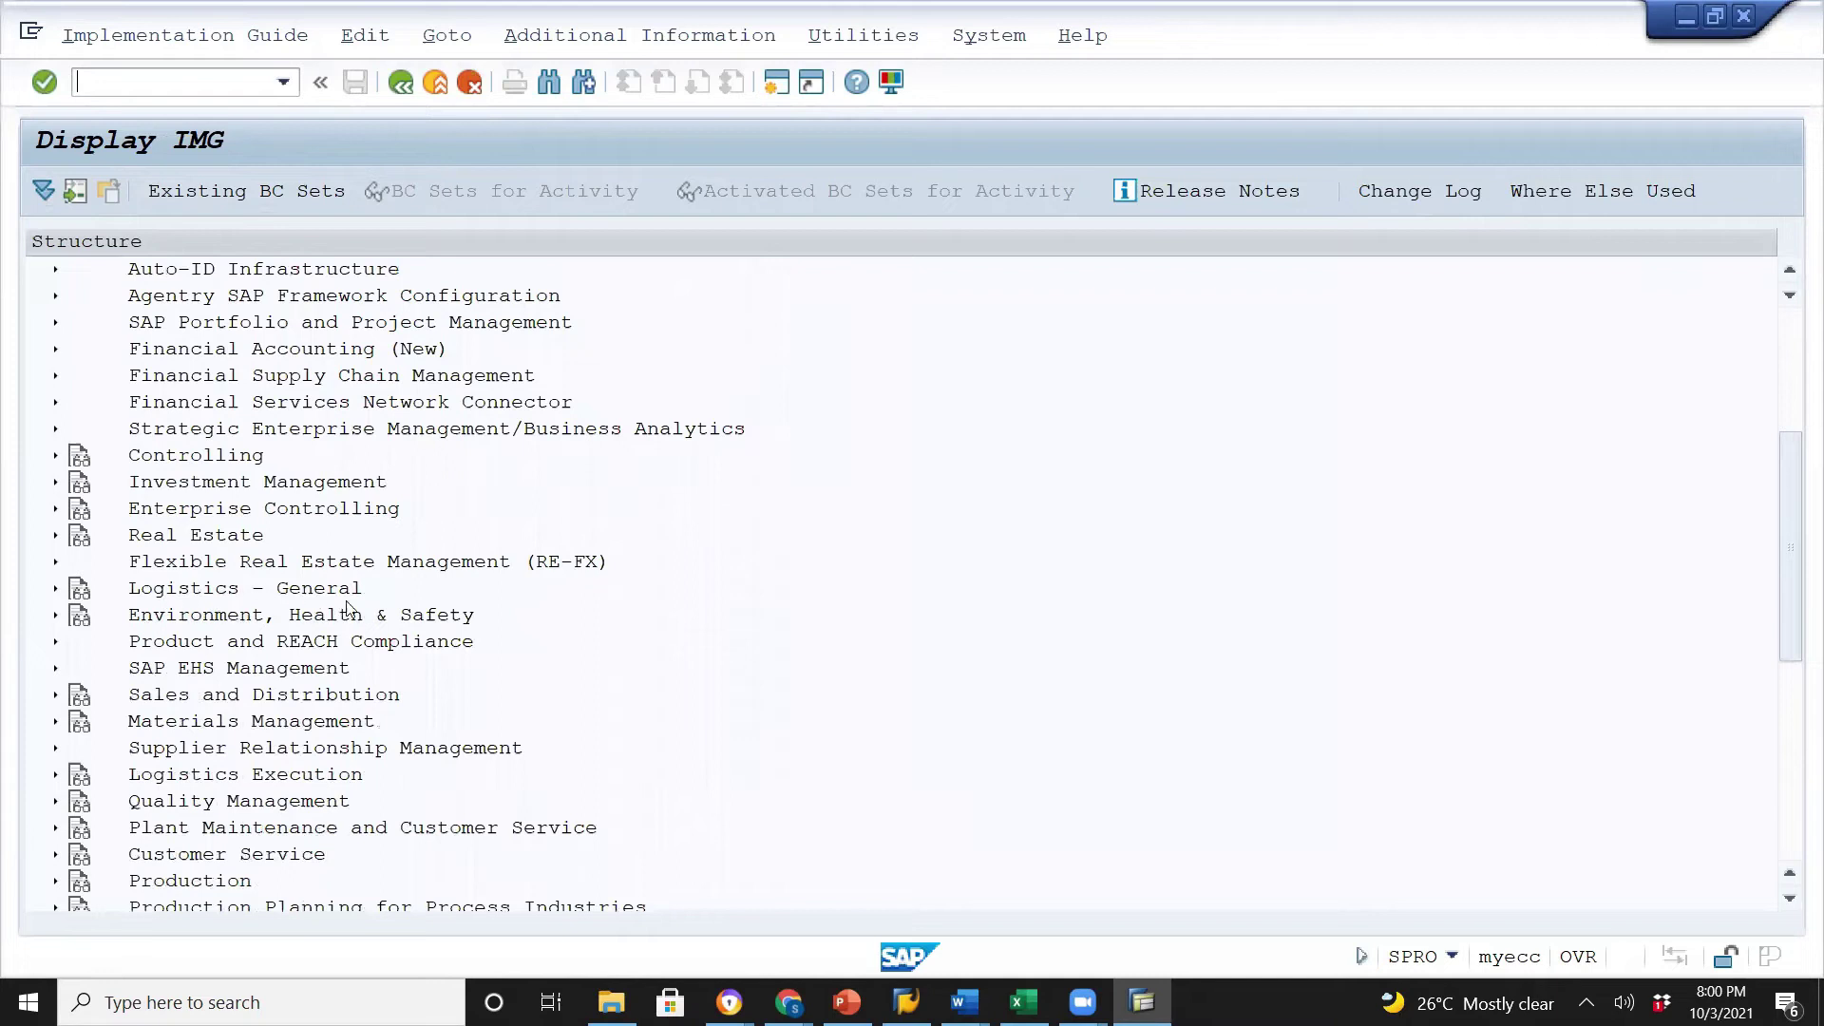
# Open Define Account Groups and Field Selection (Vendor) under Logistics - General, Business Partner, Vendors, Control in the implementation guide.
pyautogui.click(55, 590)
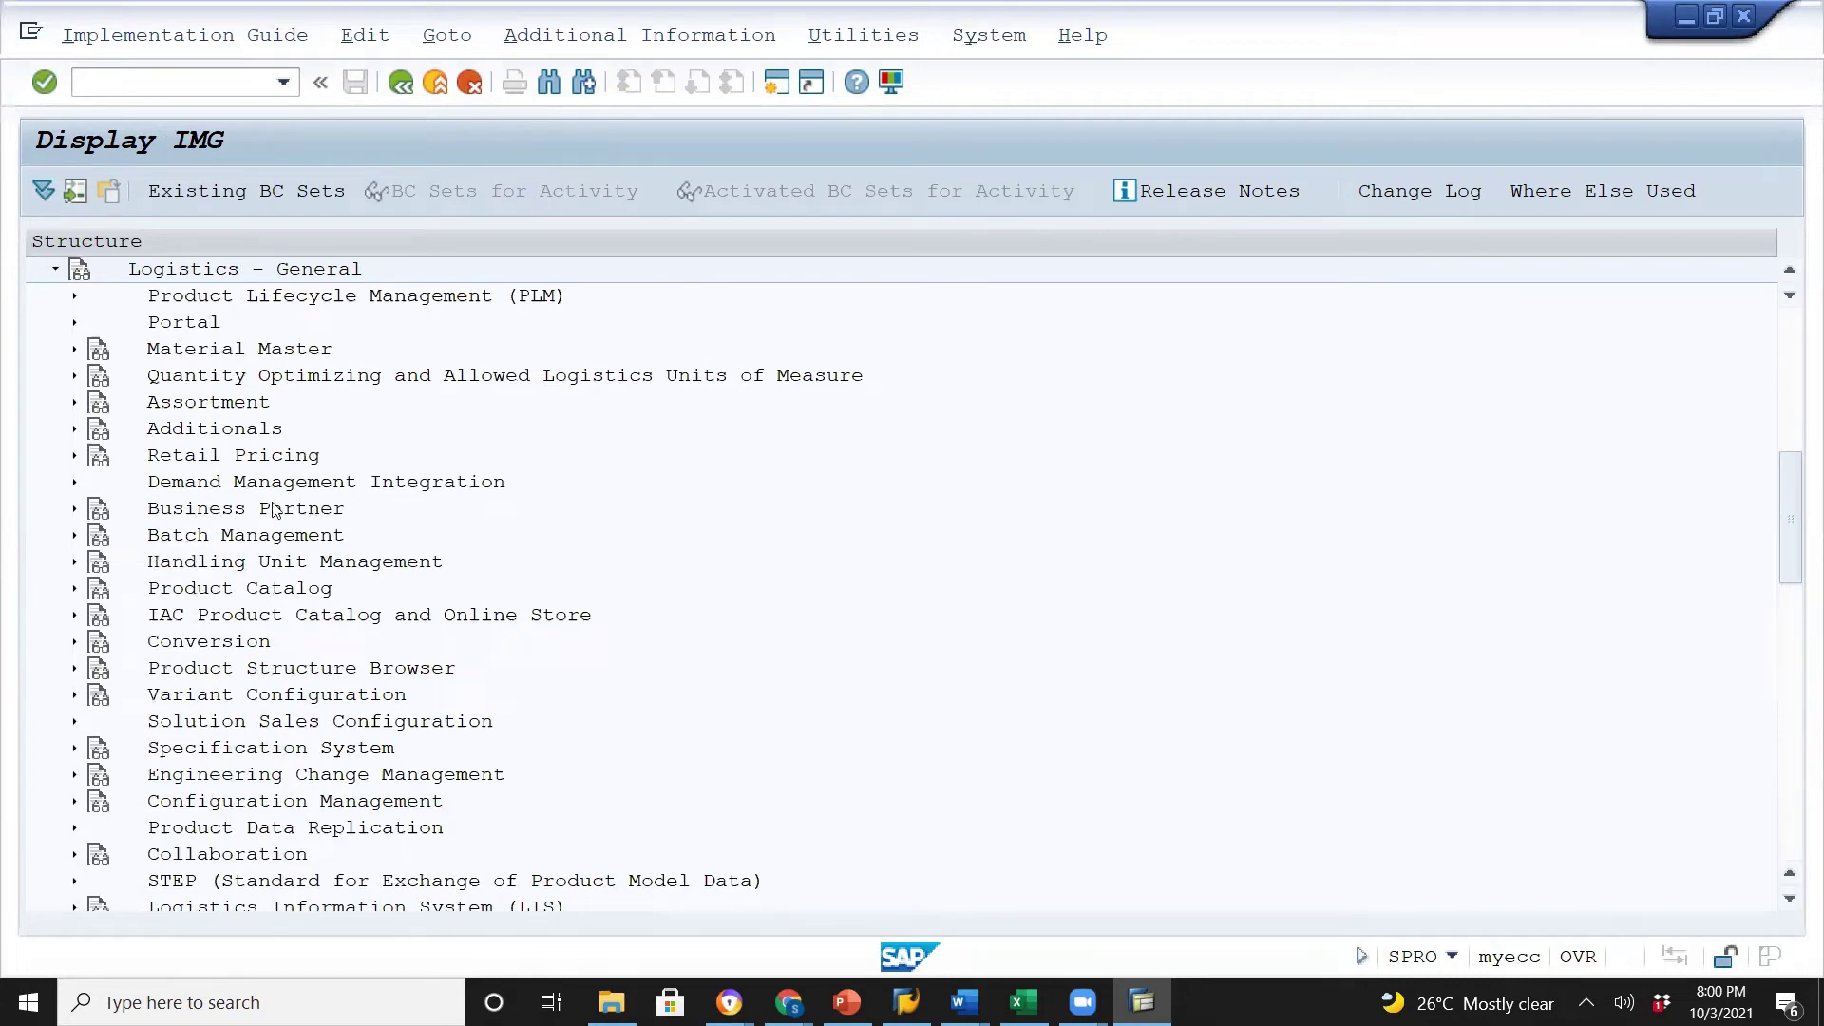
pyautogui.click(74, 510)
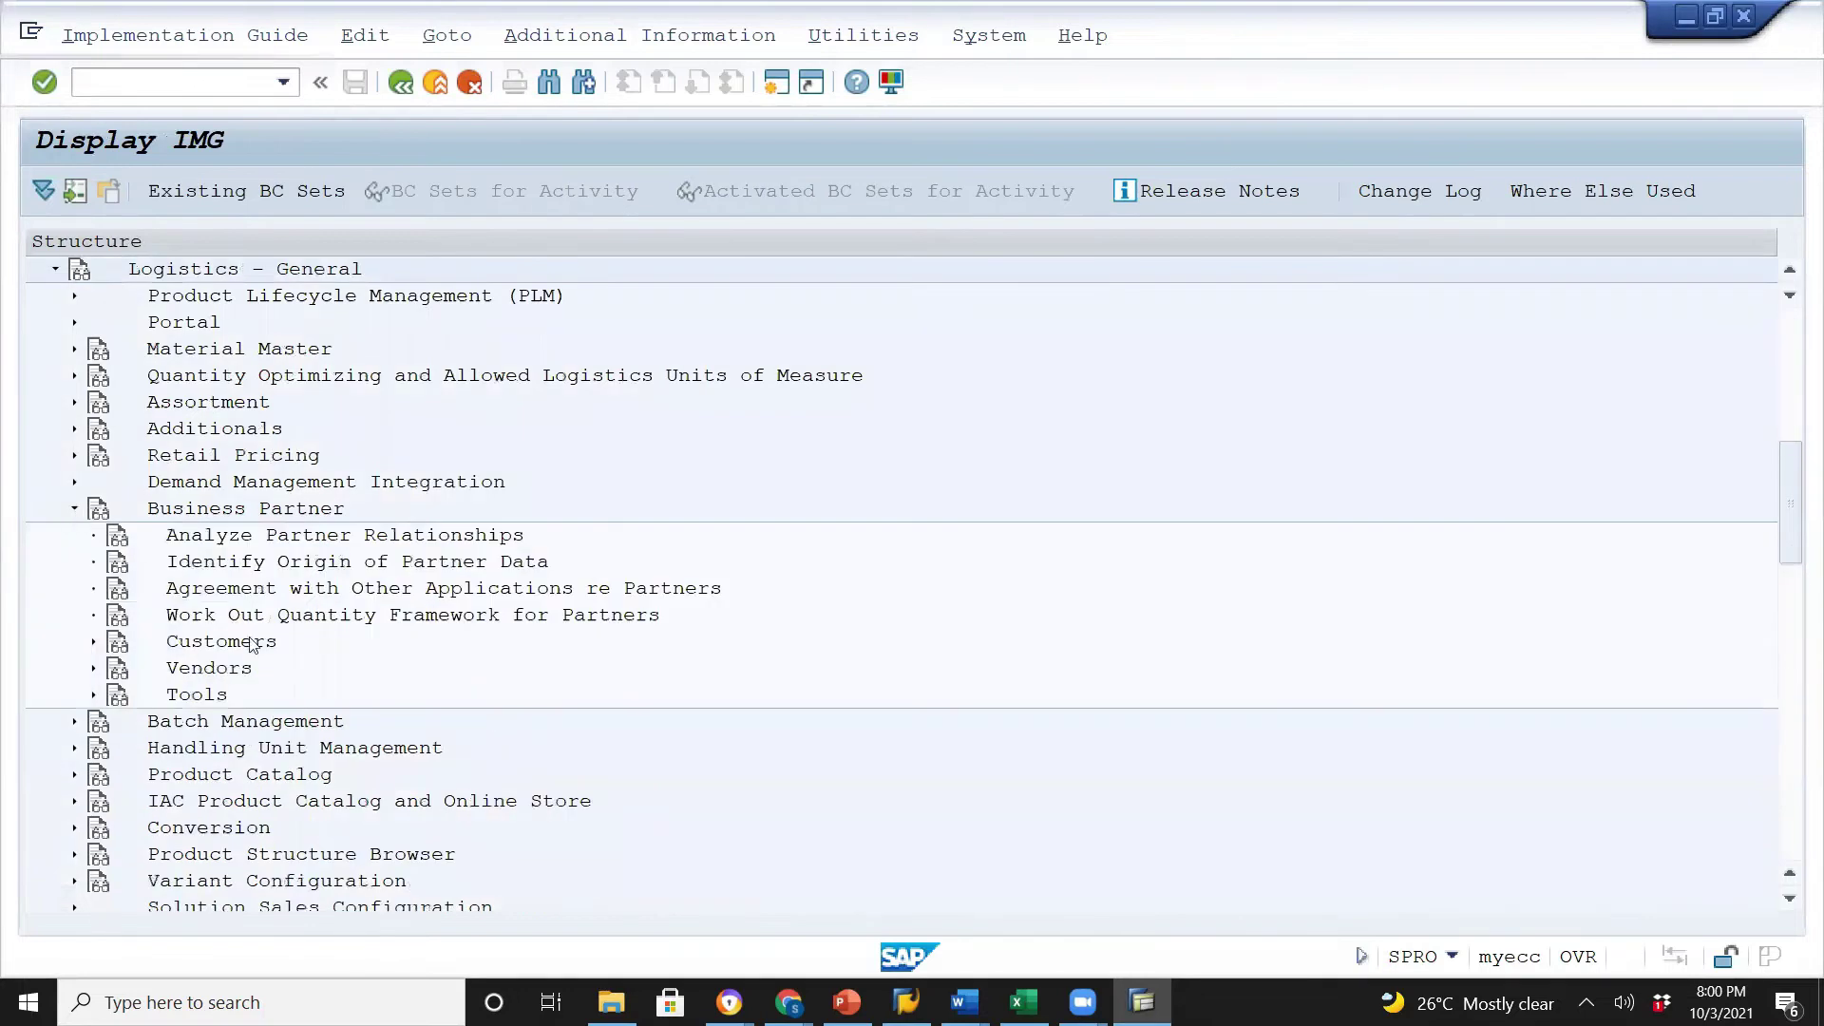
pyautogui.click(94, 670)
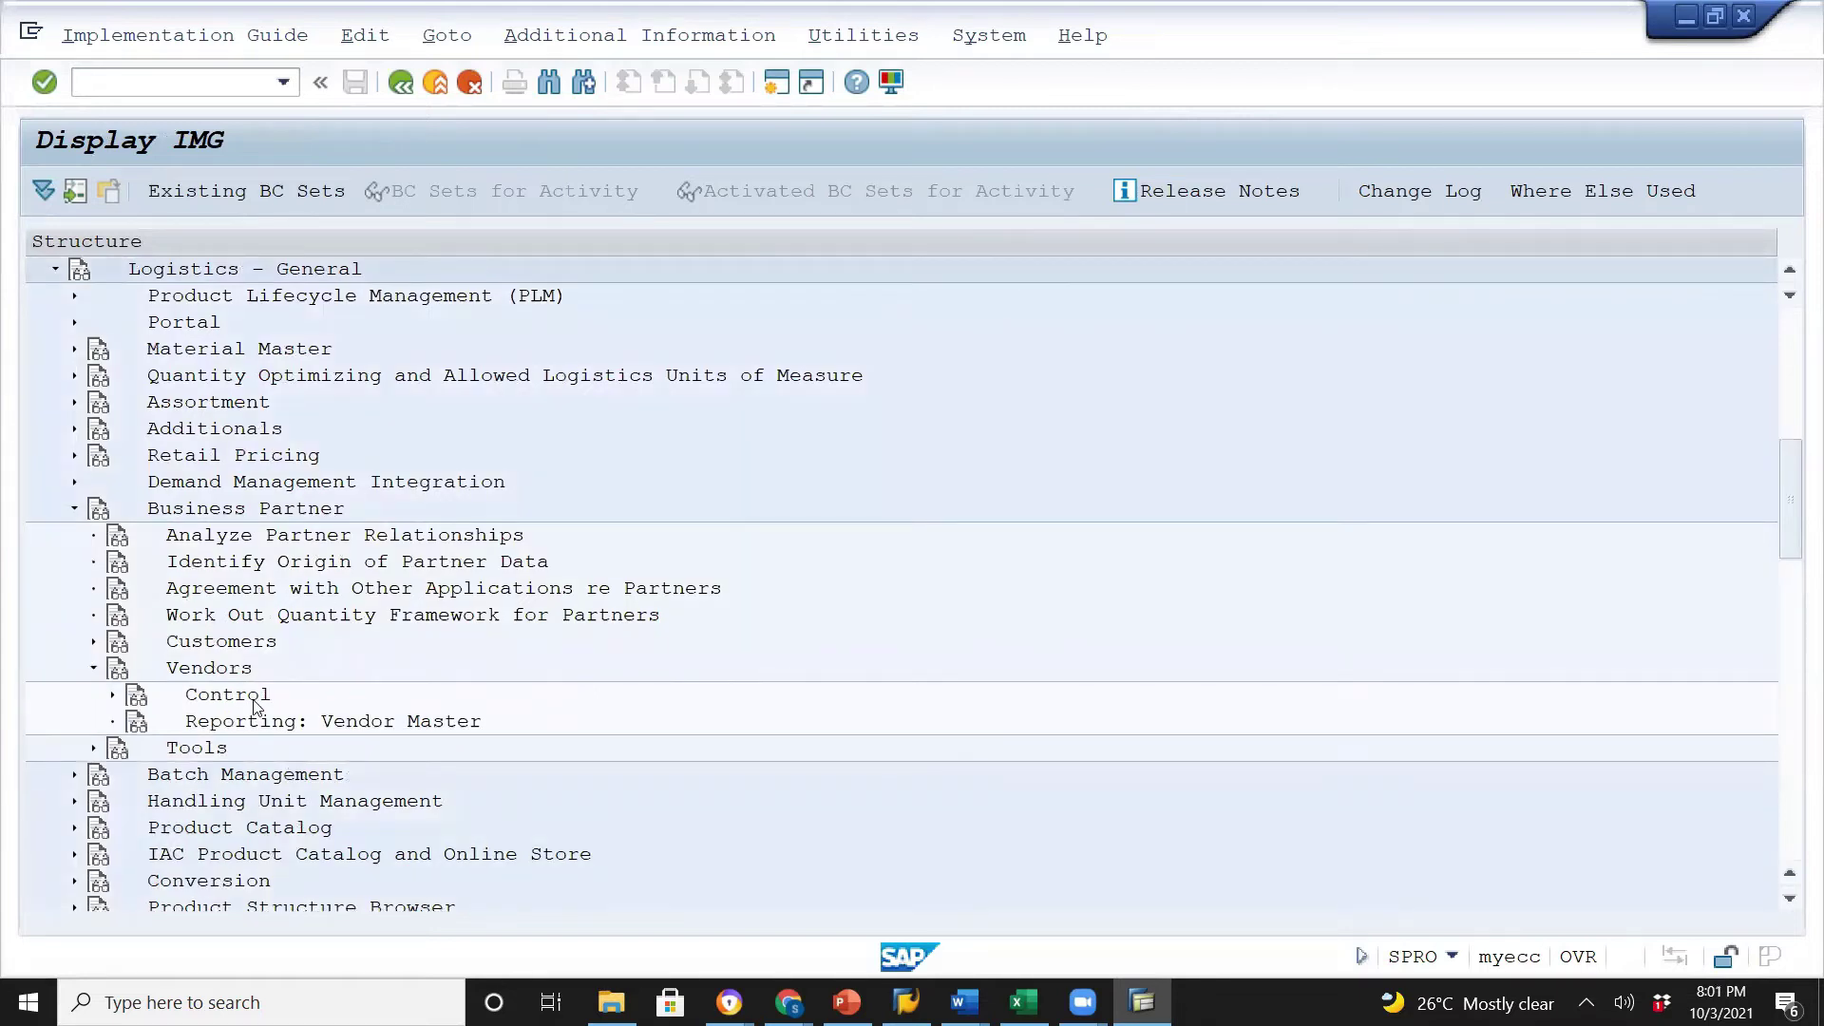
pyautogui.click(111, 697)
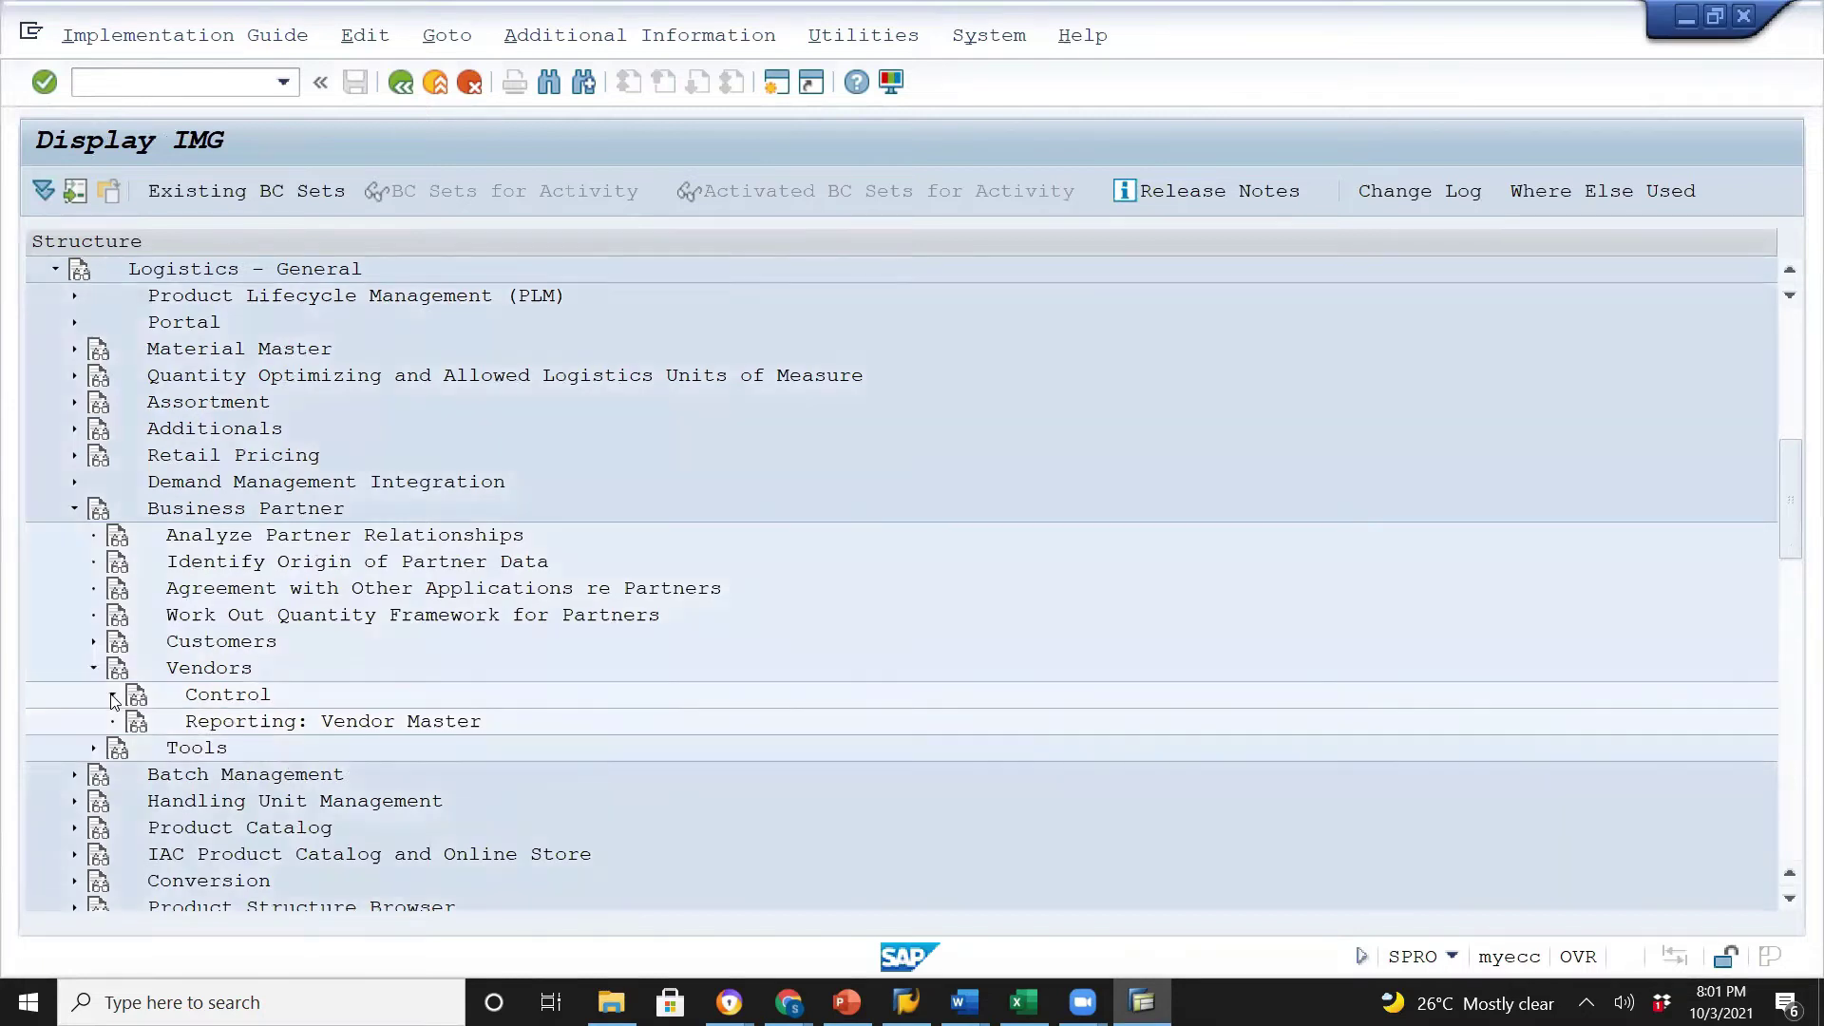
pyautogui.scroll(-2, 111, 703)
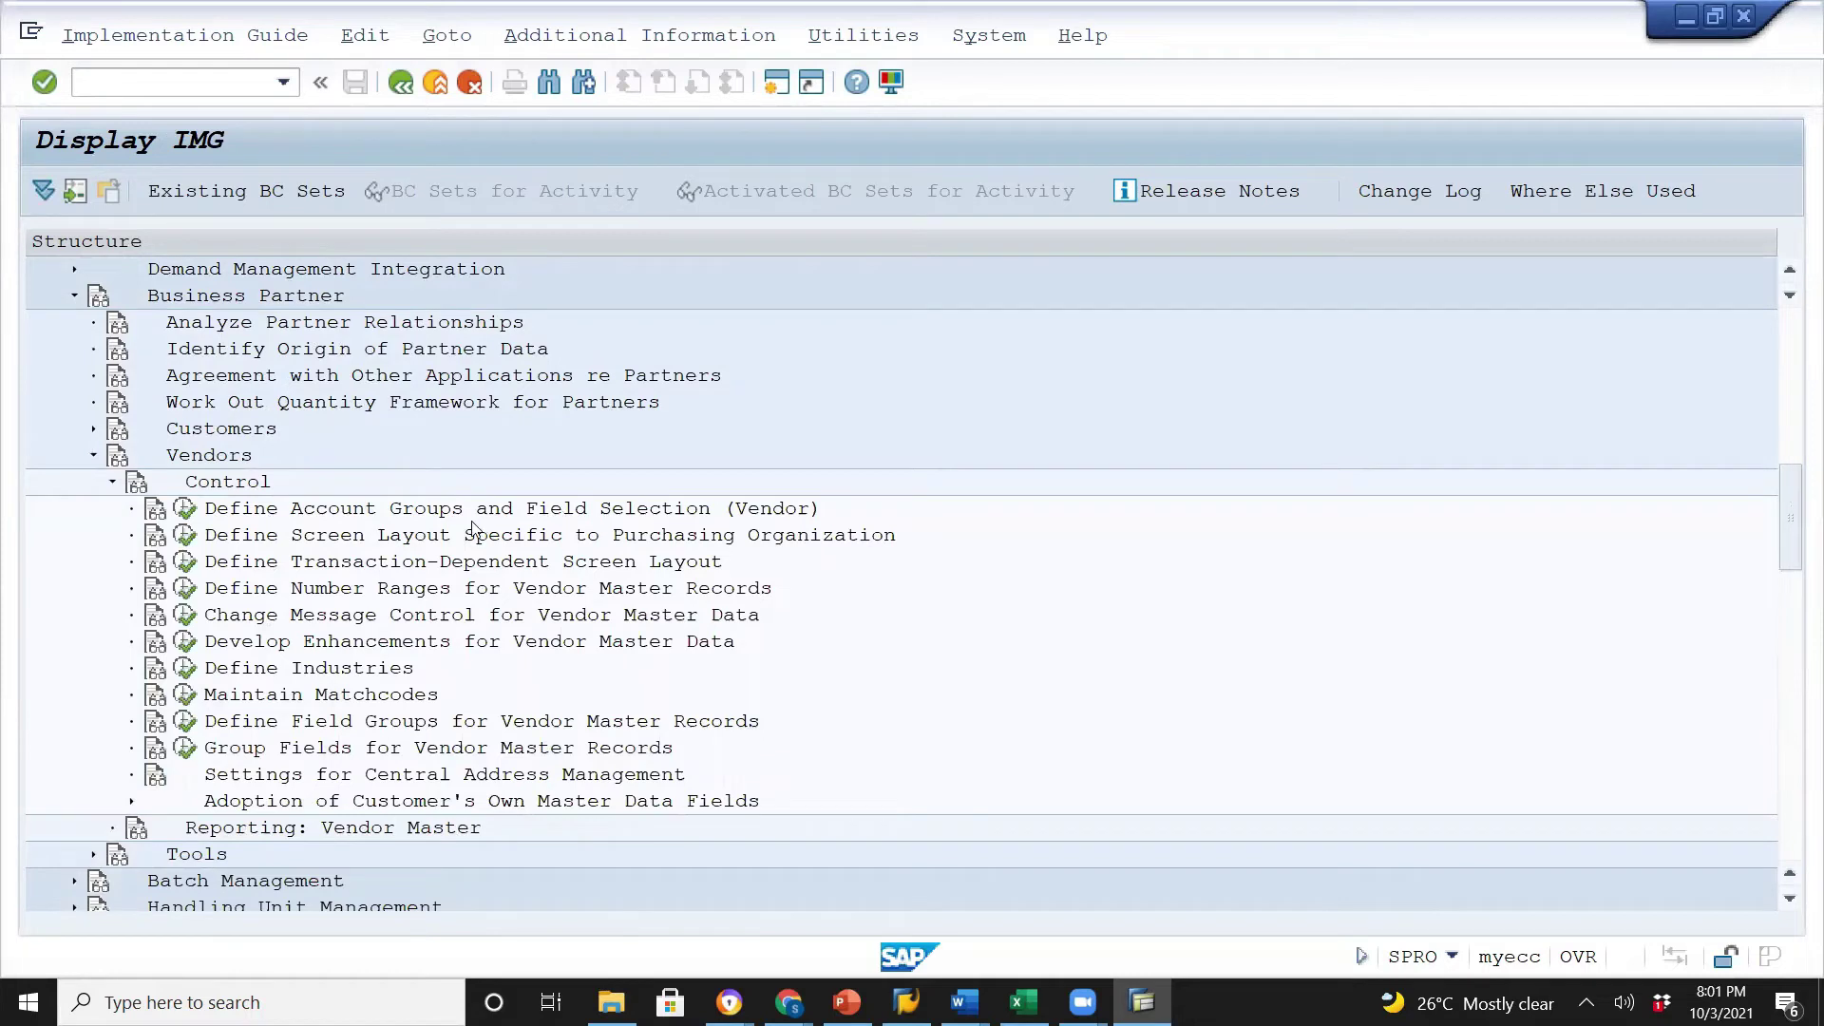
pyautogui.click(185, 516)
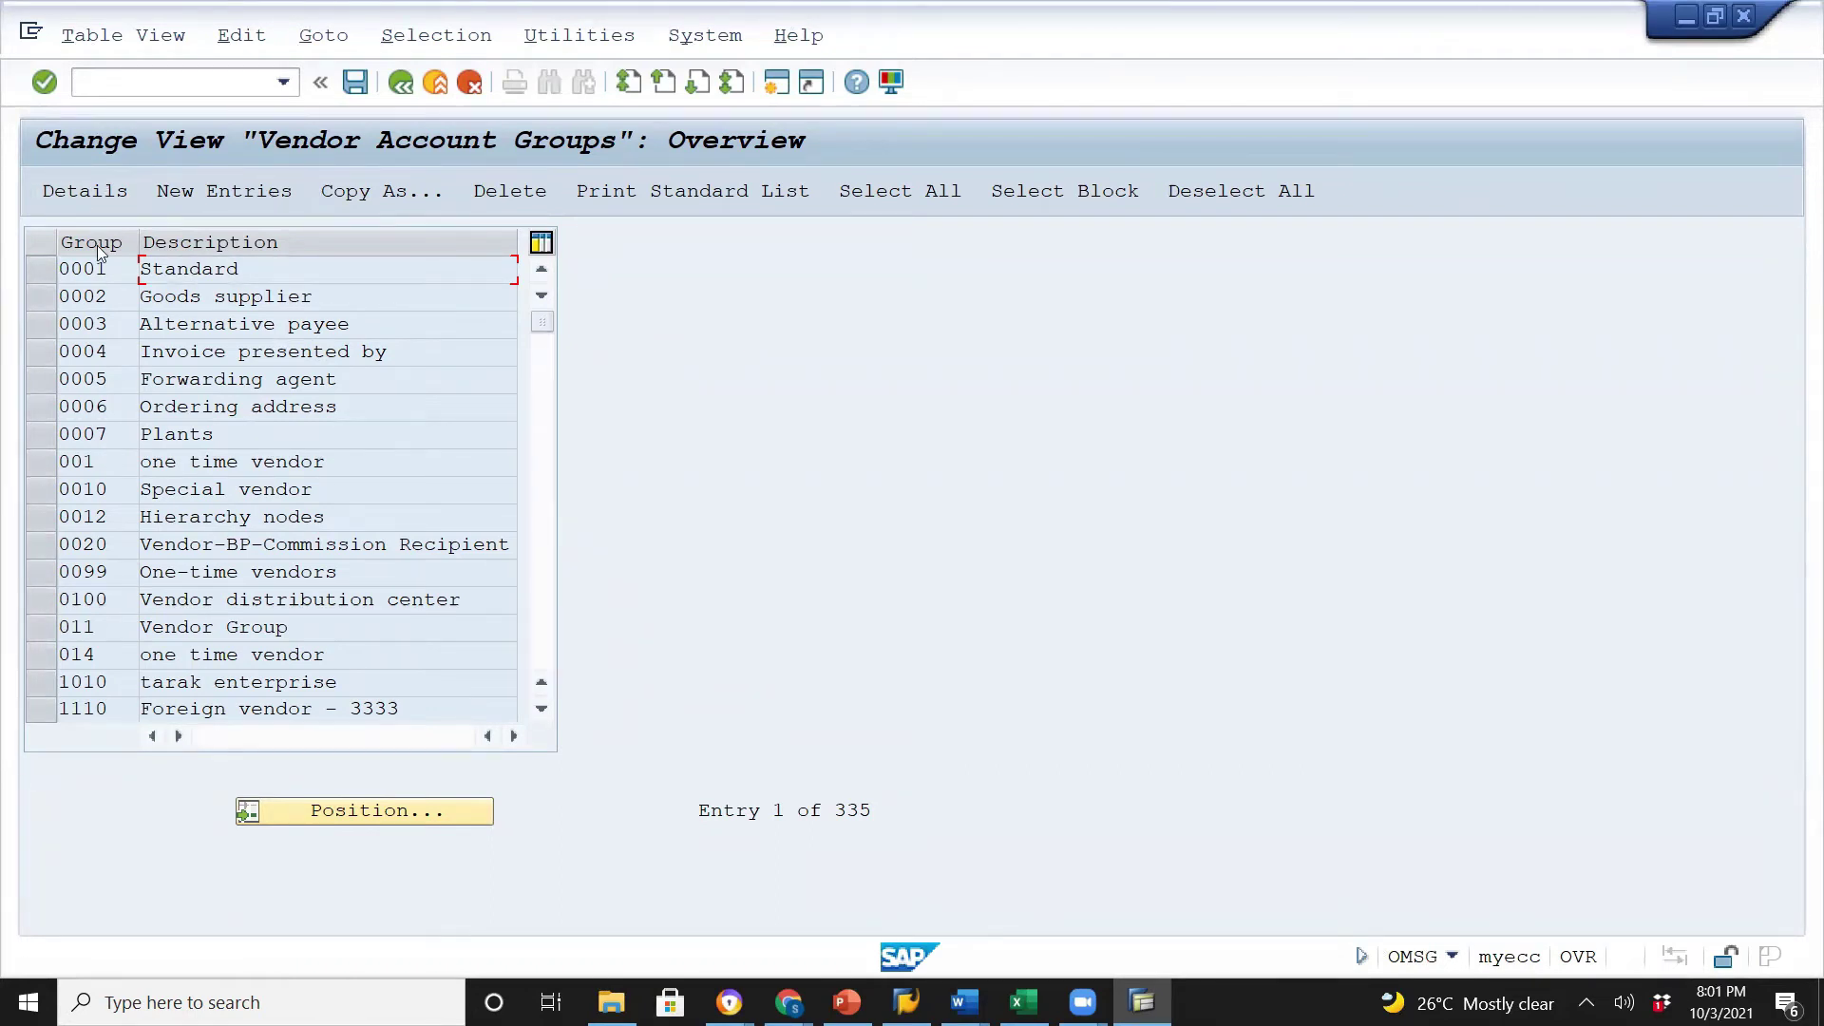
# Create a new vendor account group 0101 named "Dometic VEndors".
pyautogui.click(38, 274)
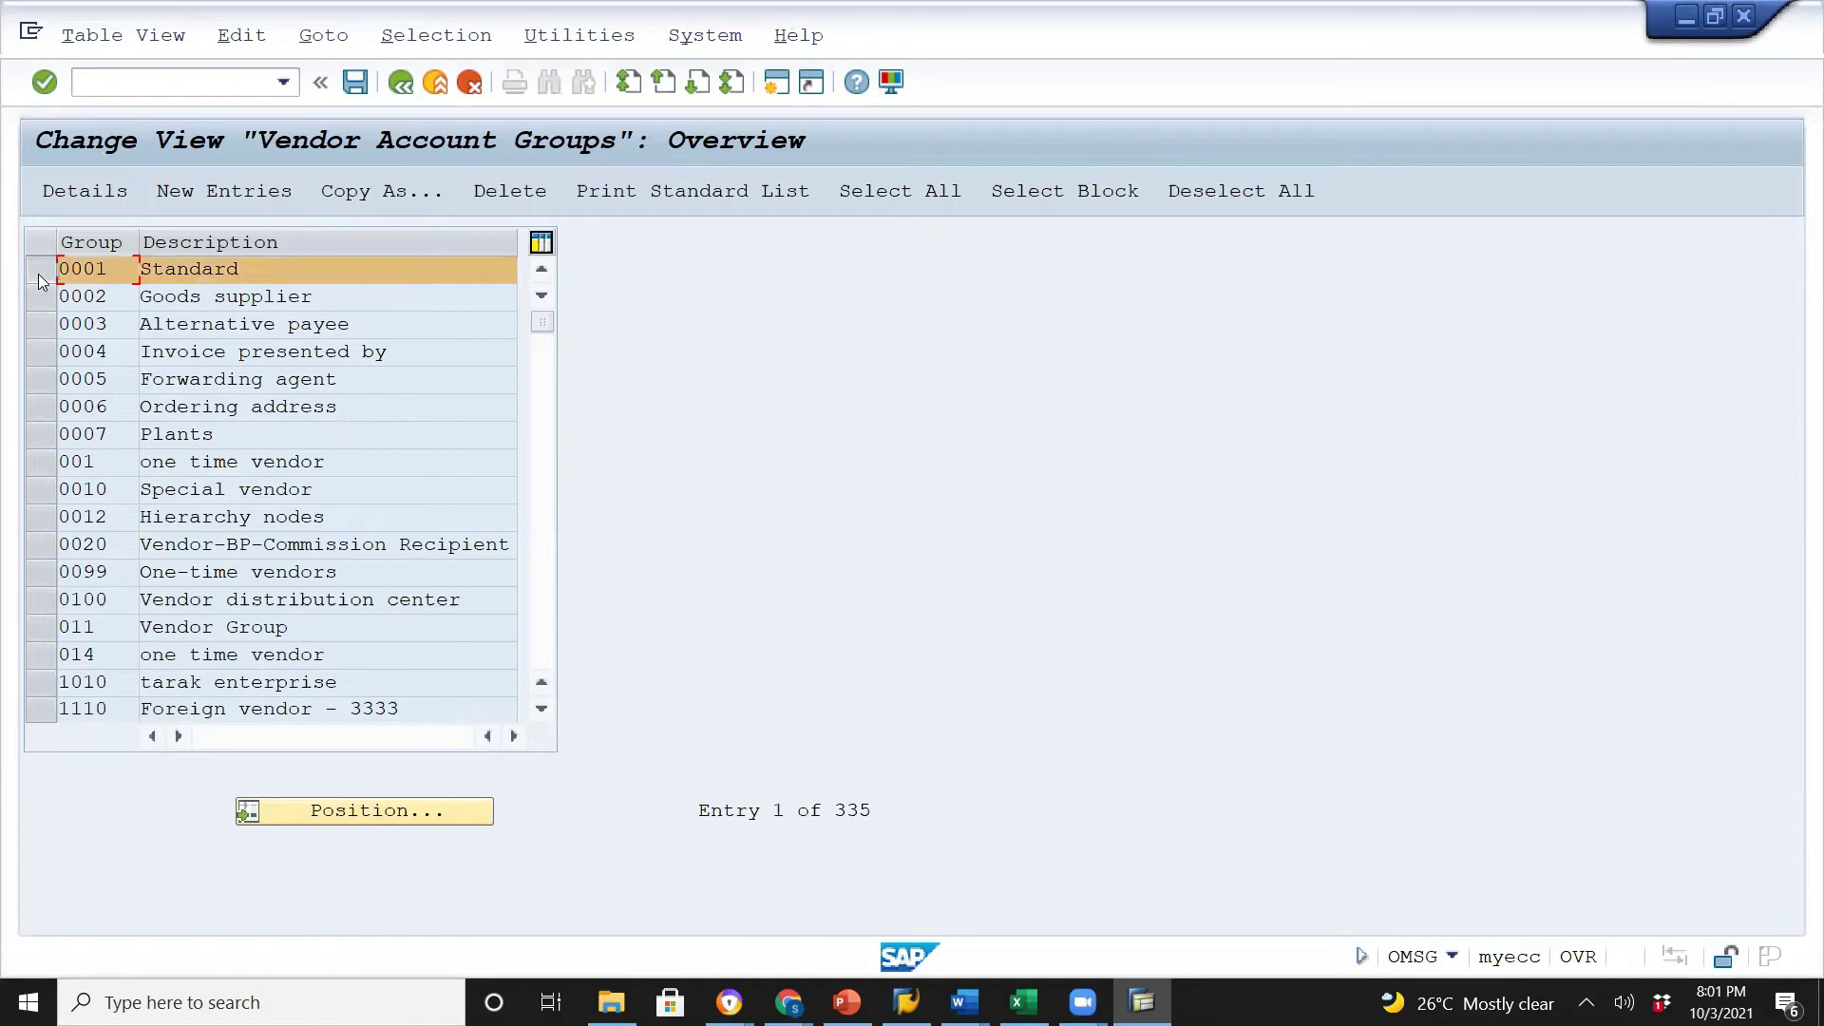
pyautogui.click(357, 190)
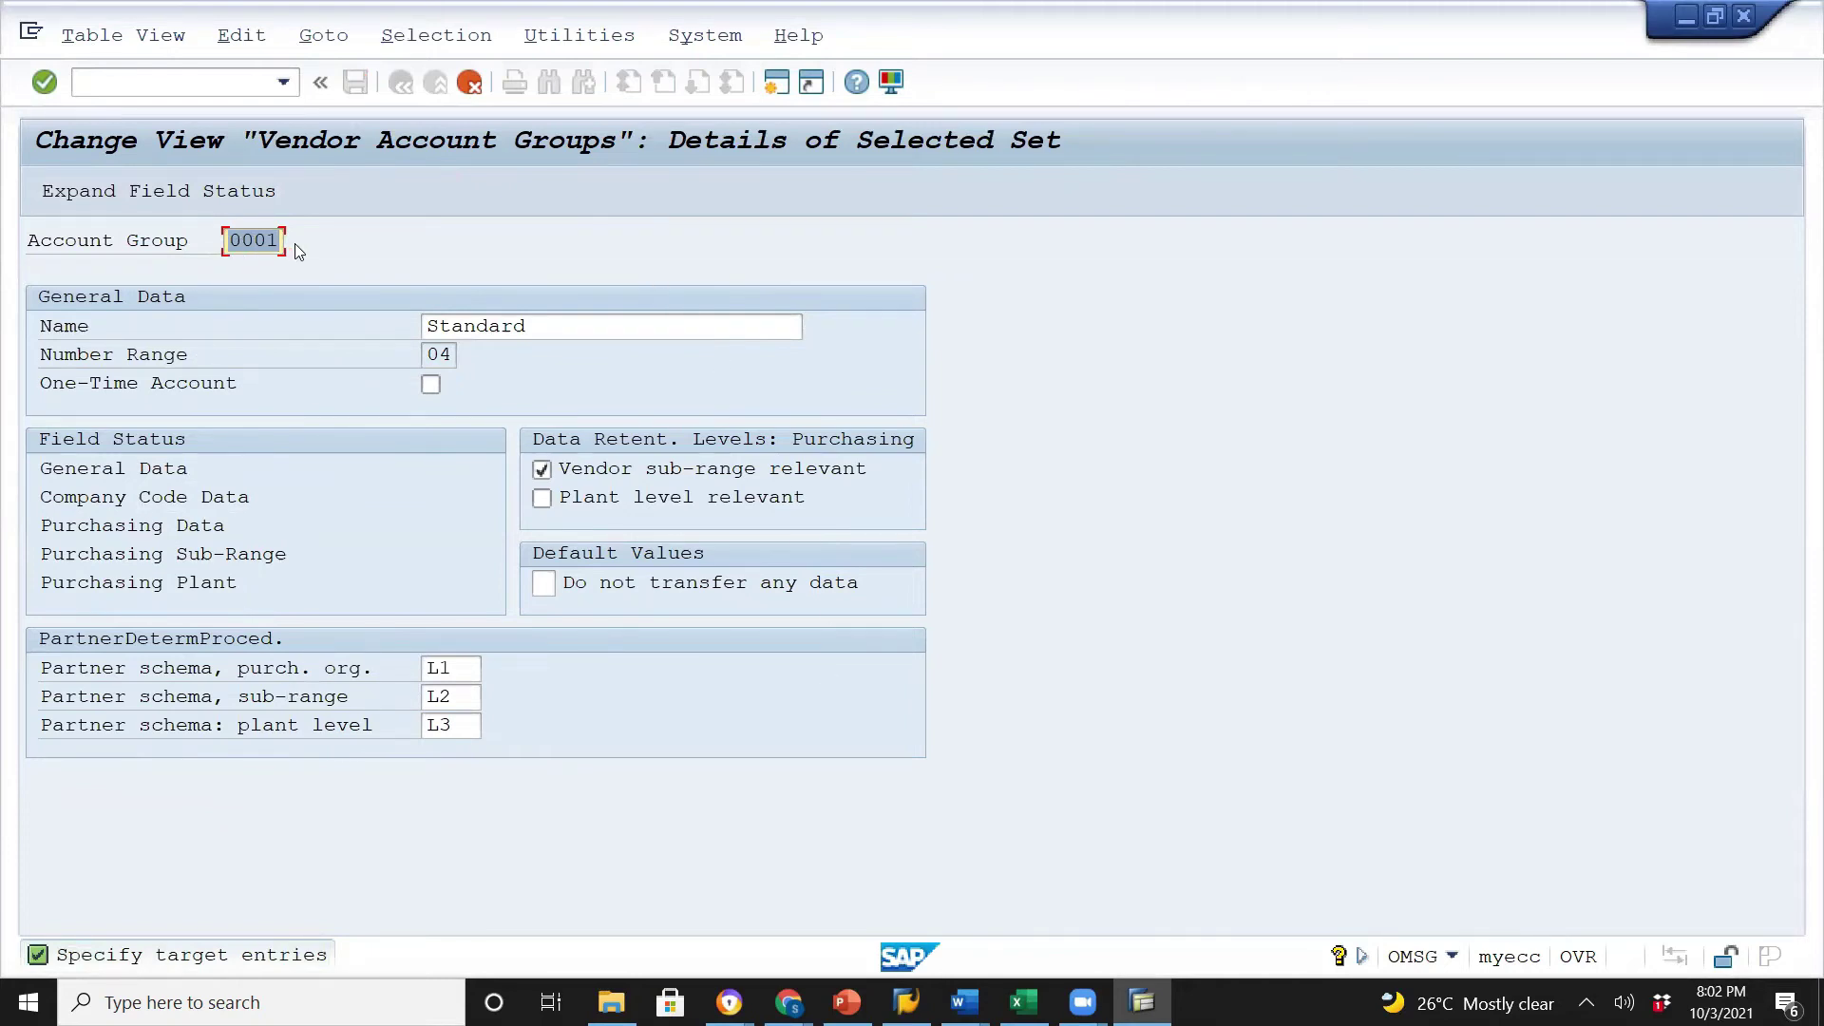
pyautogui.press('F5')
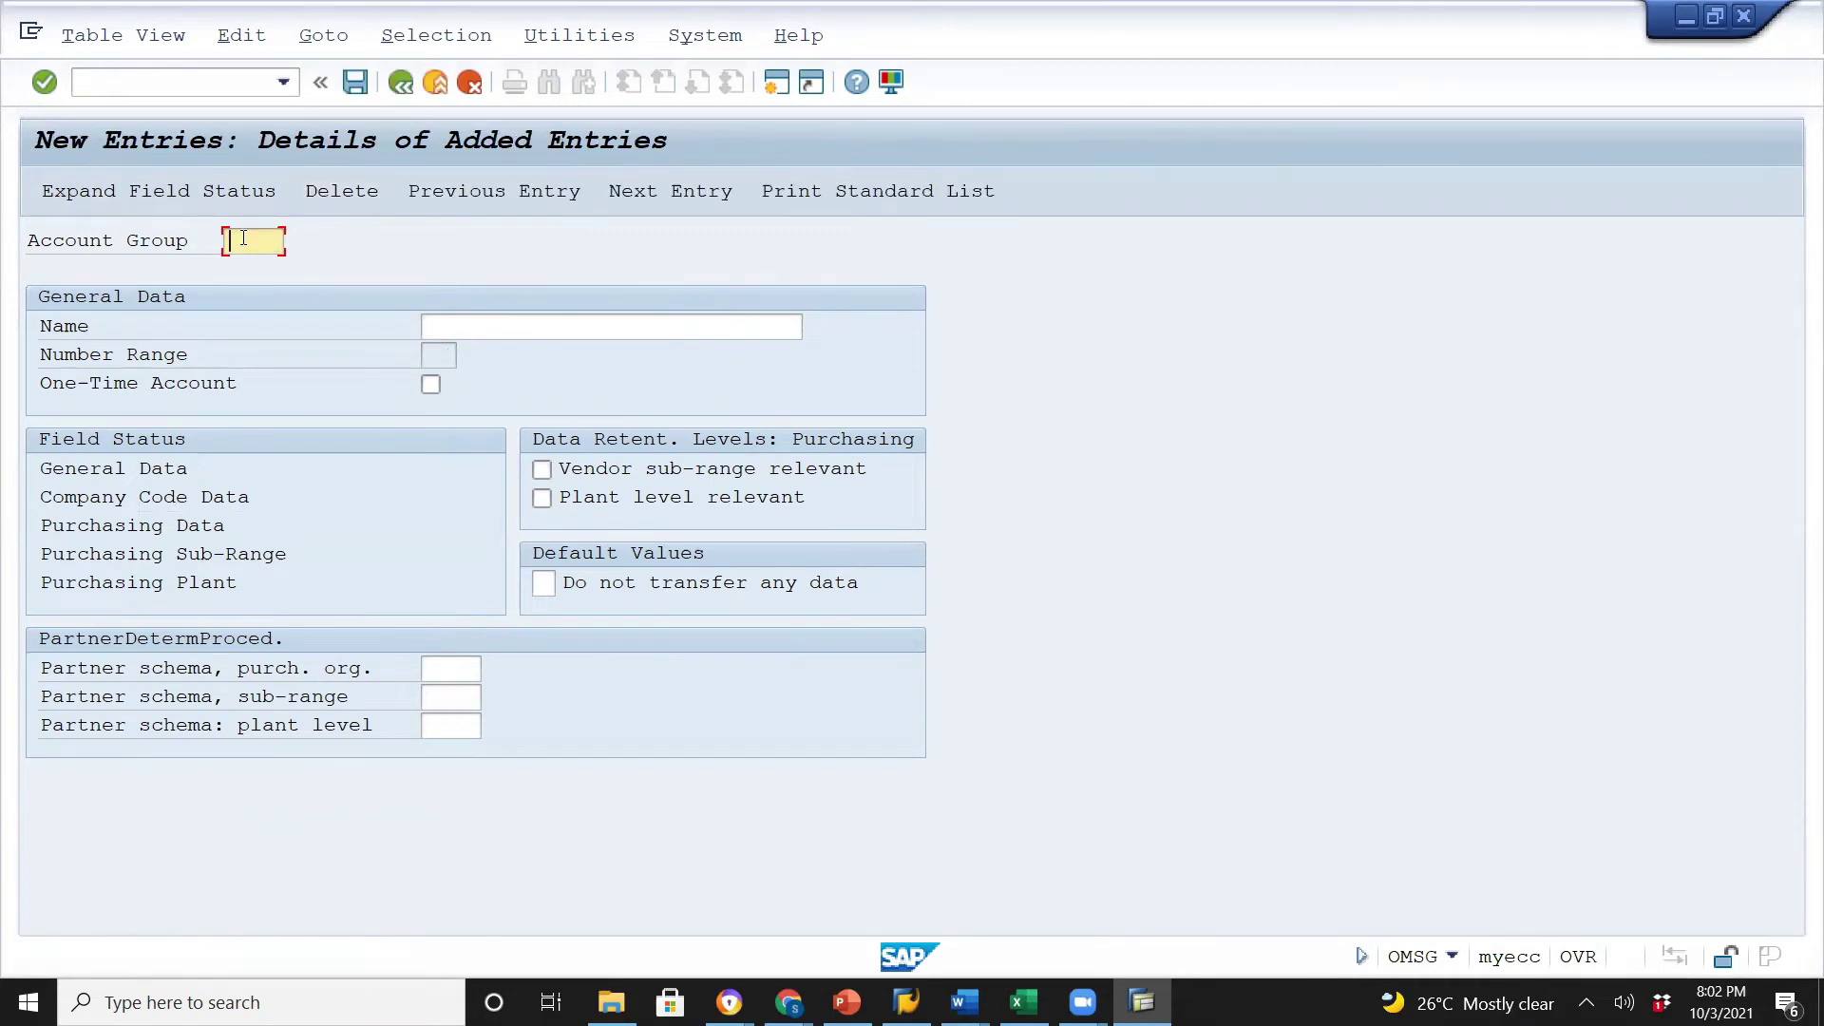
pyautogui.write('01')
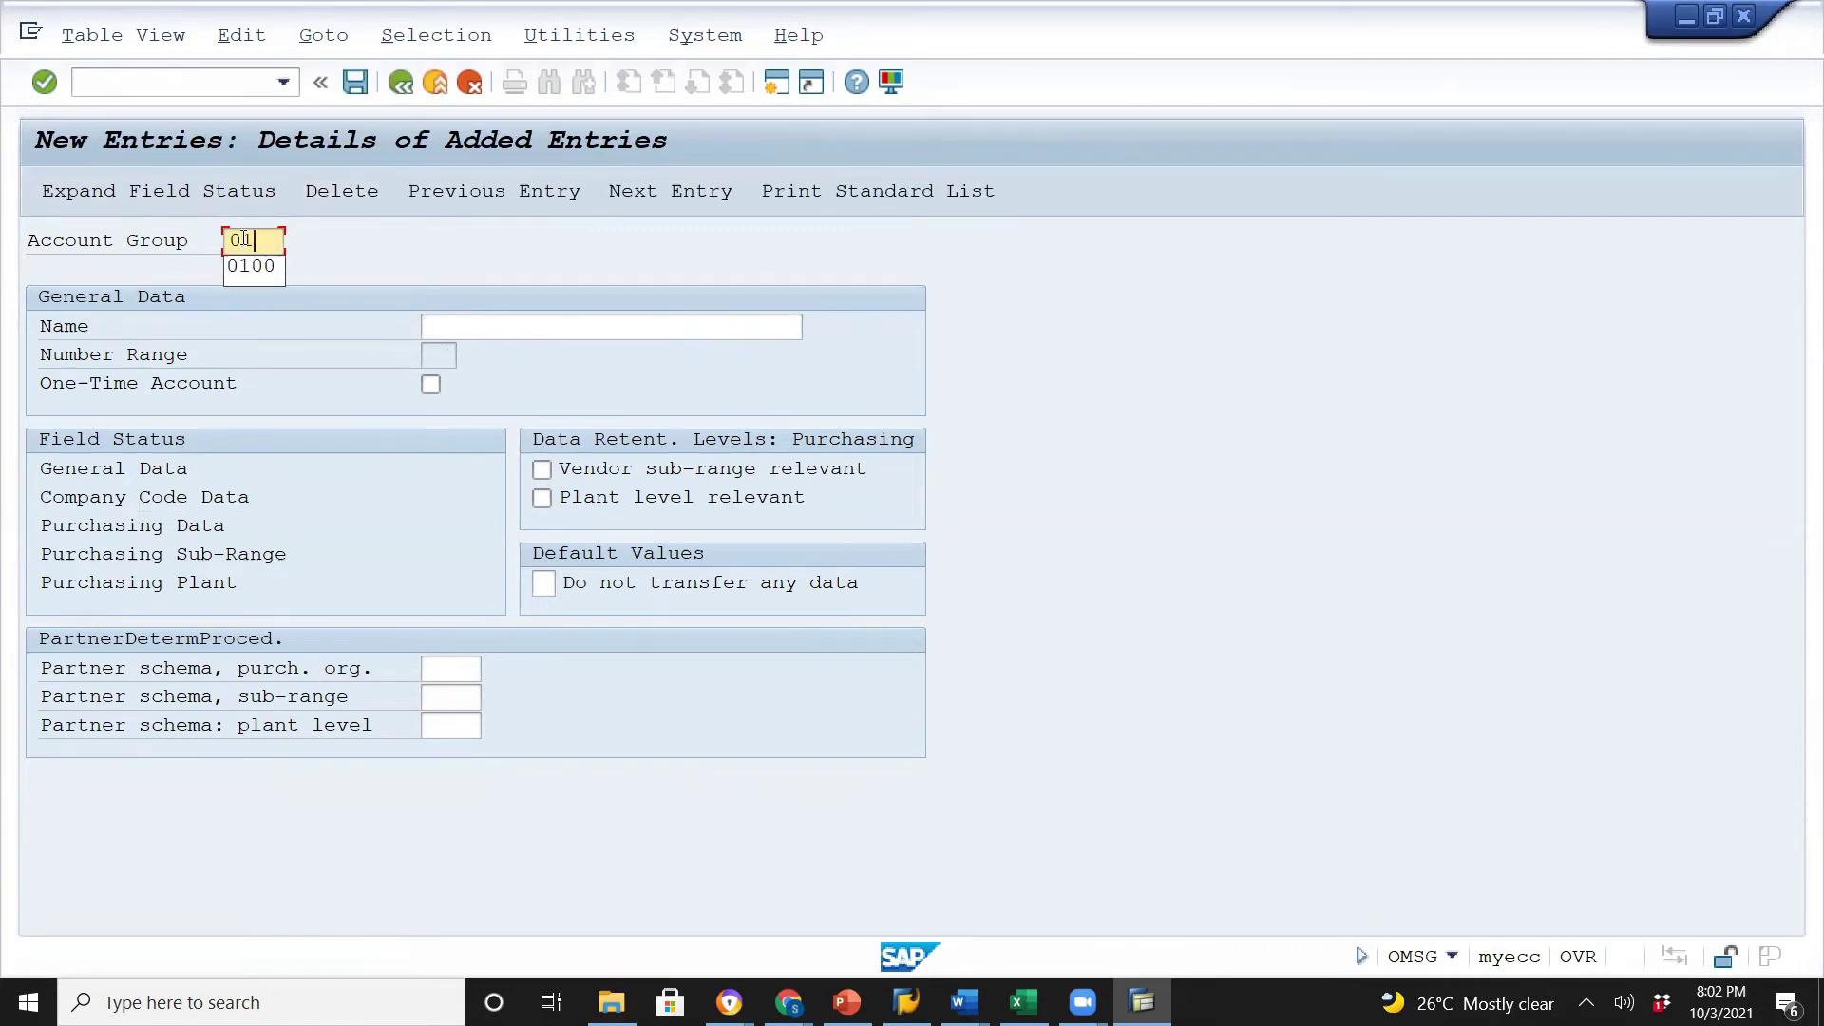
pyautogui.write('191')
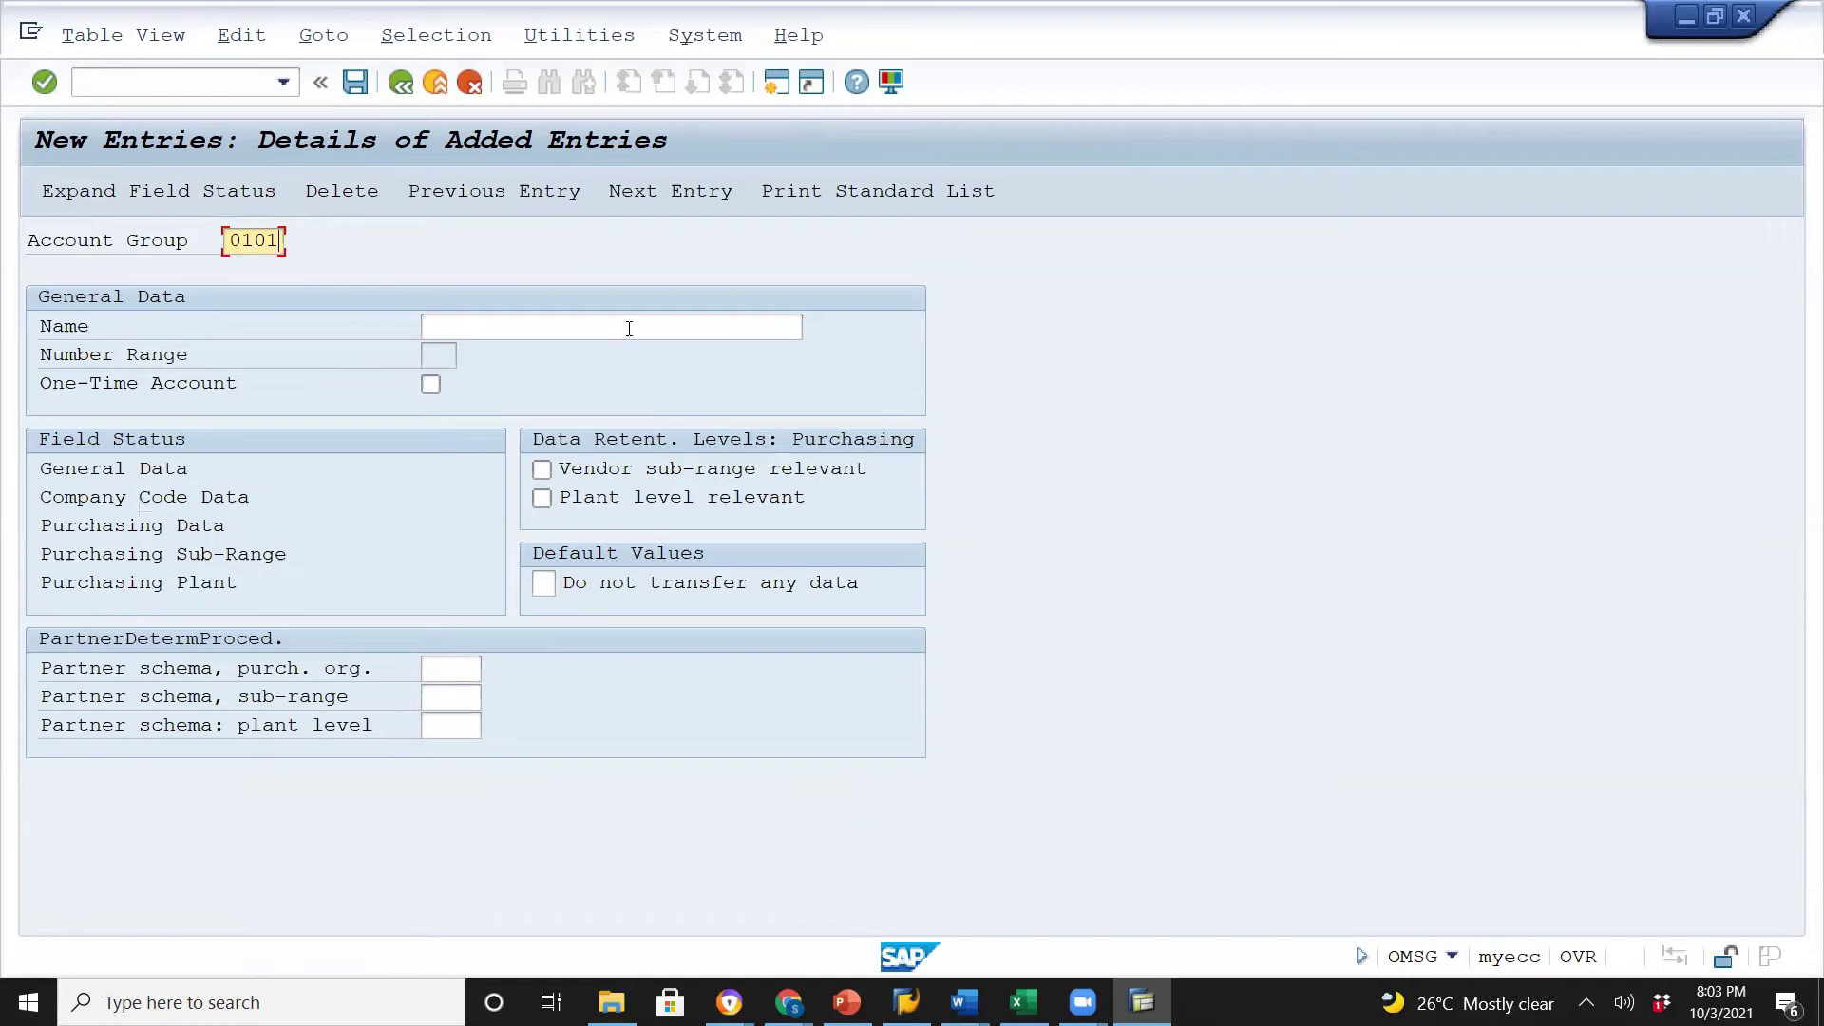
pyautogui.click(629, 328)
pyautogui.write('D')
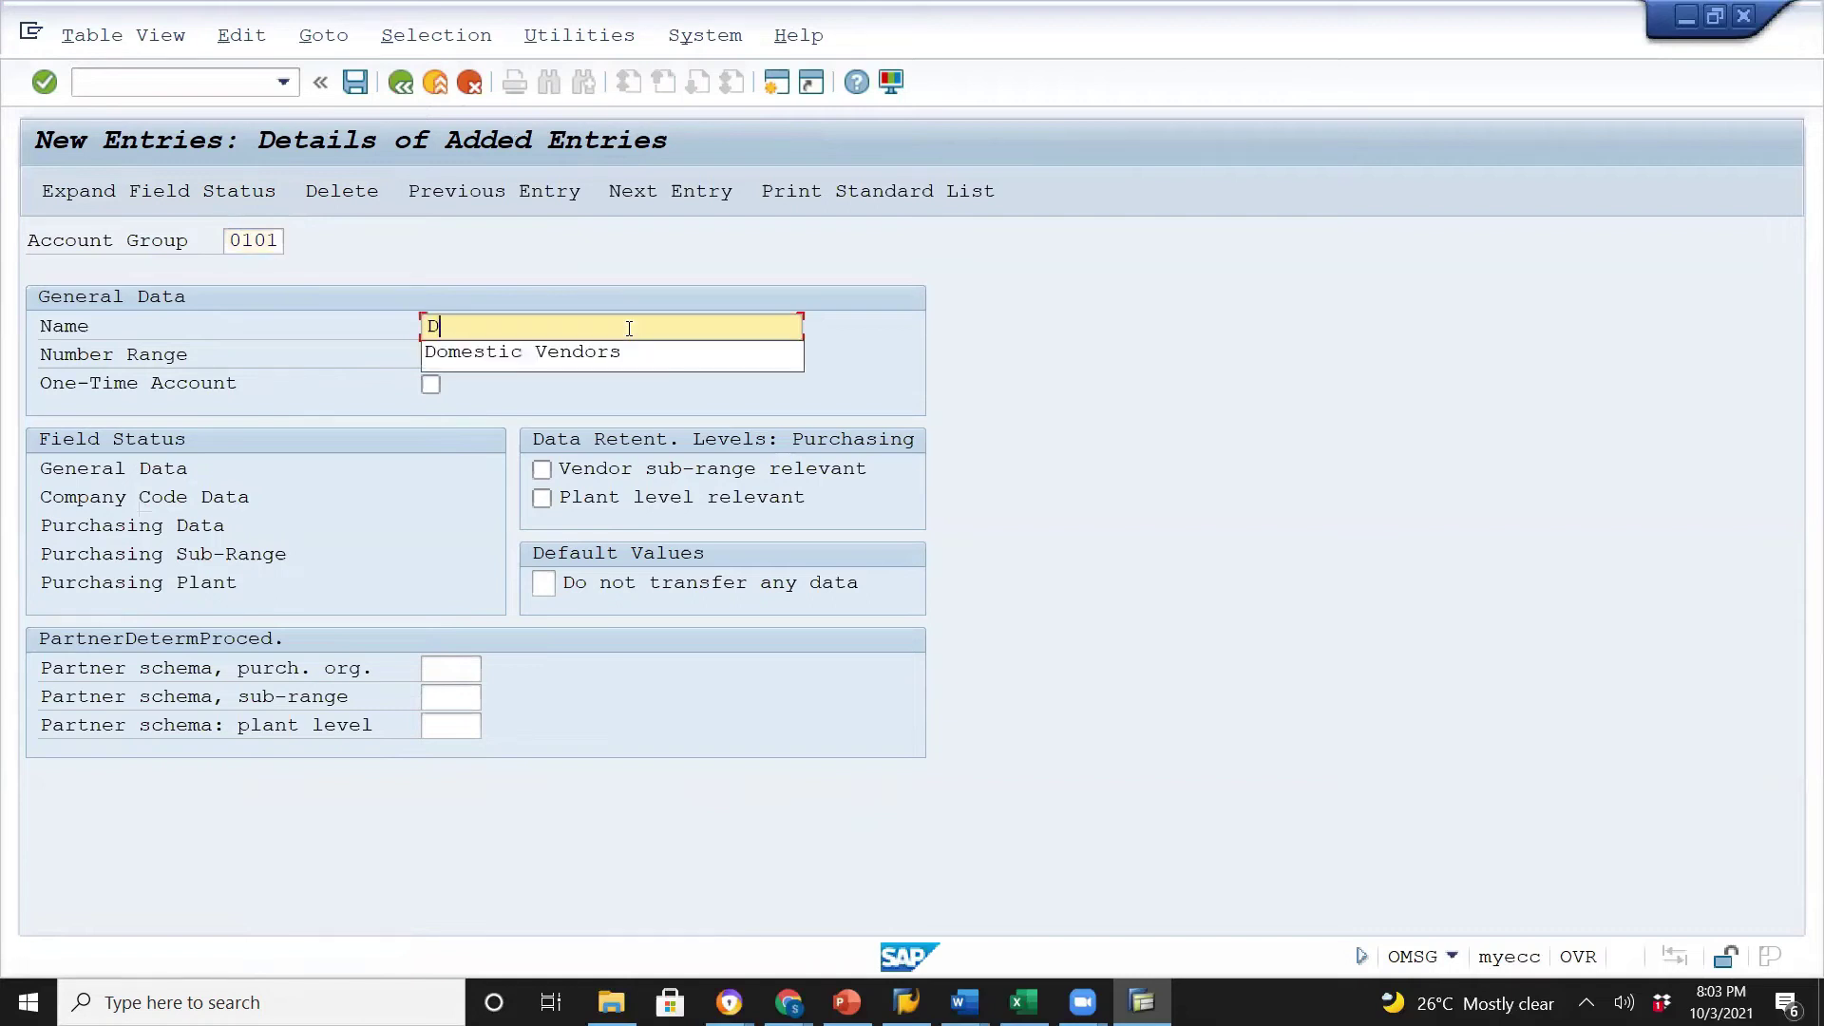
pyautogui.write('ometic VEndors')
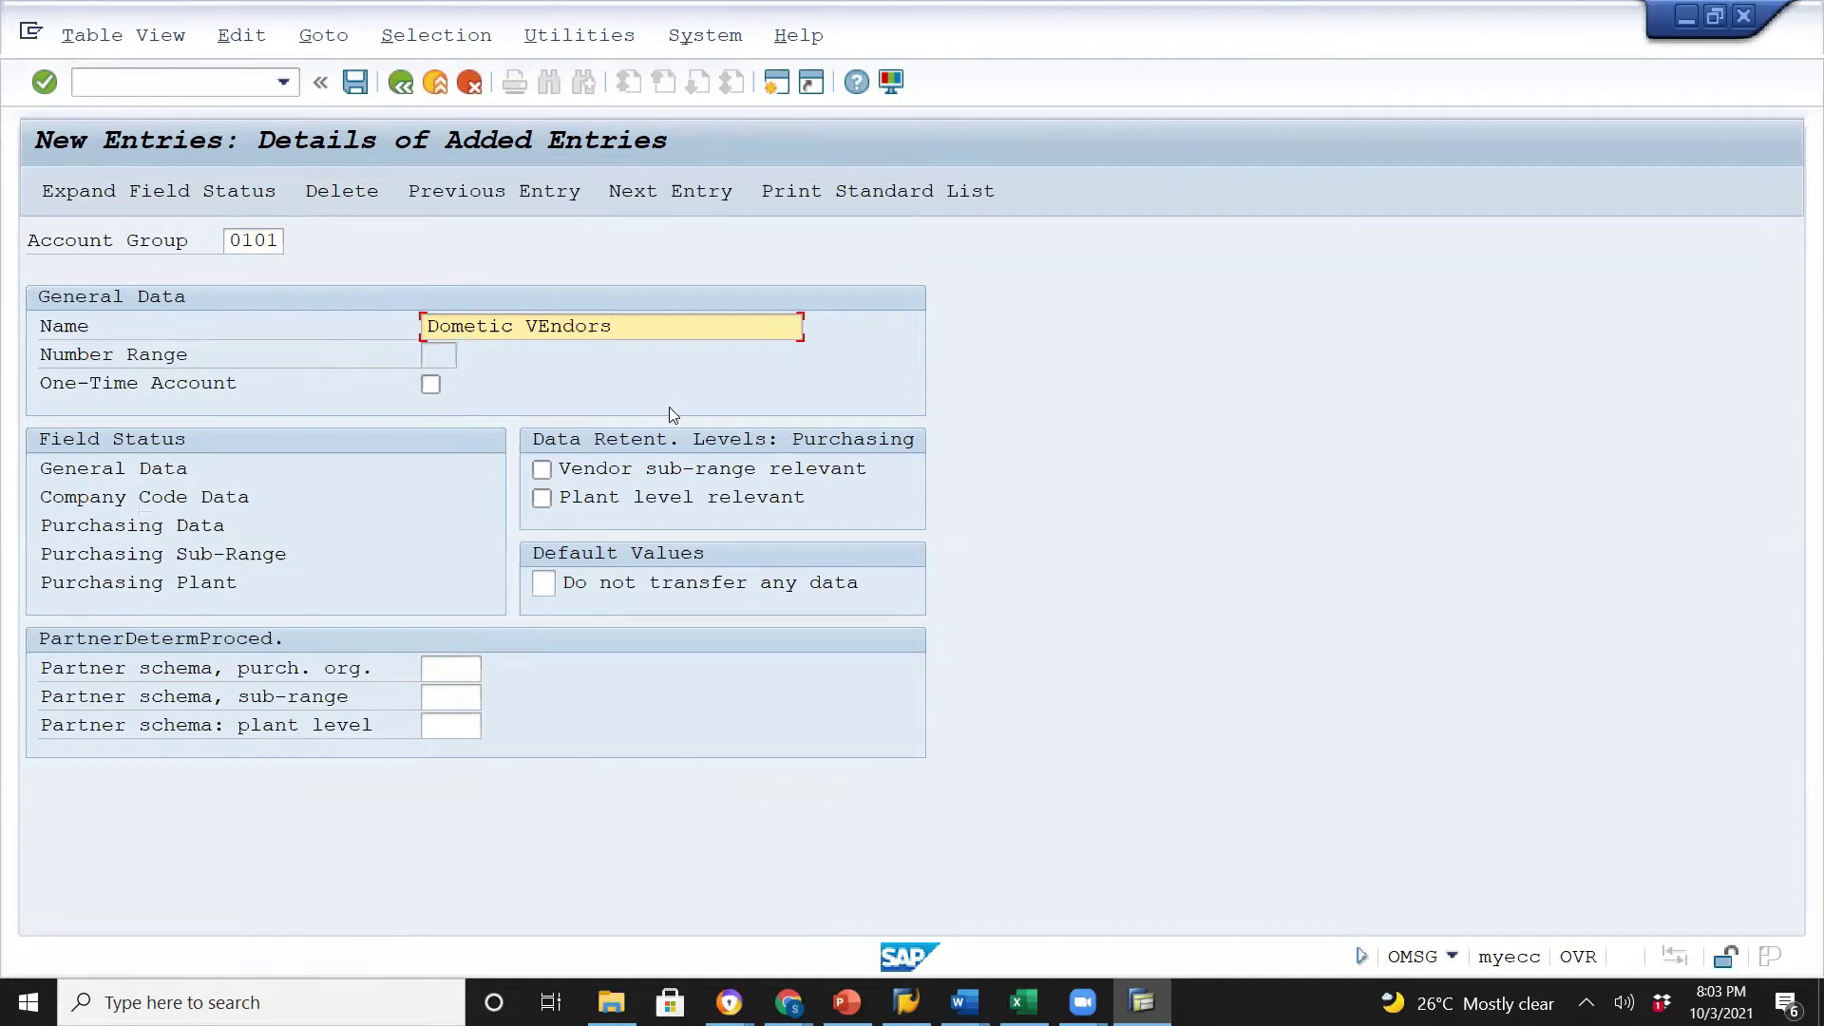
pyautogui.press('Return')
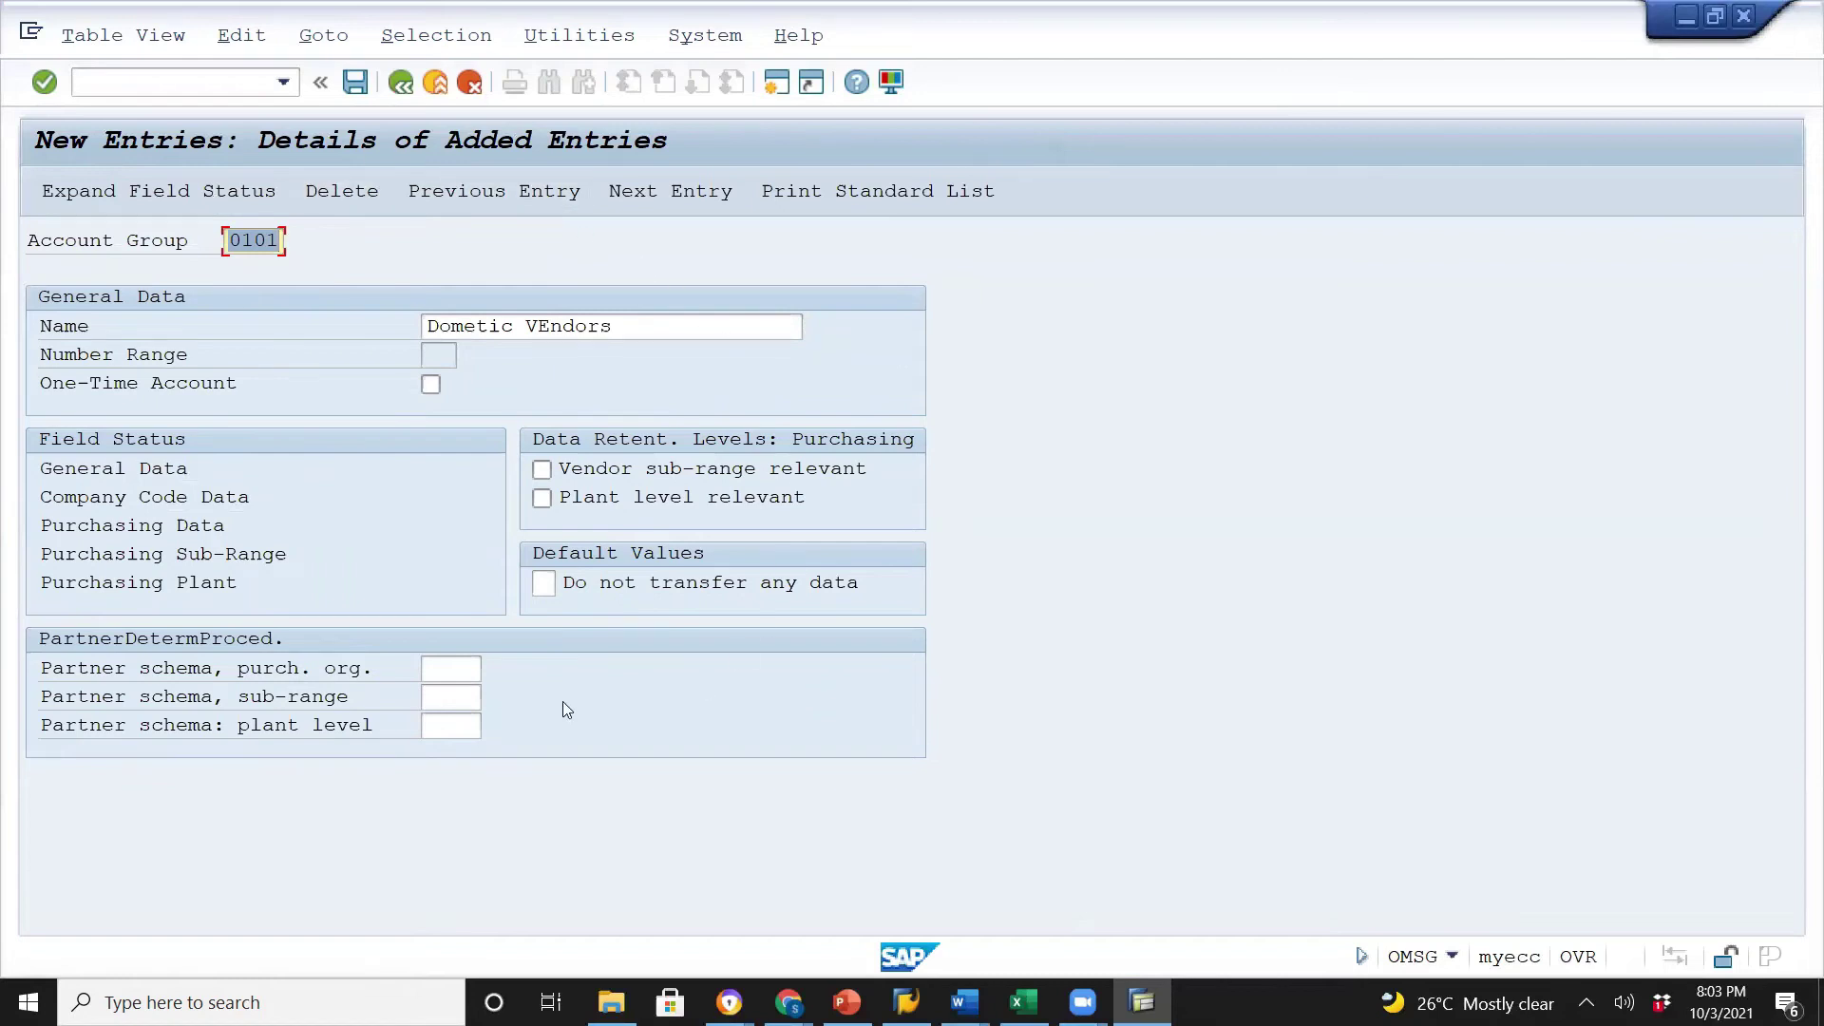
# Save the account group and start a new customizing request with the short description "Vendor MAster Creation".
pyautogui.click(356, 83)
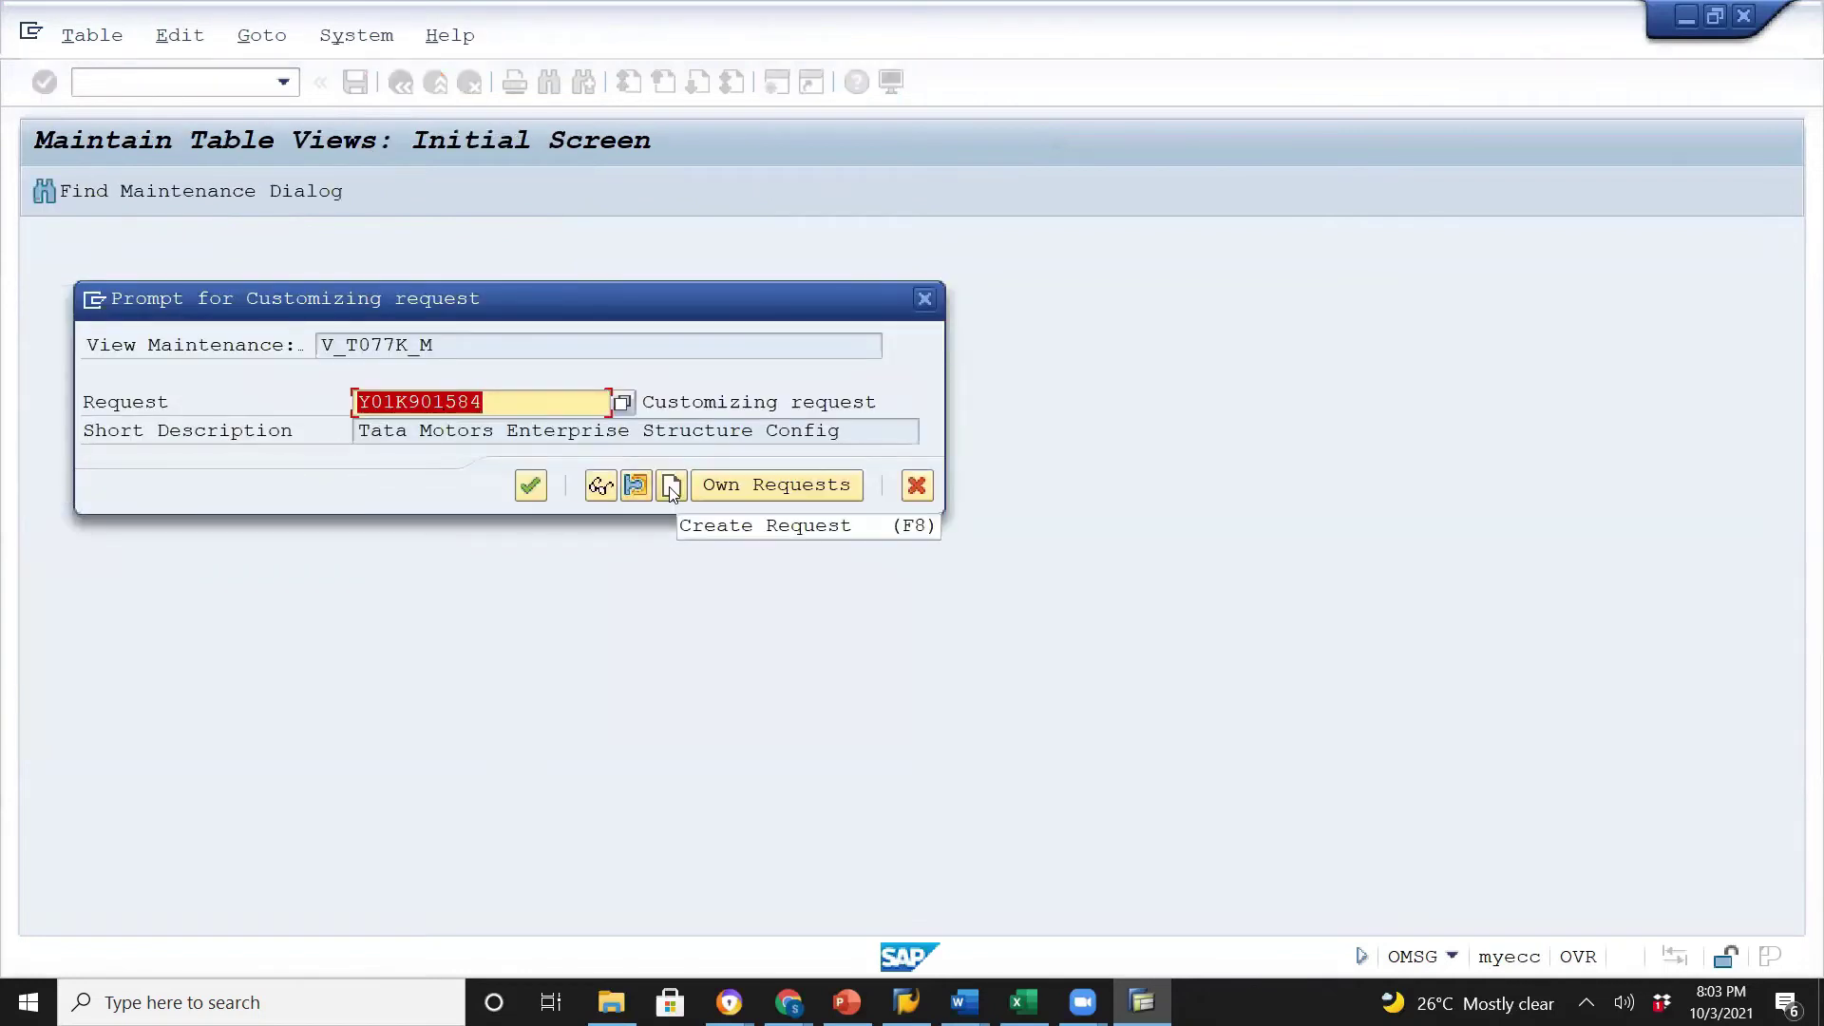
pyautogui.click(670, 486)
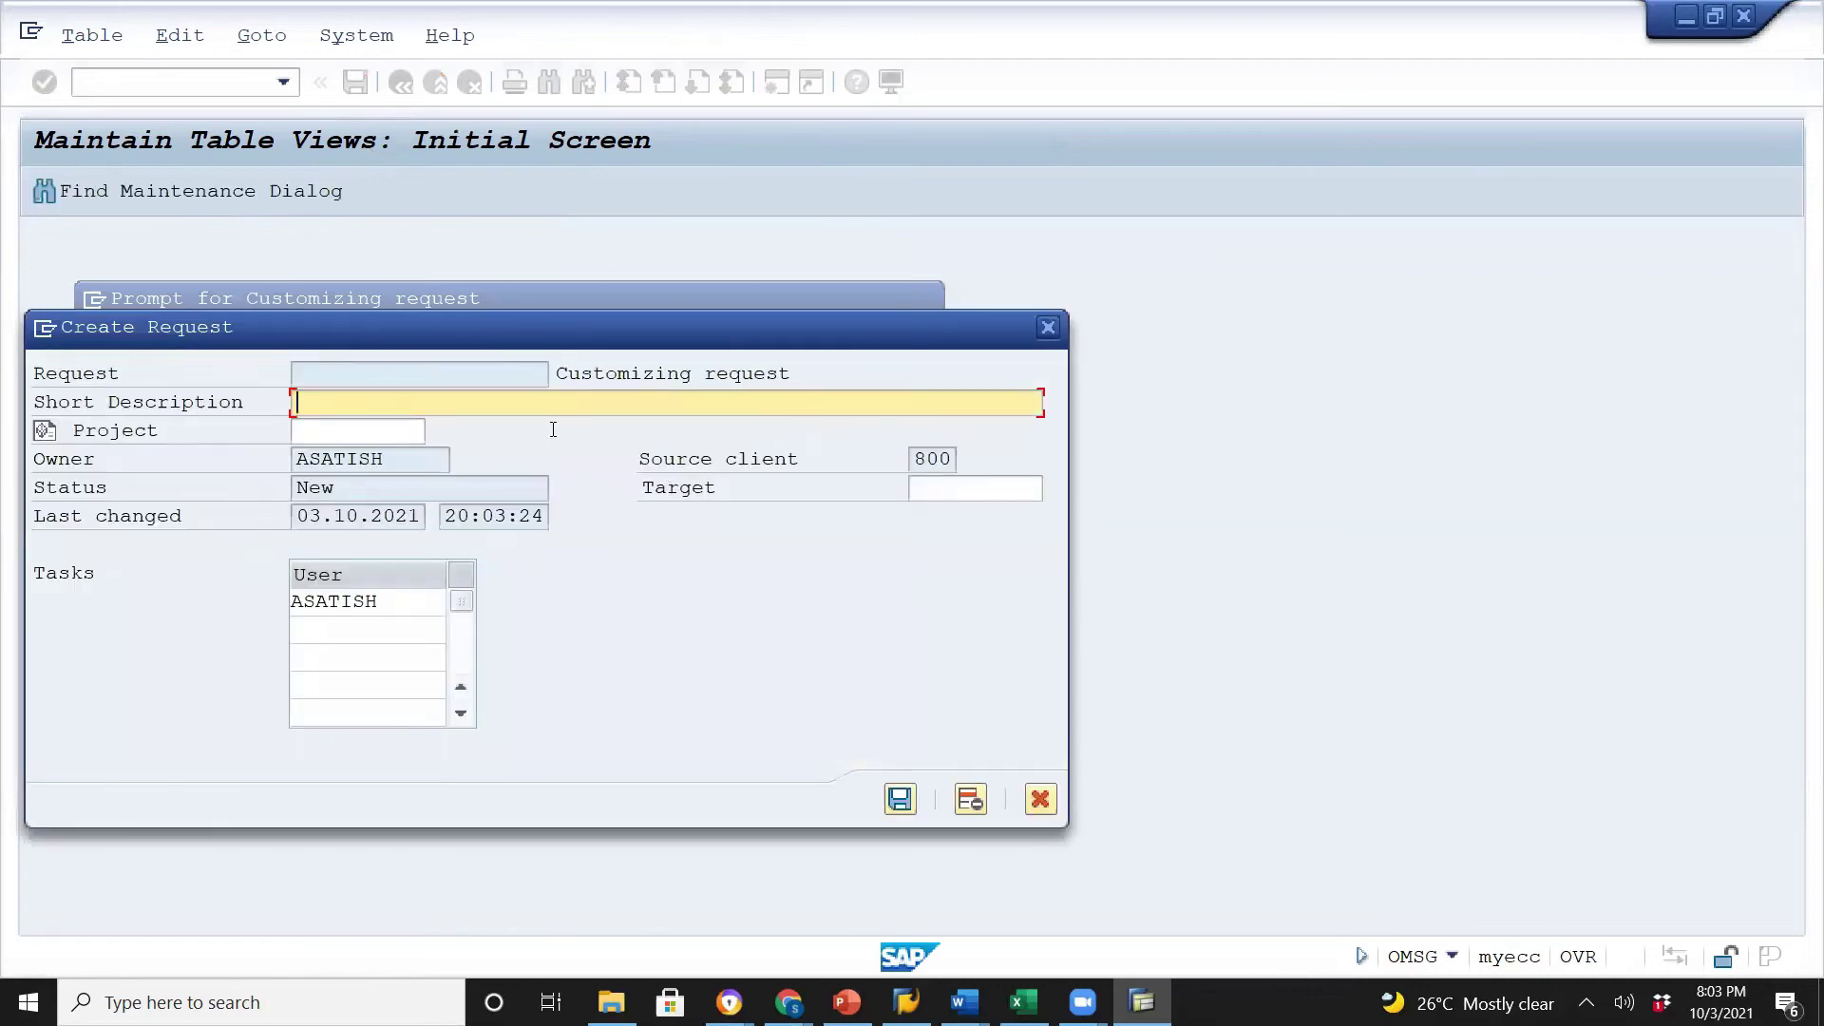
pyautogui.write('Vendor MAster Creation')
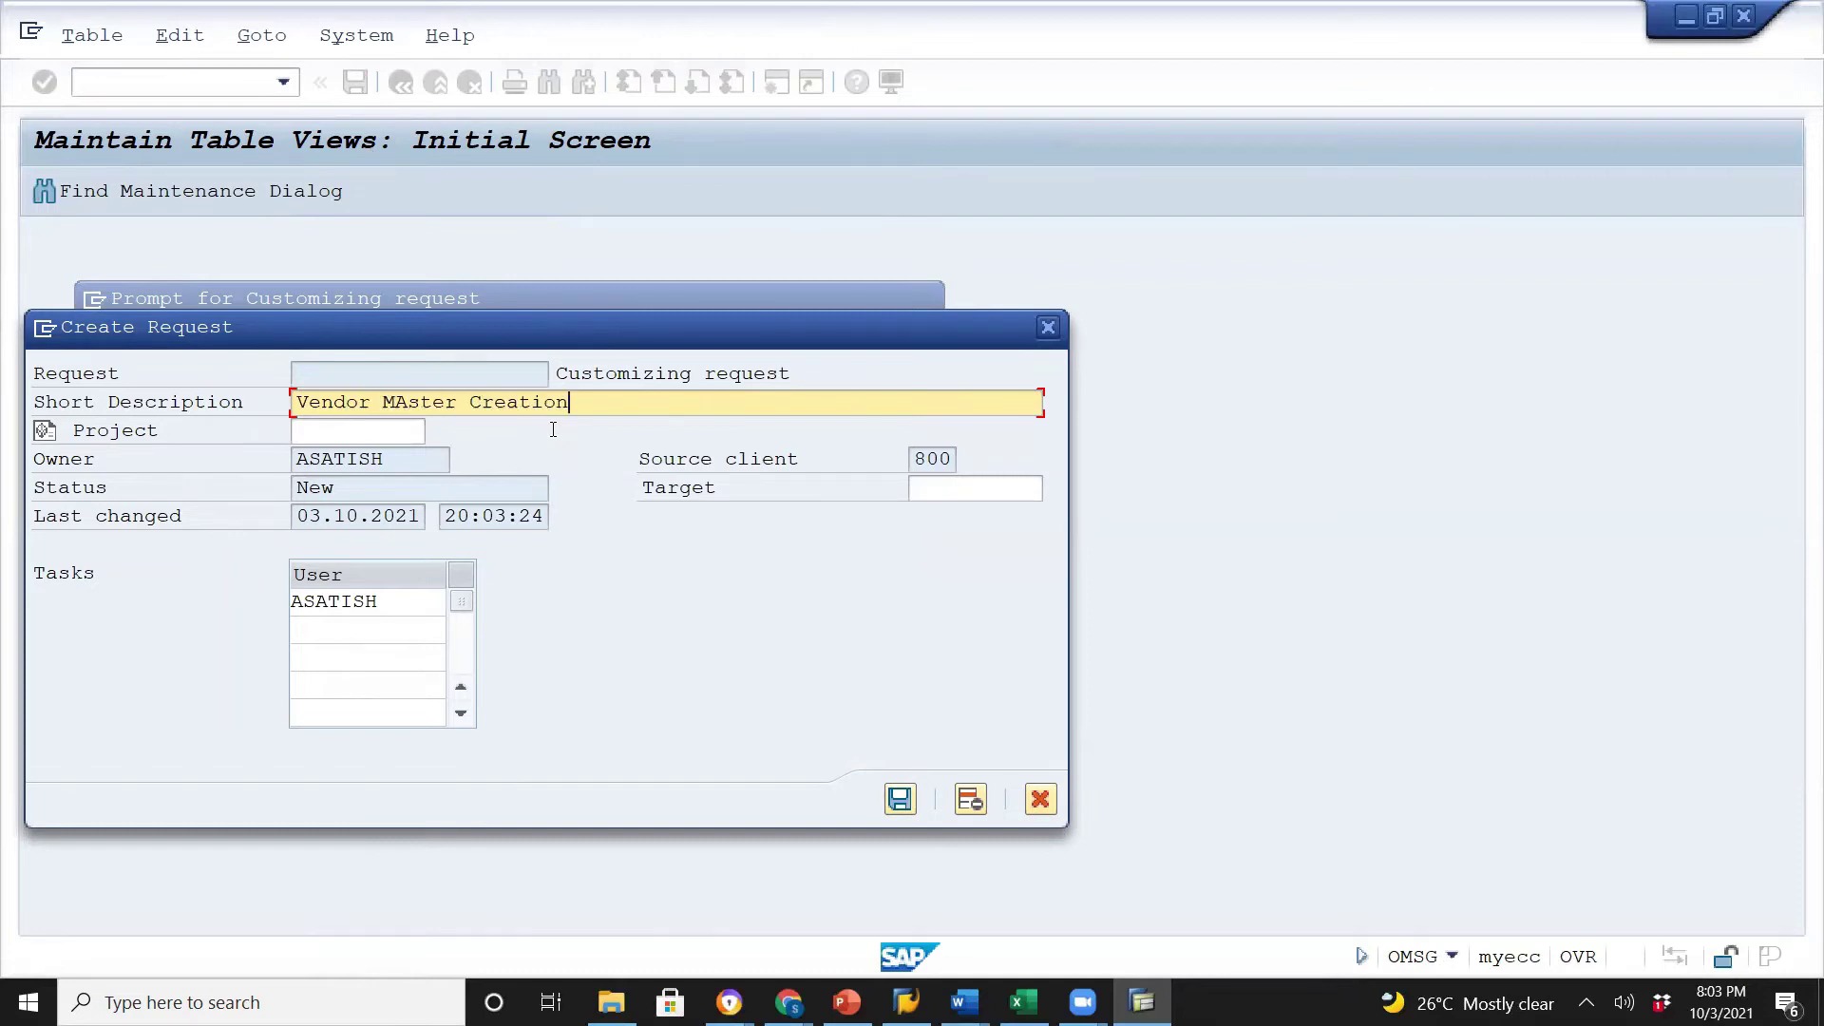
# Correct the request's short description to "Vendor Master Configuration", save the request and use it to record the account group.
pyautogui.click(408, 406)
pyautogui.press('BackSpace')
pyautogui.write('a')
pyautogui.click(616, 408)
pyautogui.press('BackSpace')
pyautogui.press('BackSpace')
pyautogui.press('BackSpace')
pyautogui.press('BackSpace')
pyautogui.press('BackSpace')
pyautogui.press('BackSpace')
pyautogui.press('BackSpace')
pyautogui.write('onfiguration')
pyautogui.click(900, 799)
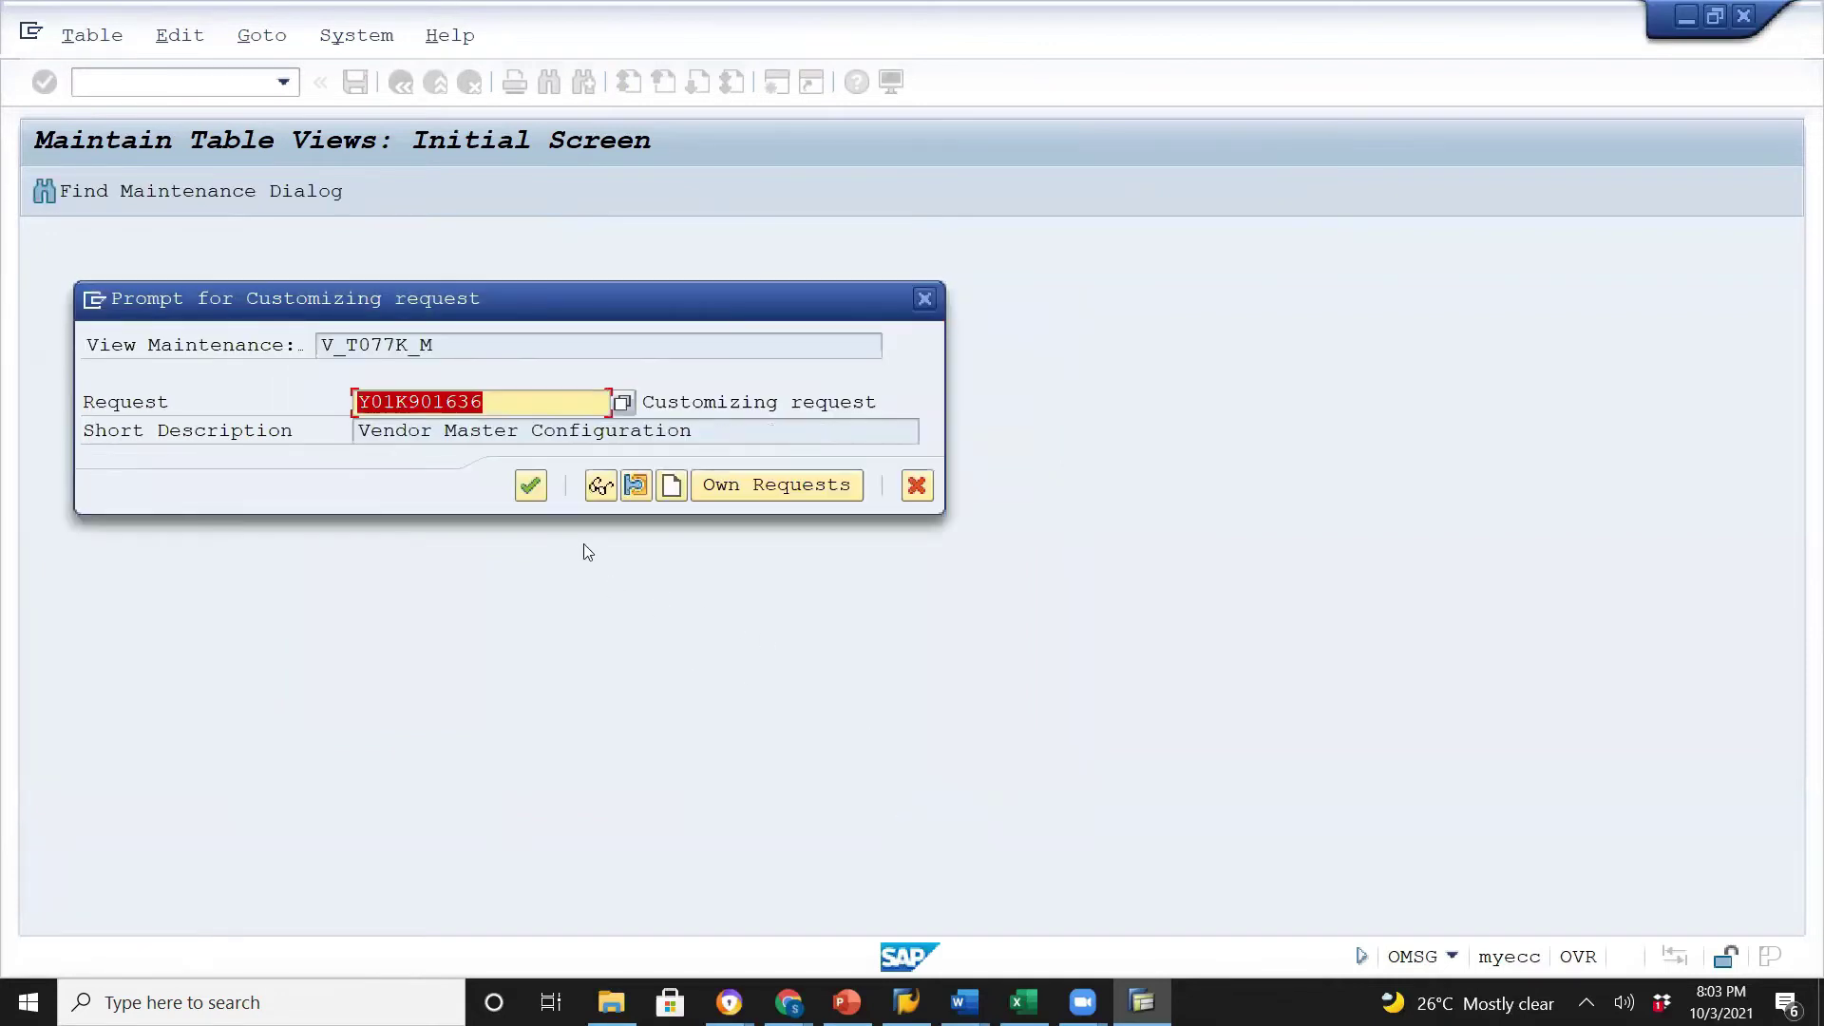
pyautogui.click(532, 487)
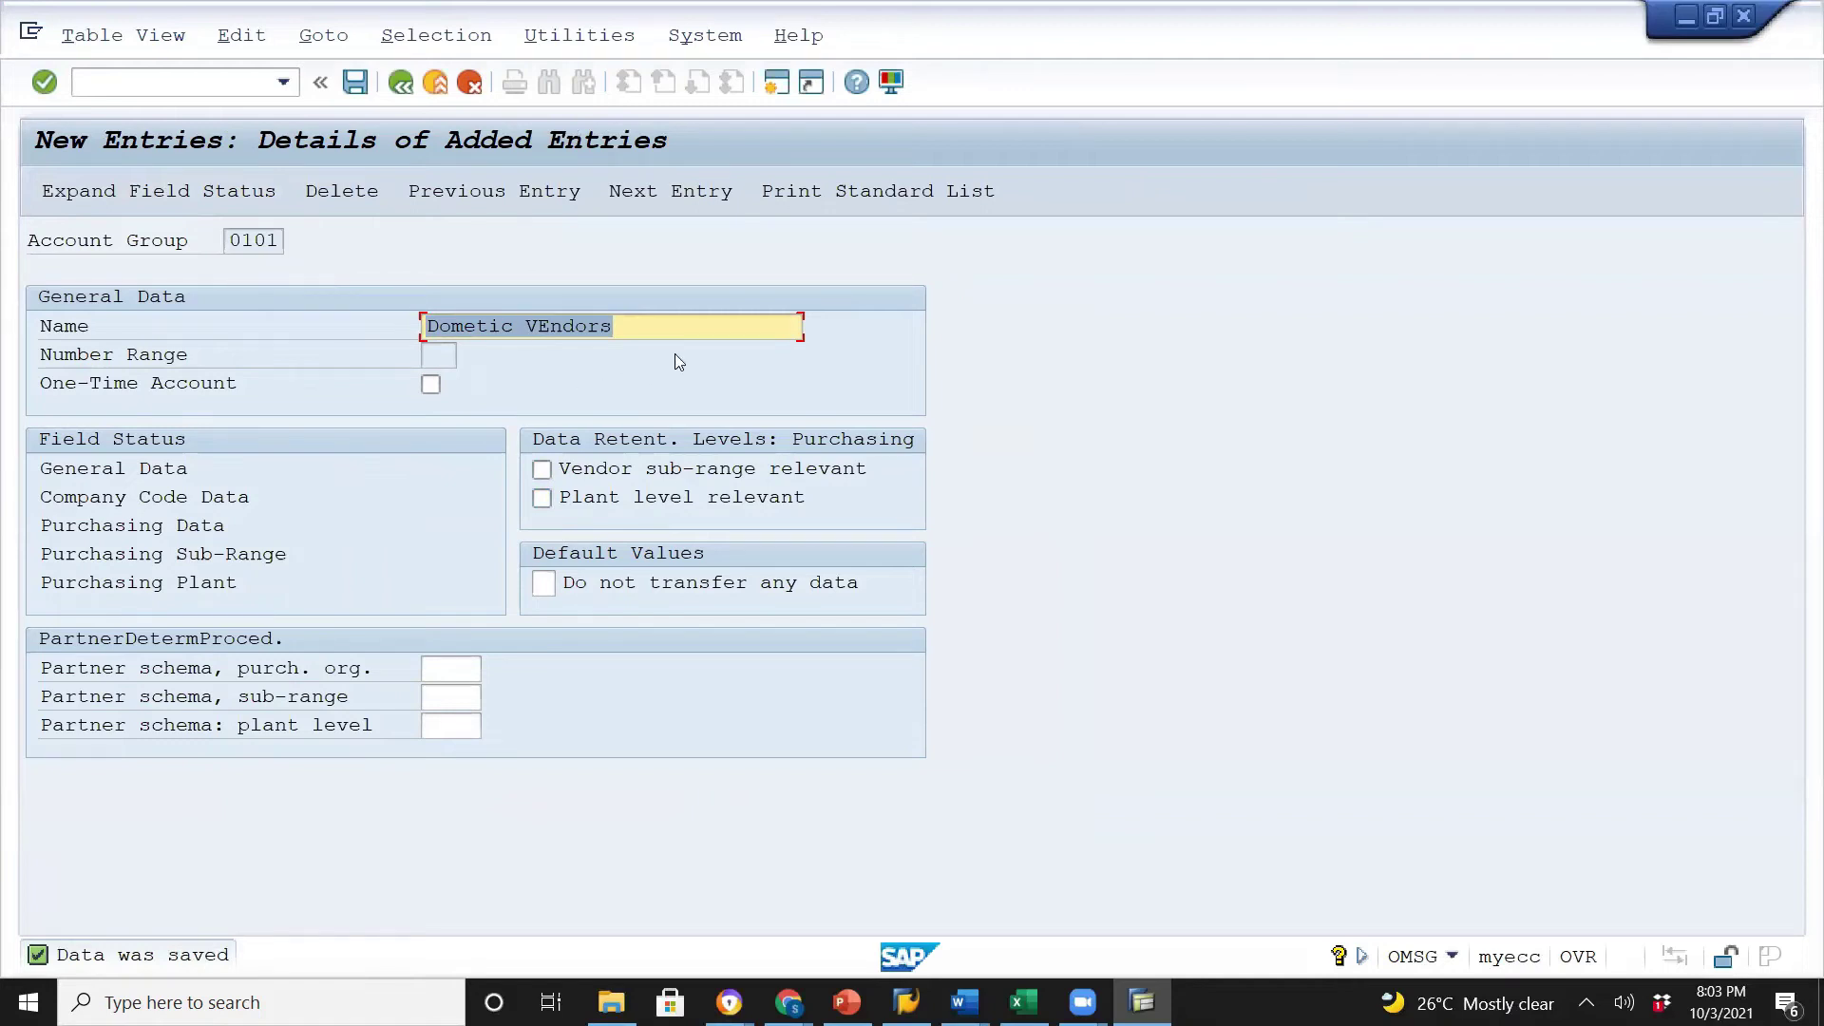
# Correct the account group's name to "Dometic Vendors", save it and return to the account group overview.
pyautogui.click(551, 326)
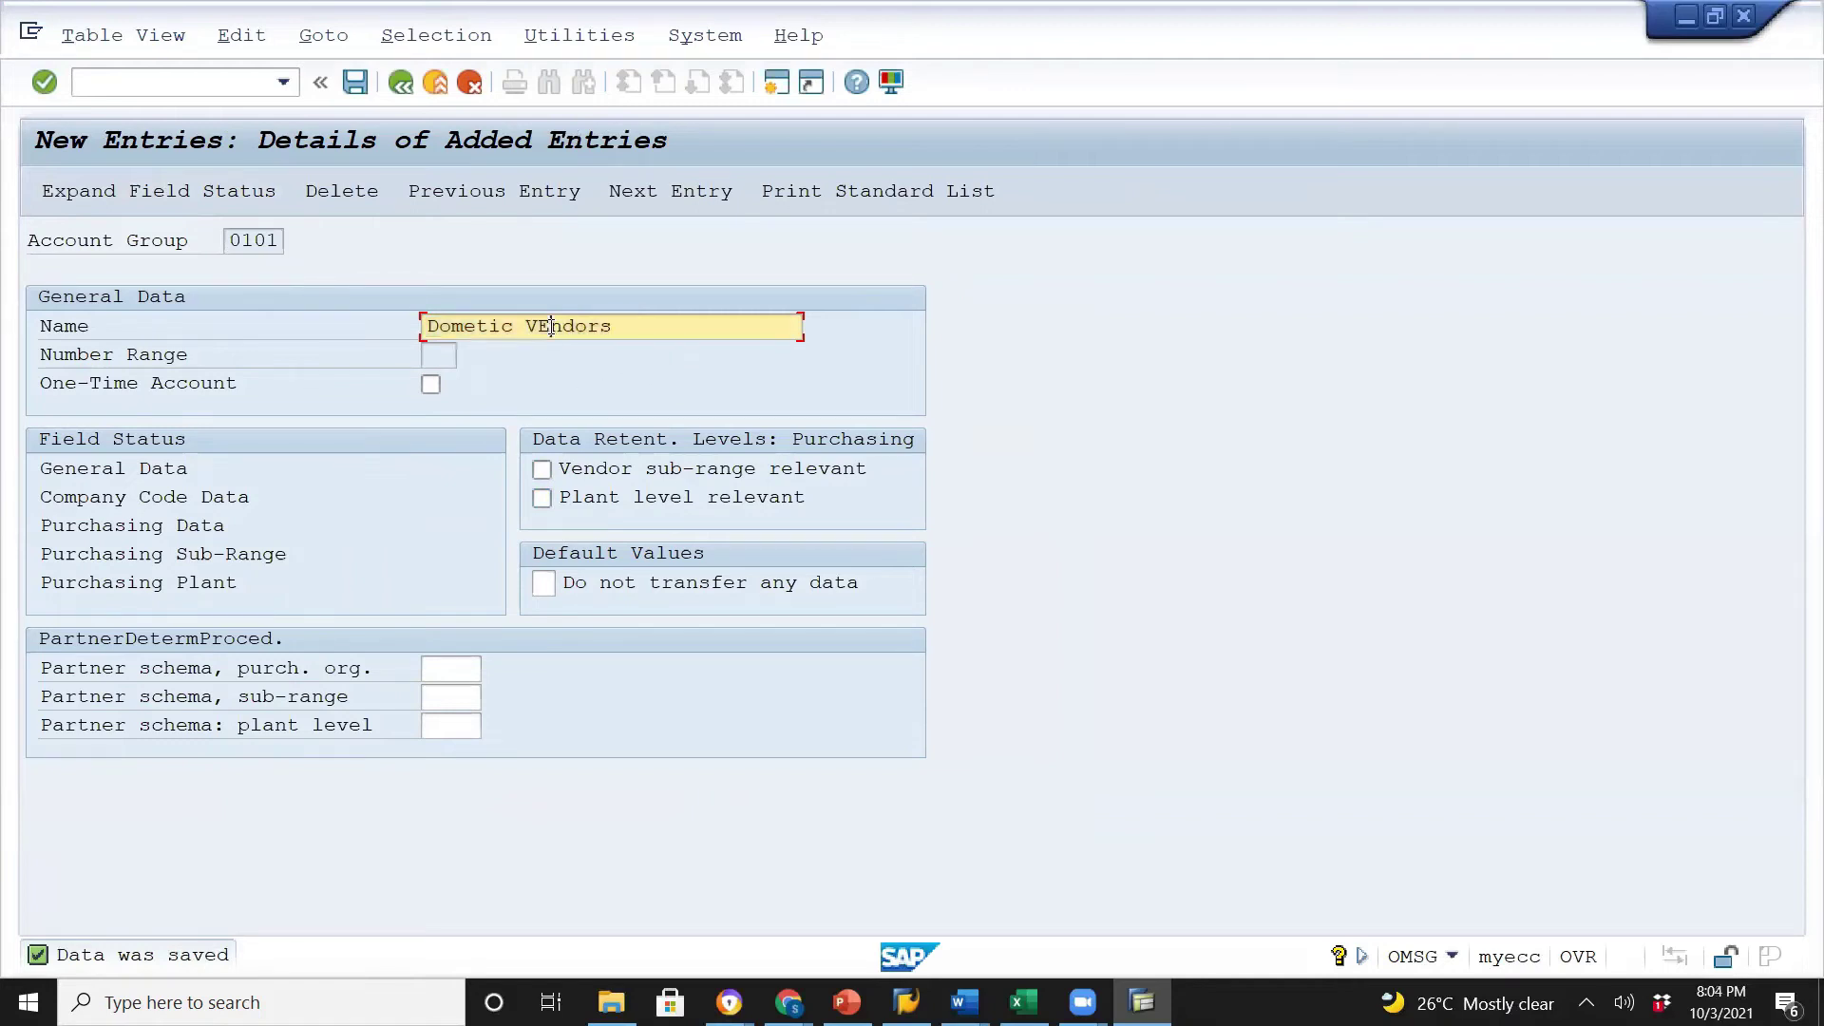
pyautogui.press('BackSpace')
pyautogui.write('e')
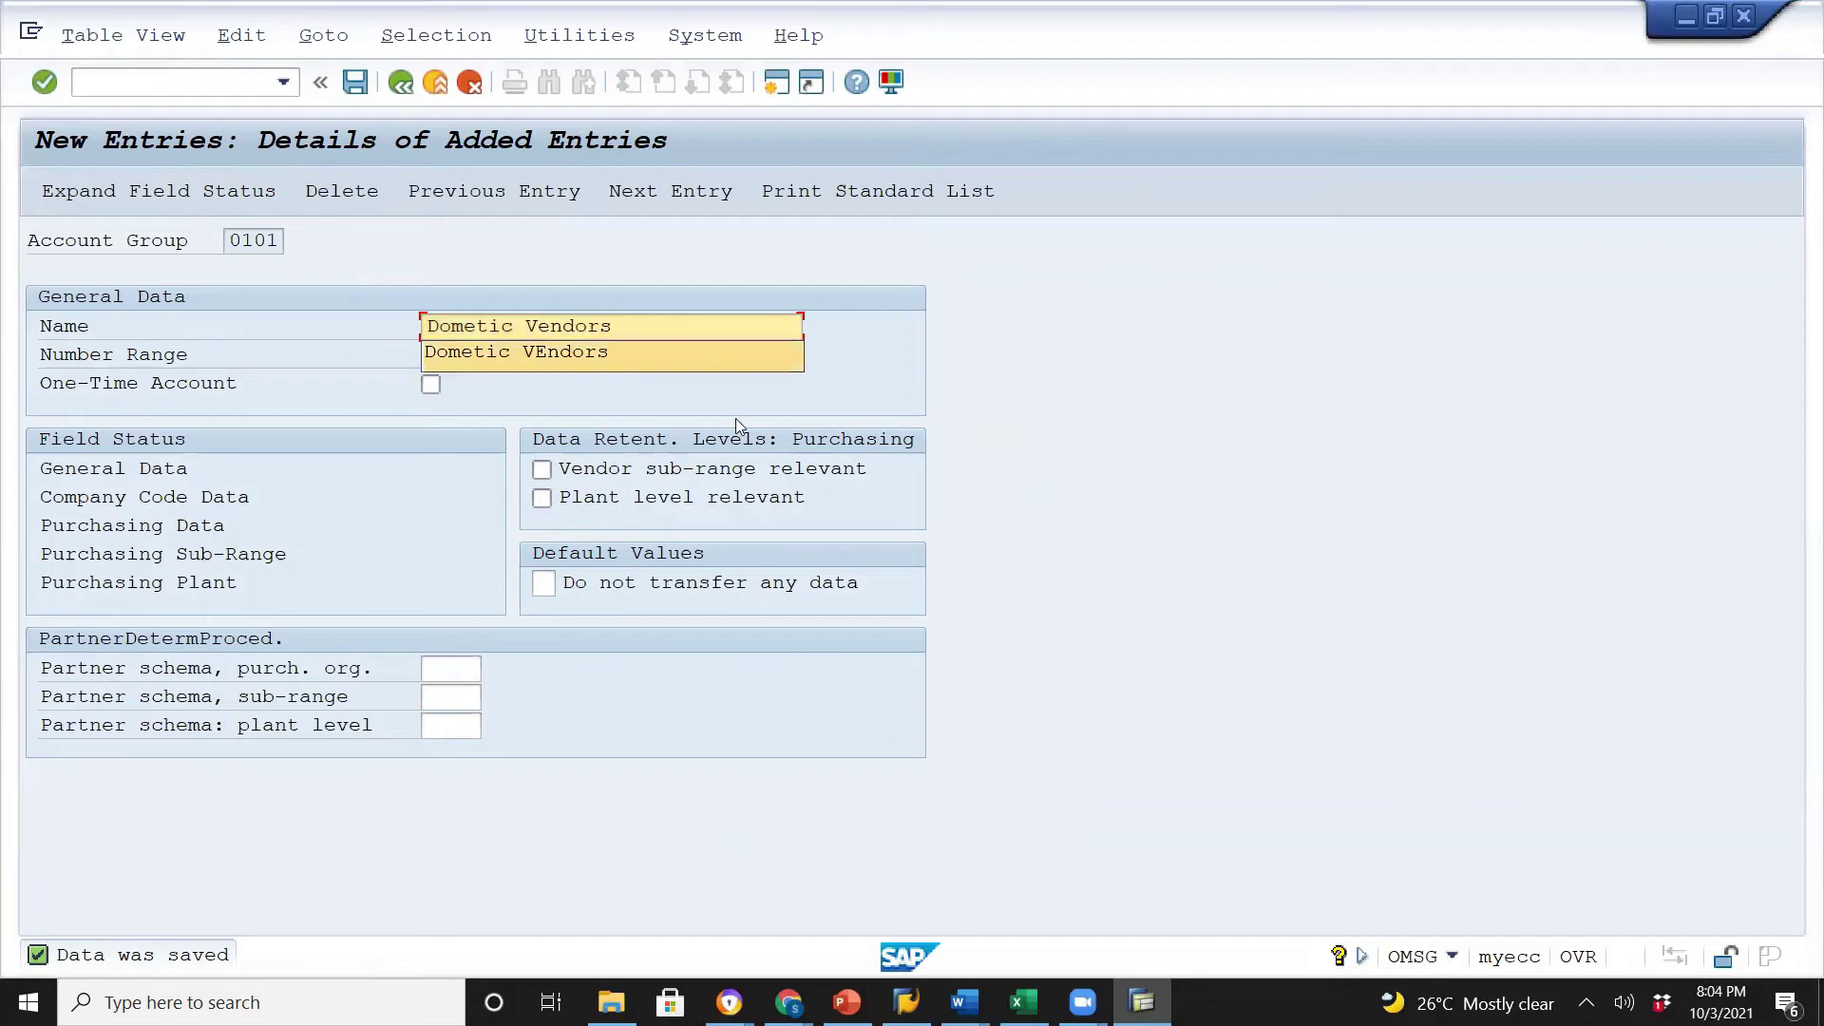
pyautogui.click(726, 321)
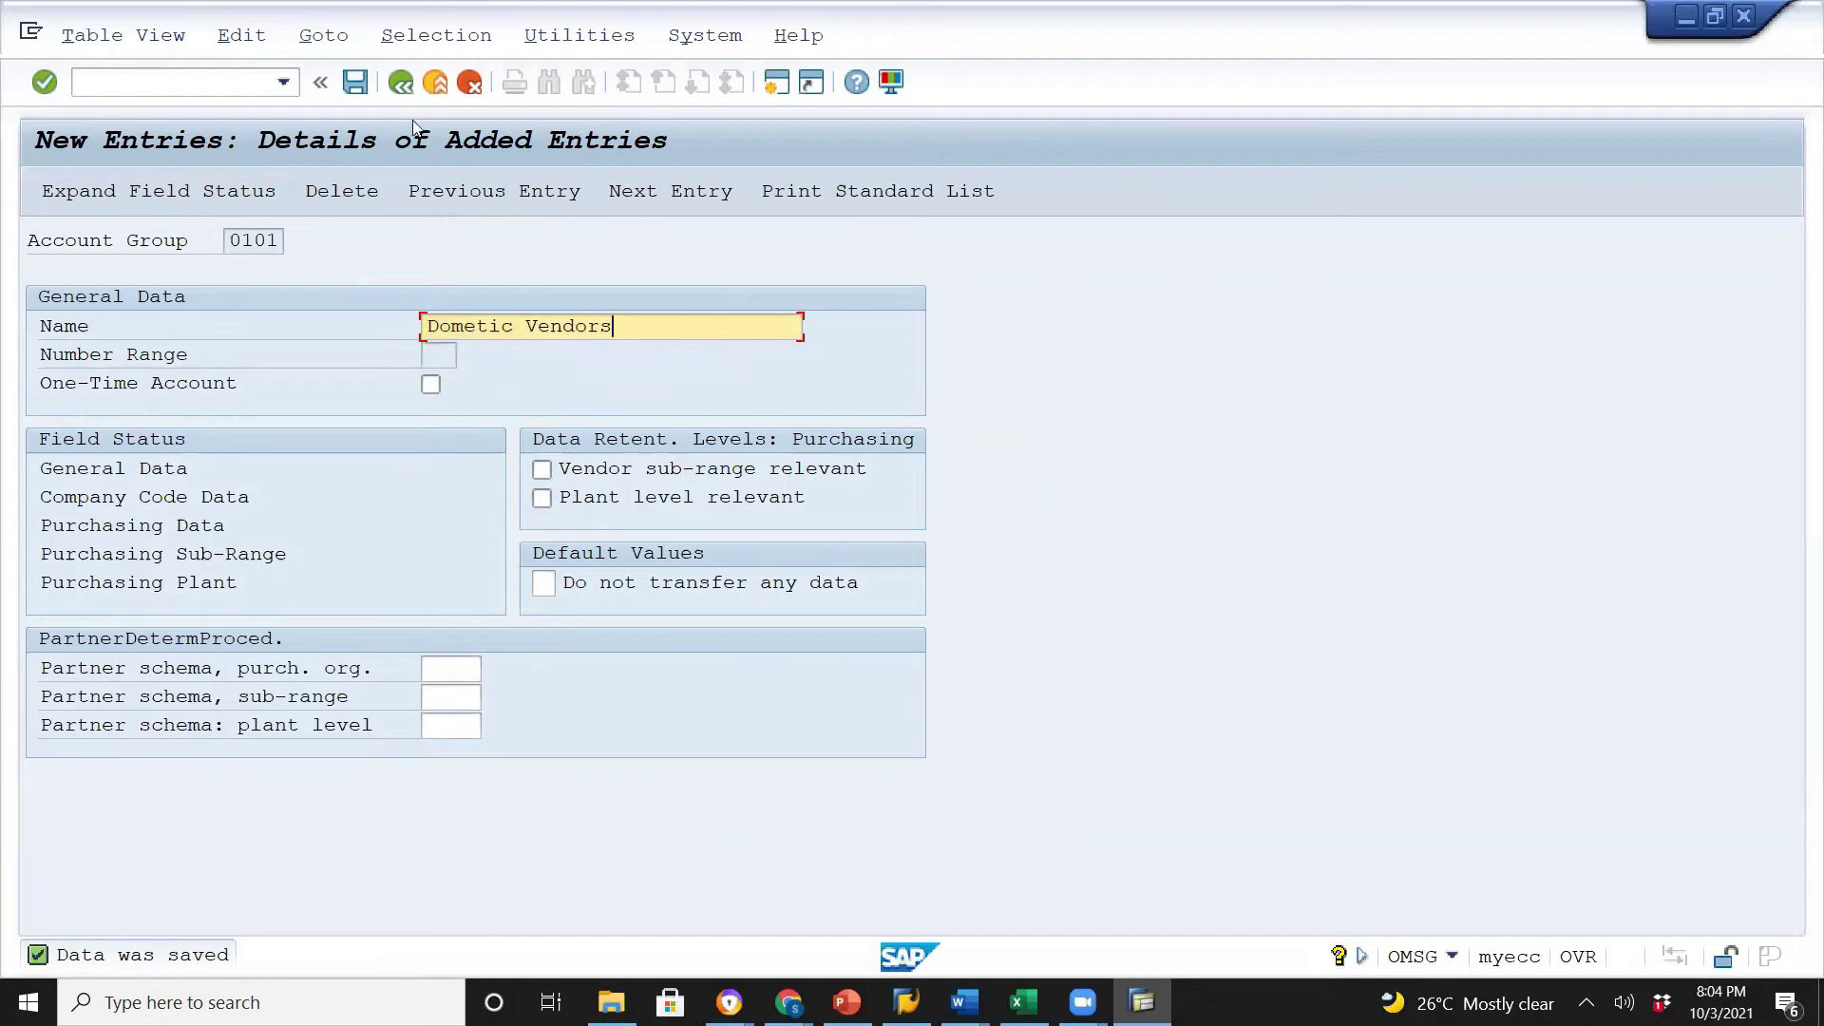
pyautogui.click(355, 82)
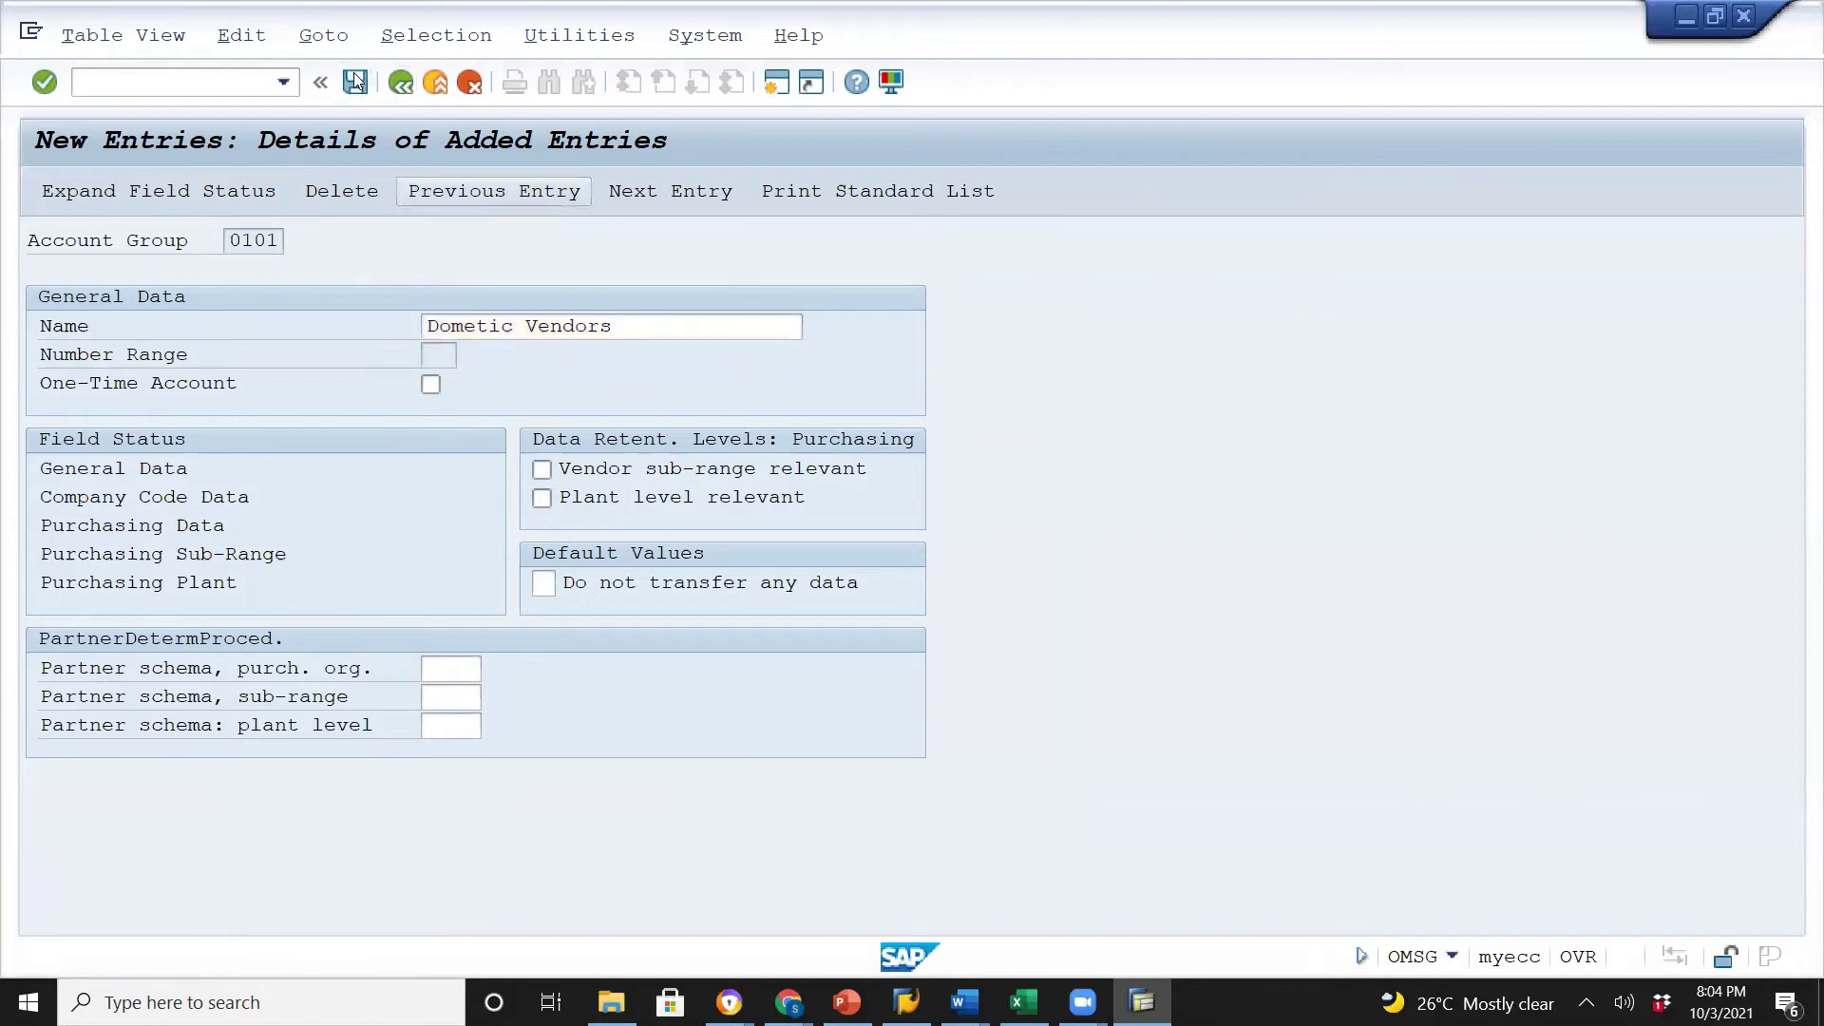
pyautogui.click(401, 82)
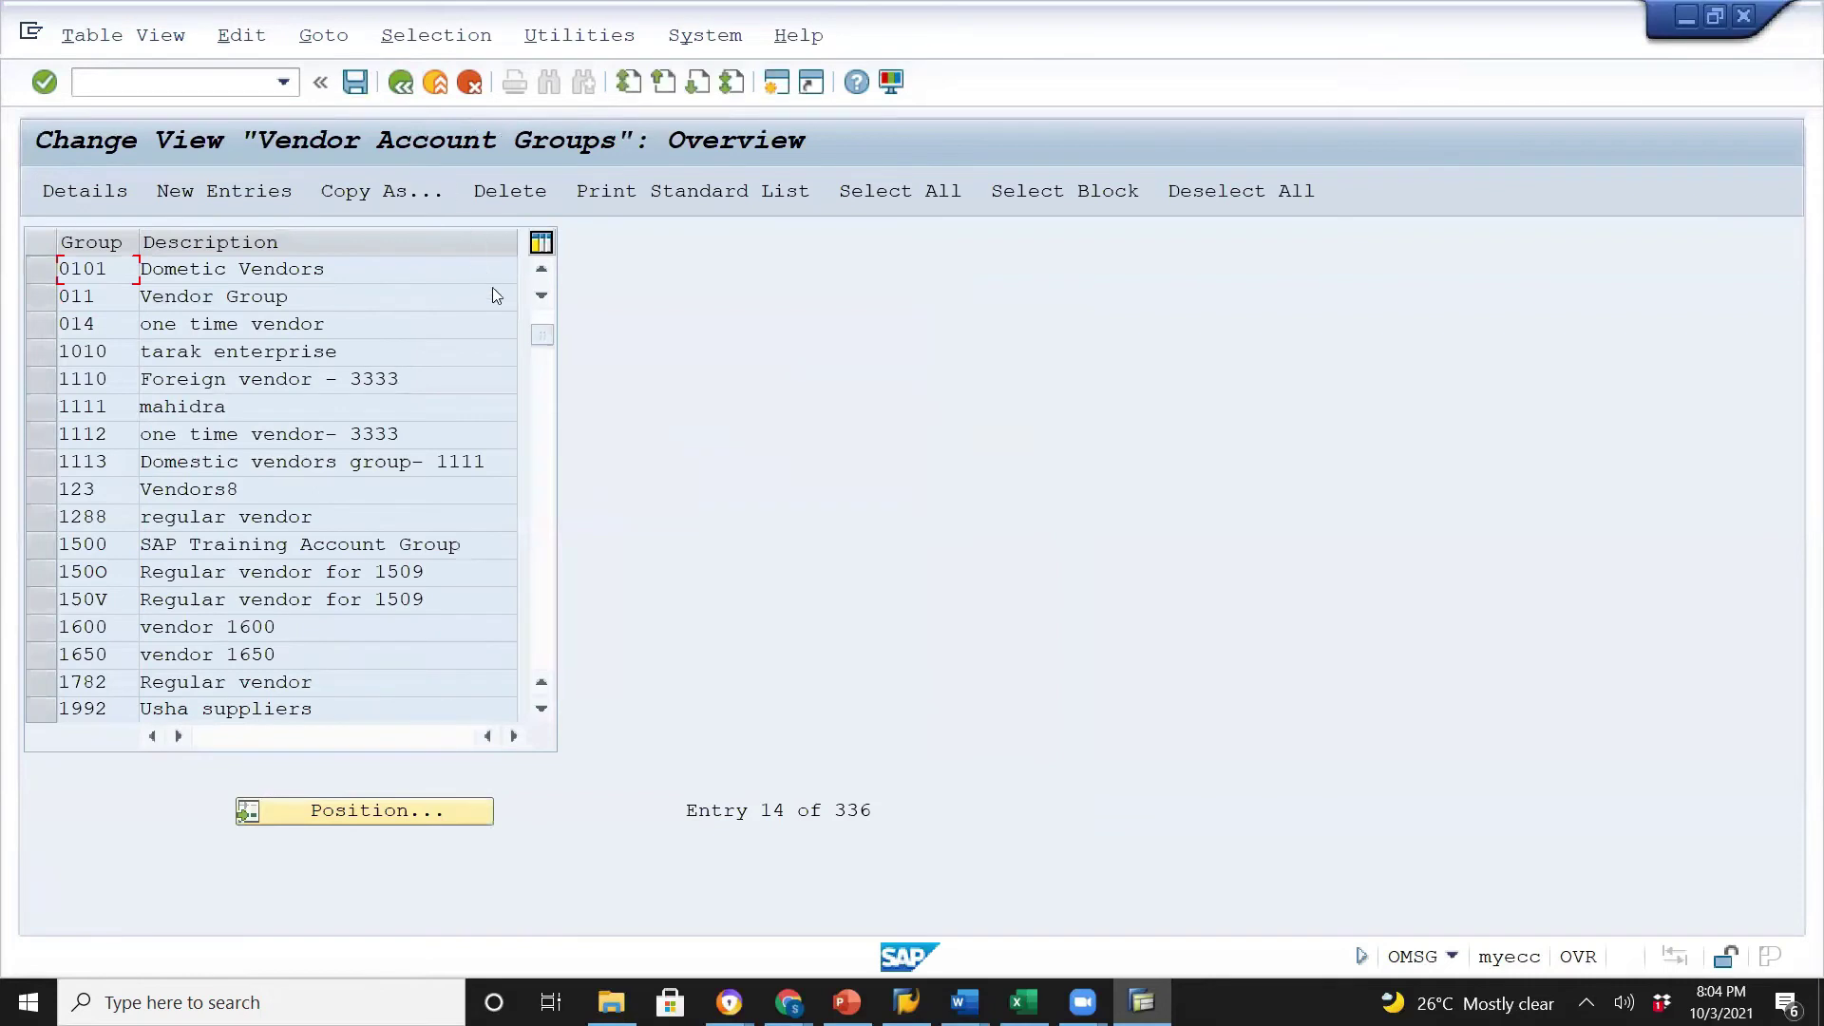
# Examine the General Data payment transactions field status of account group 0101, switching Bank details to required entry and back to optional.
pyautogui.click(45, 270)
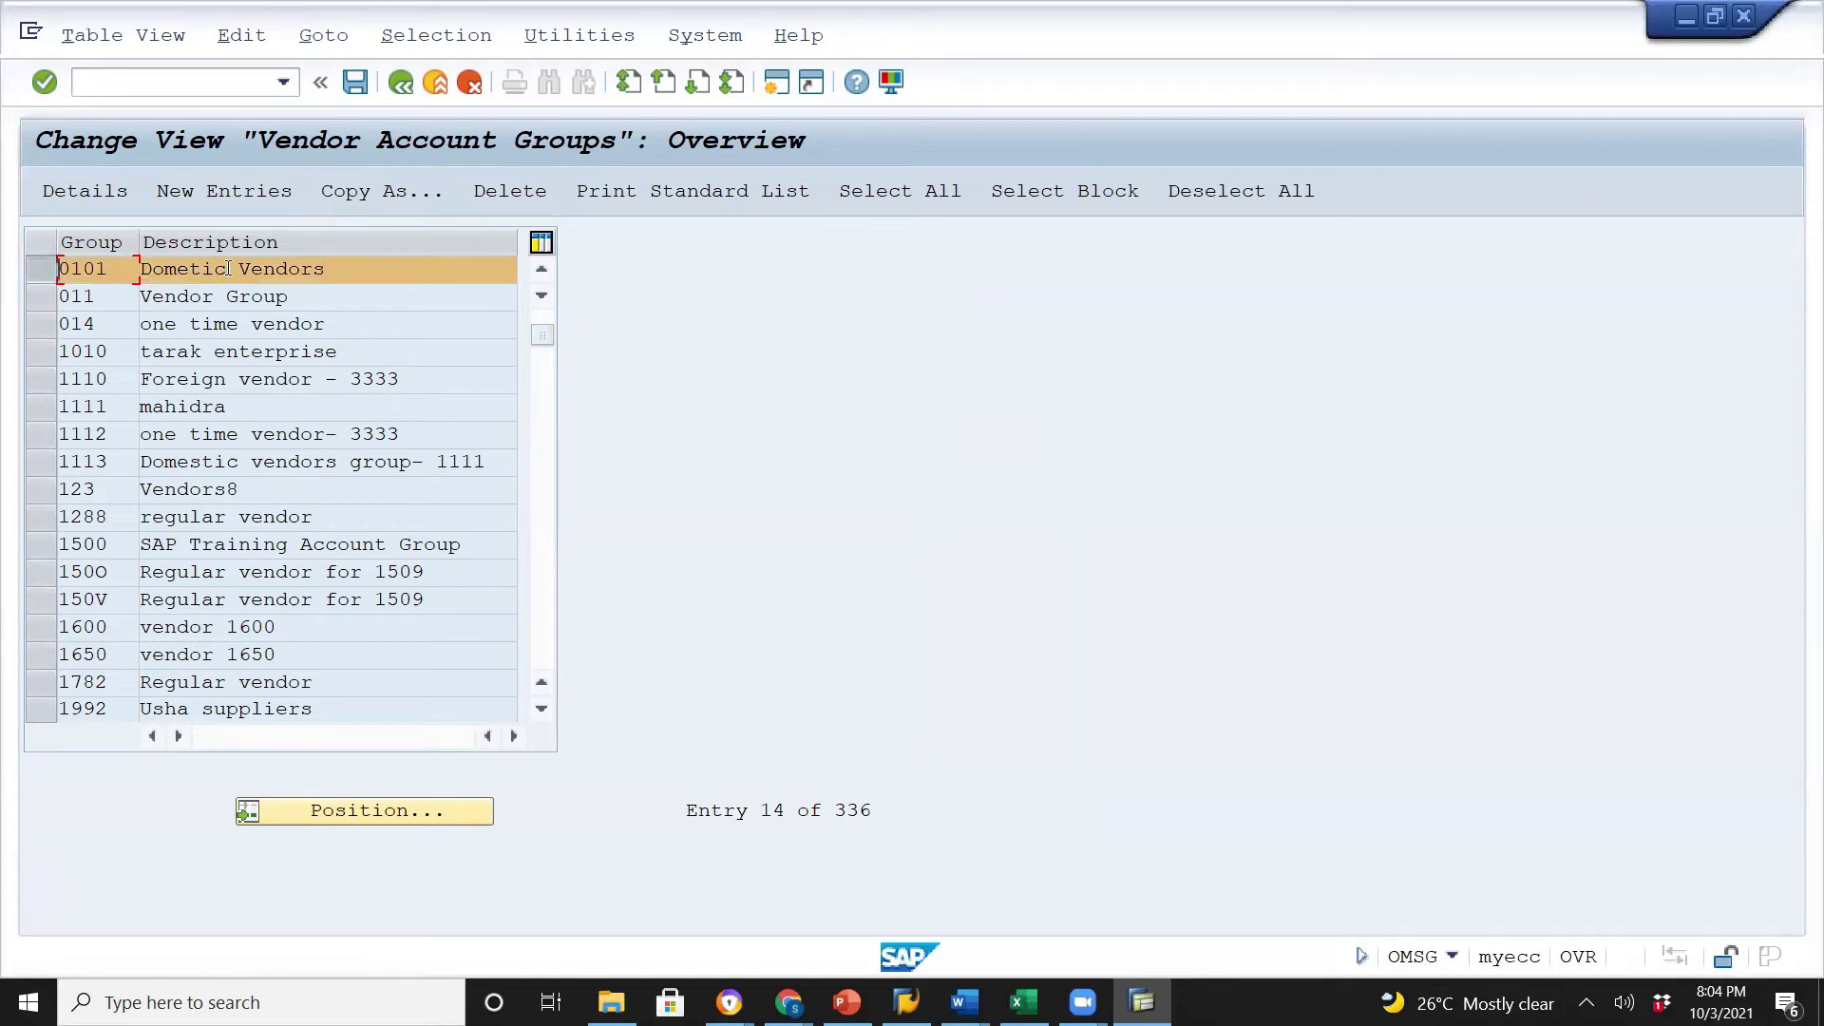
pyautogui.doubleClick(194, 270)
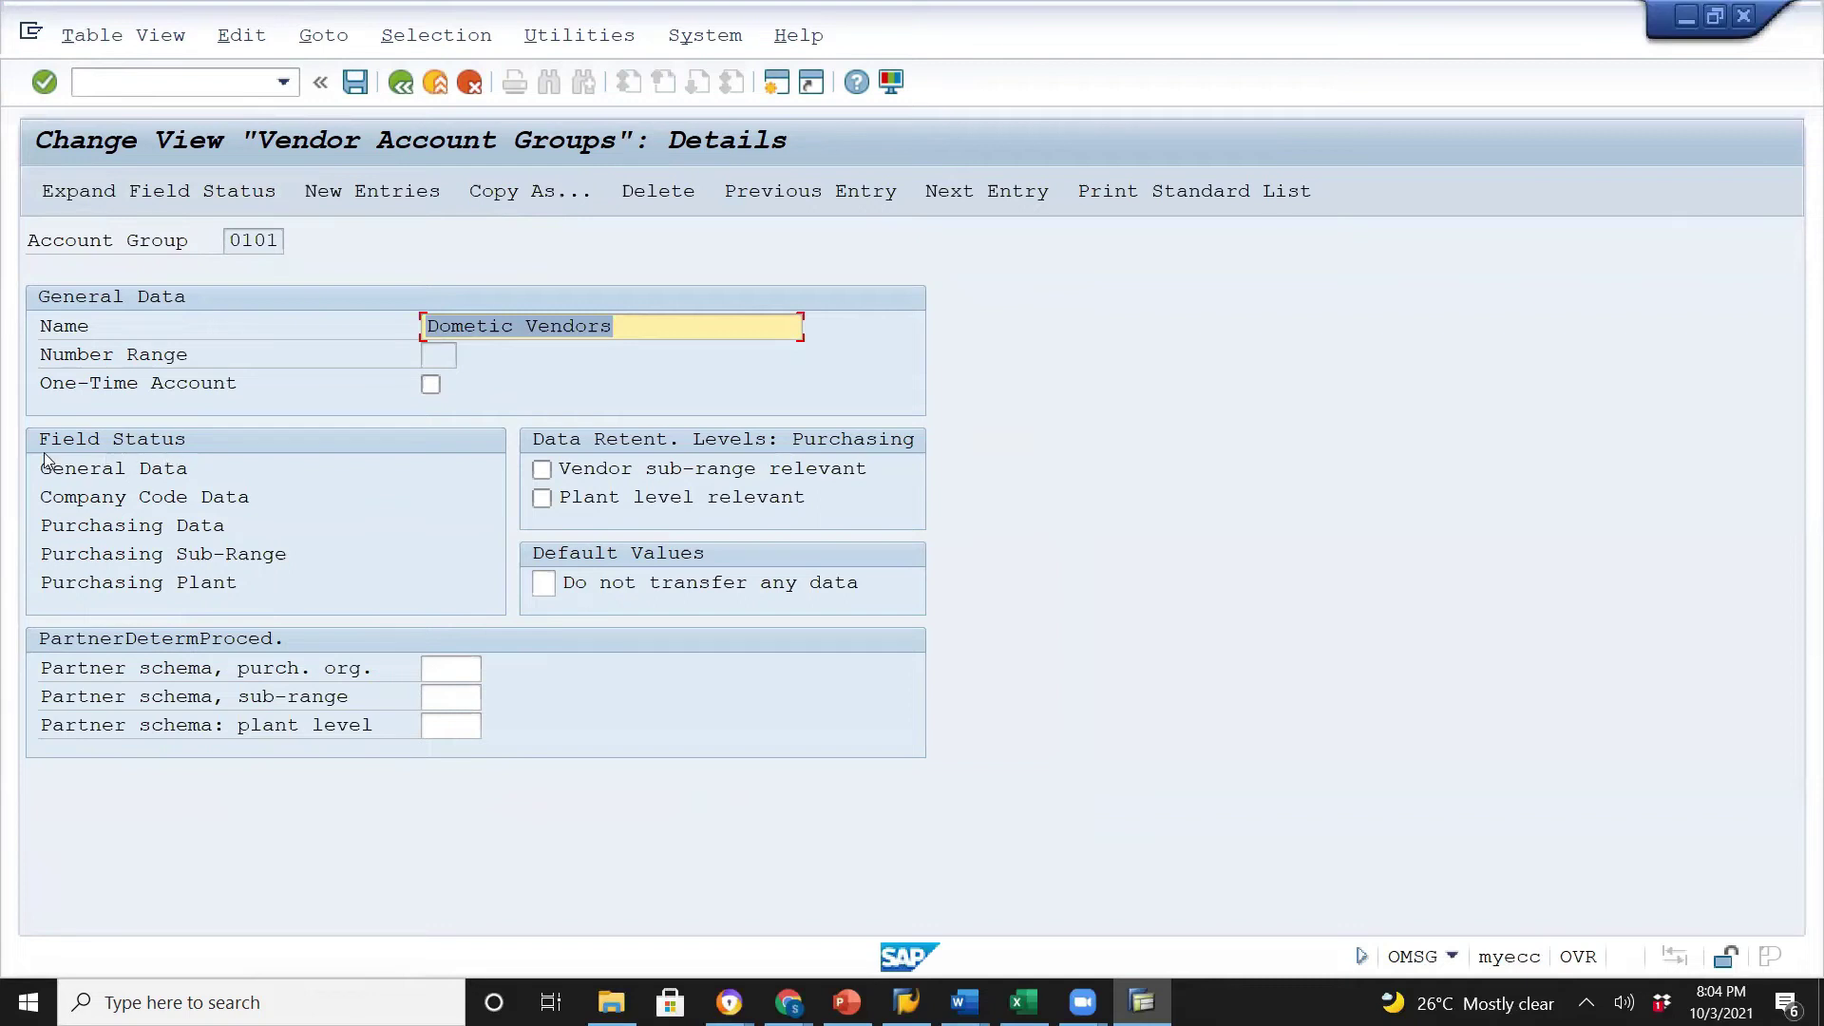
pyautogui.doubleClick(163, 468)
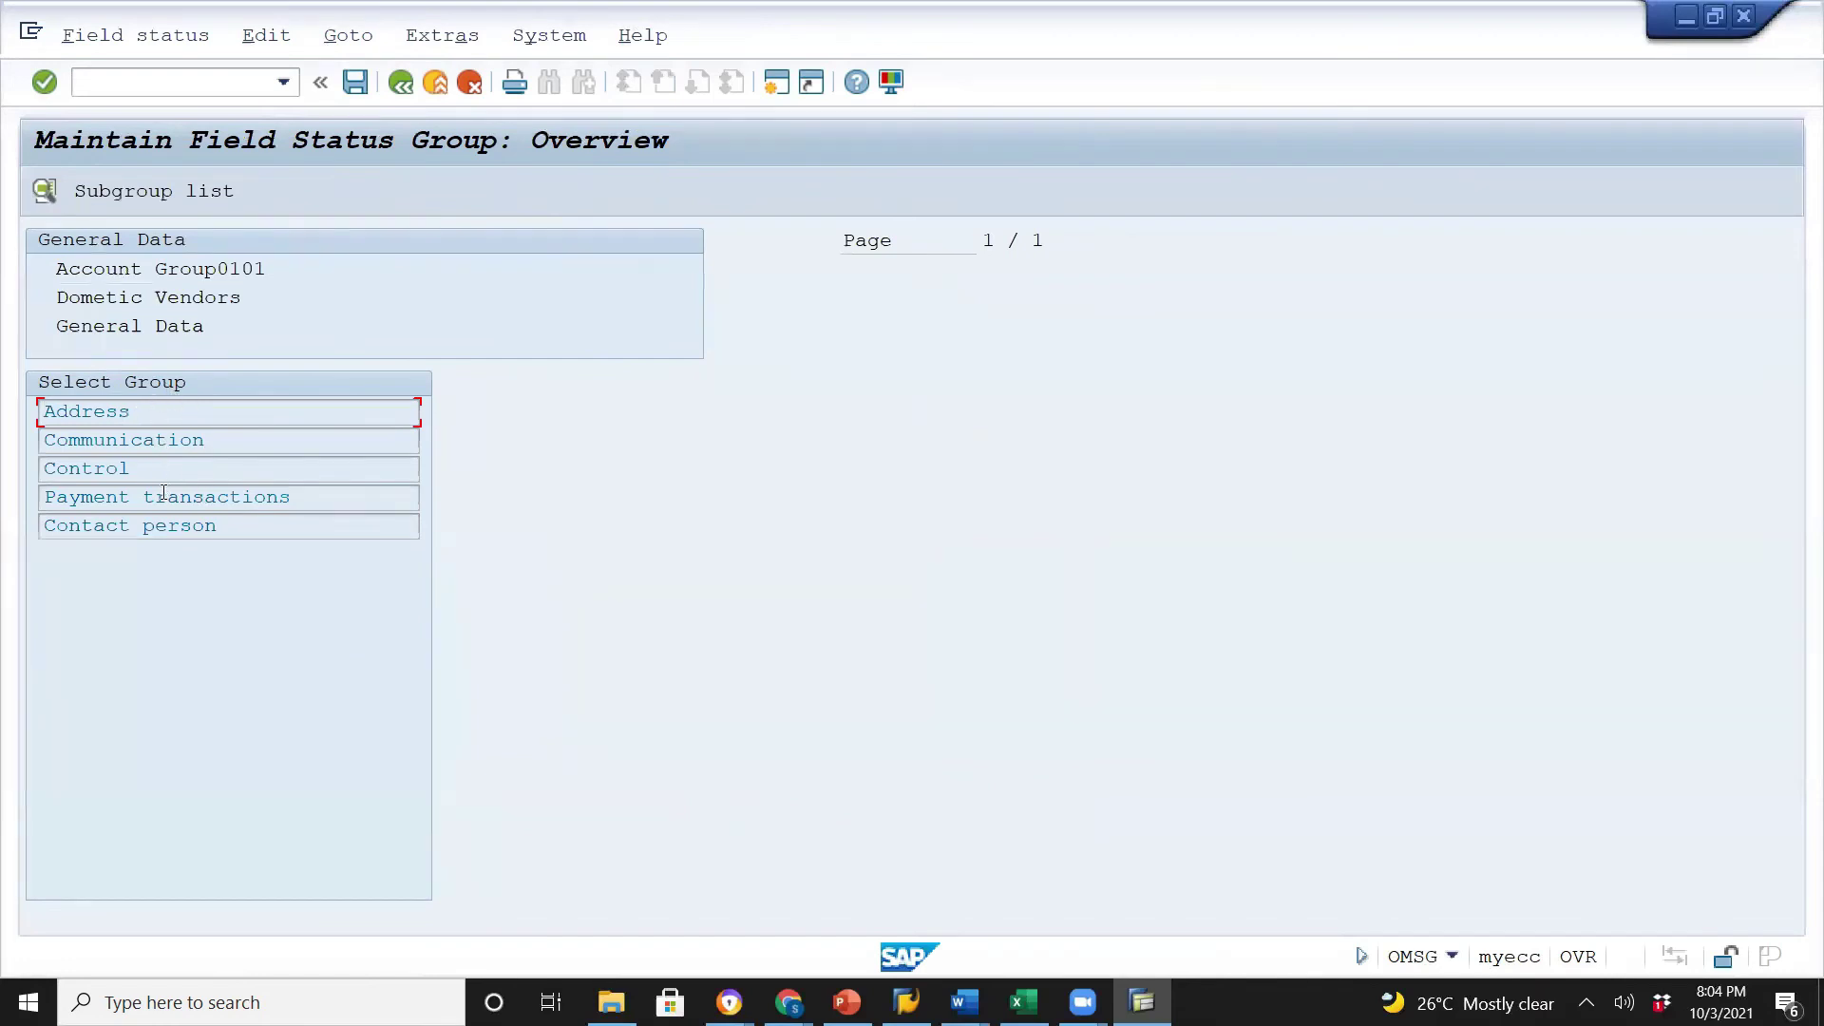
pyautogui.doubleClick(211, 496)
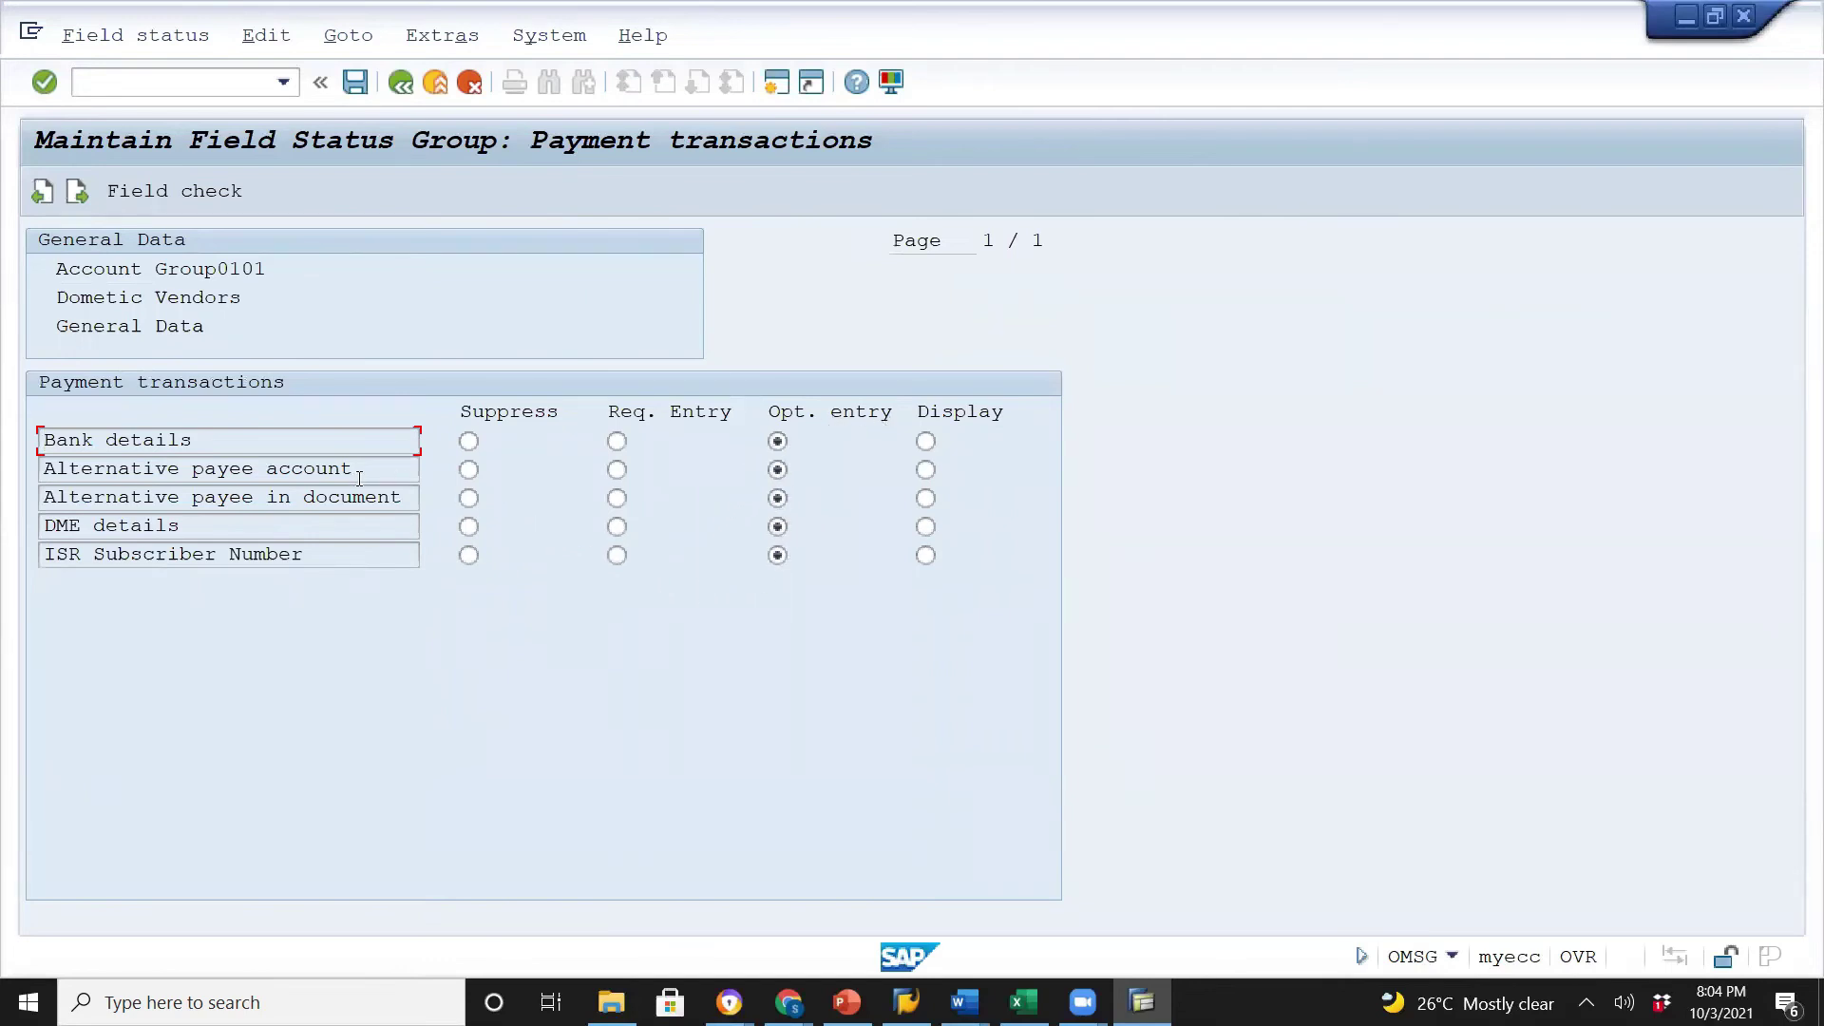
pyautogui.click(618, 443)
pyautogui.click(778, 443)
pyautogui.click(400, 83)
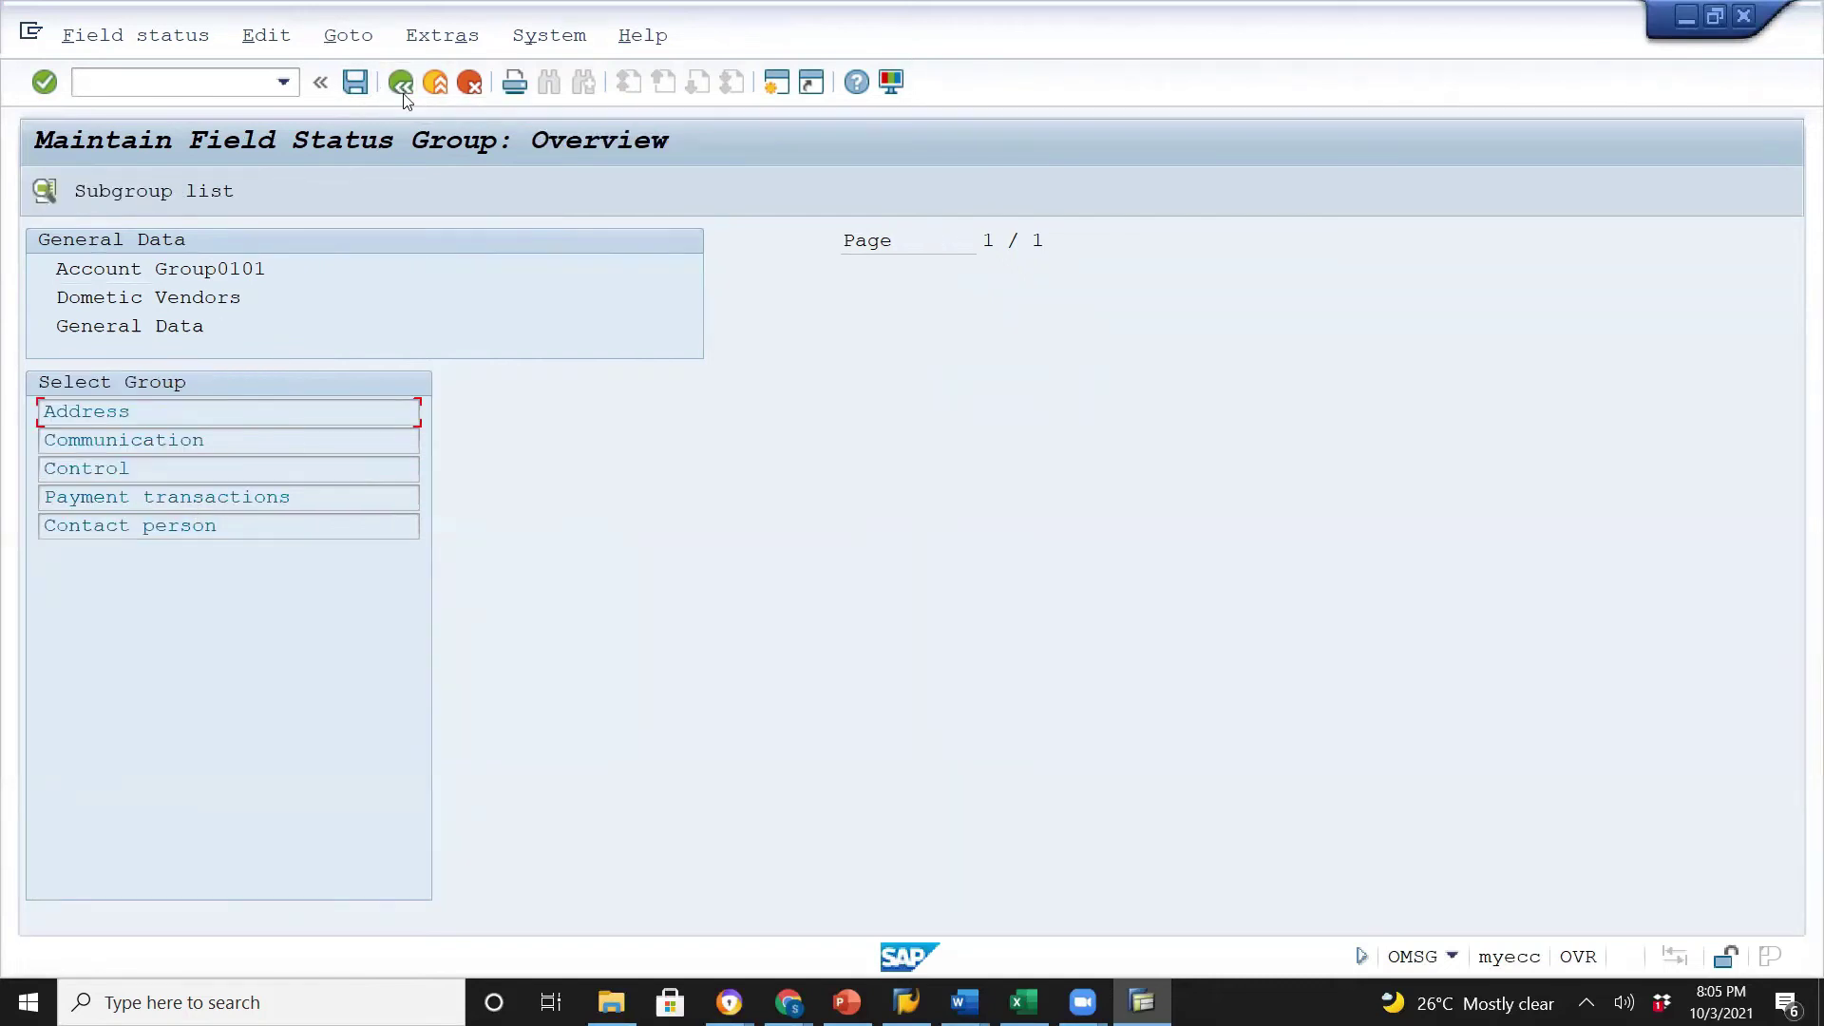
pyautogui.click(402, 85)
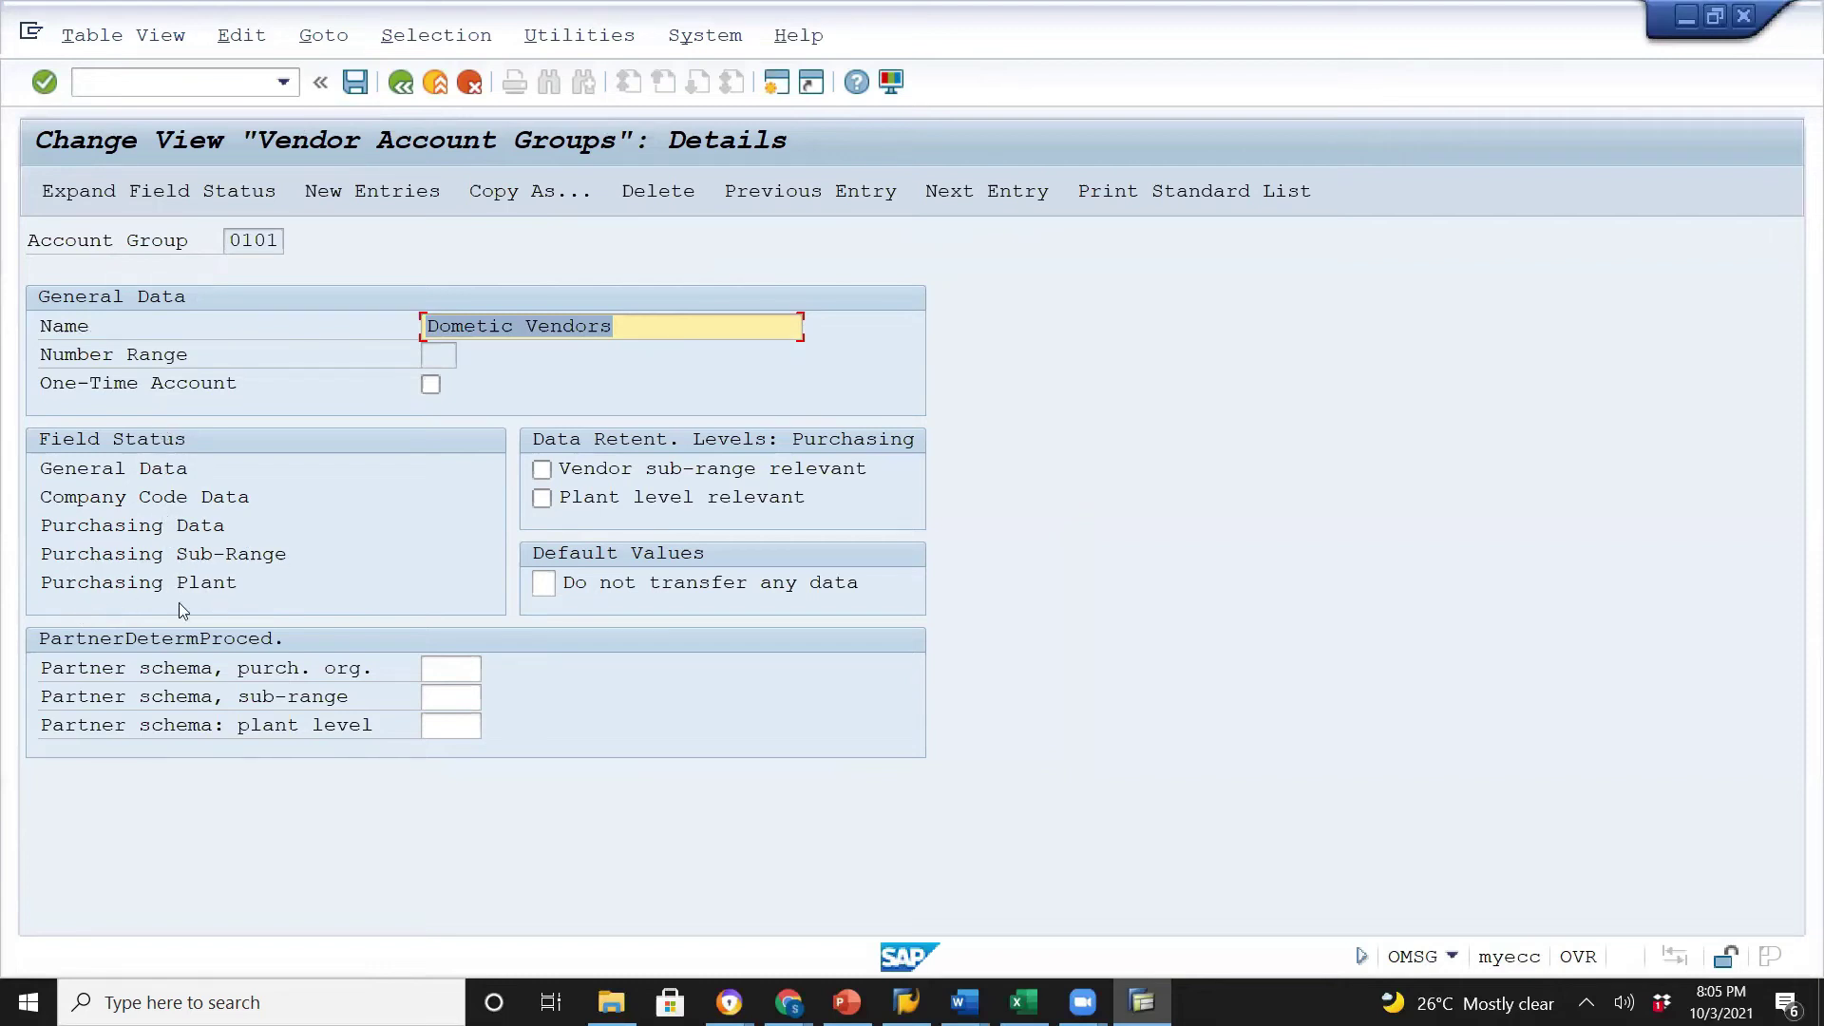
# Examine the Company Code Data payment transactions field status of account group 0101, save the group and return to the overview.
pyautogui.doubleClick(140, 499)
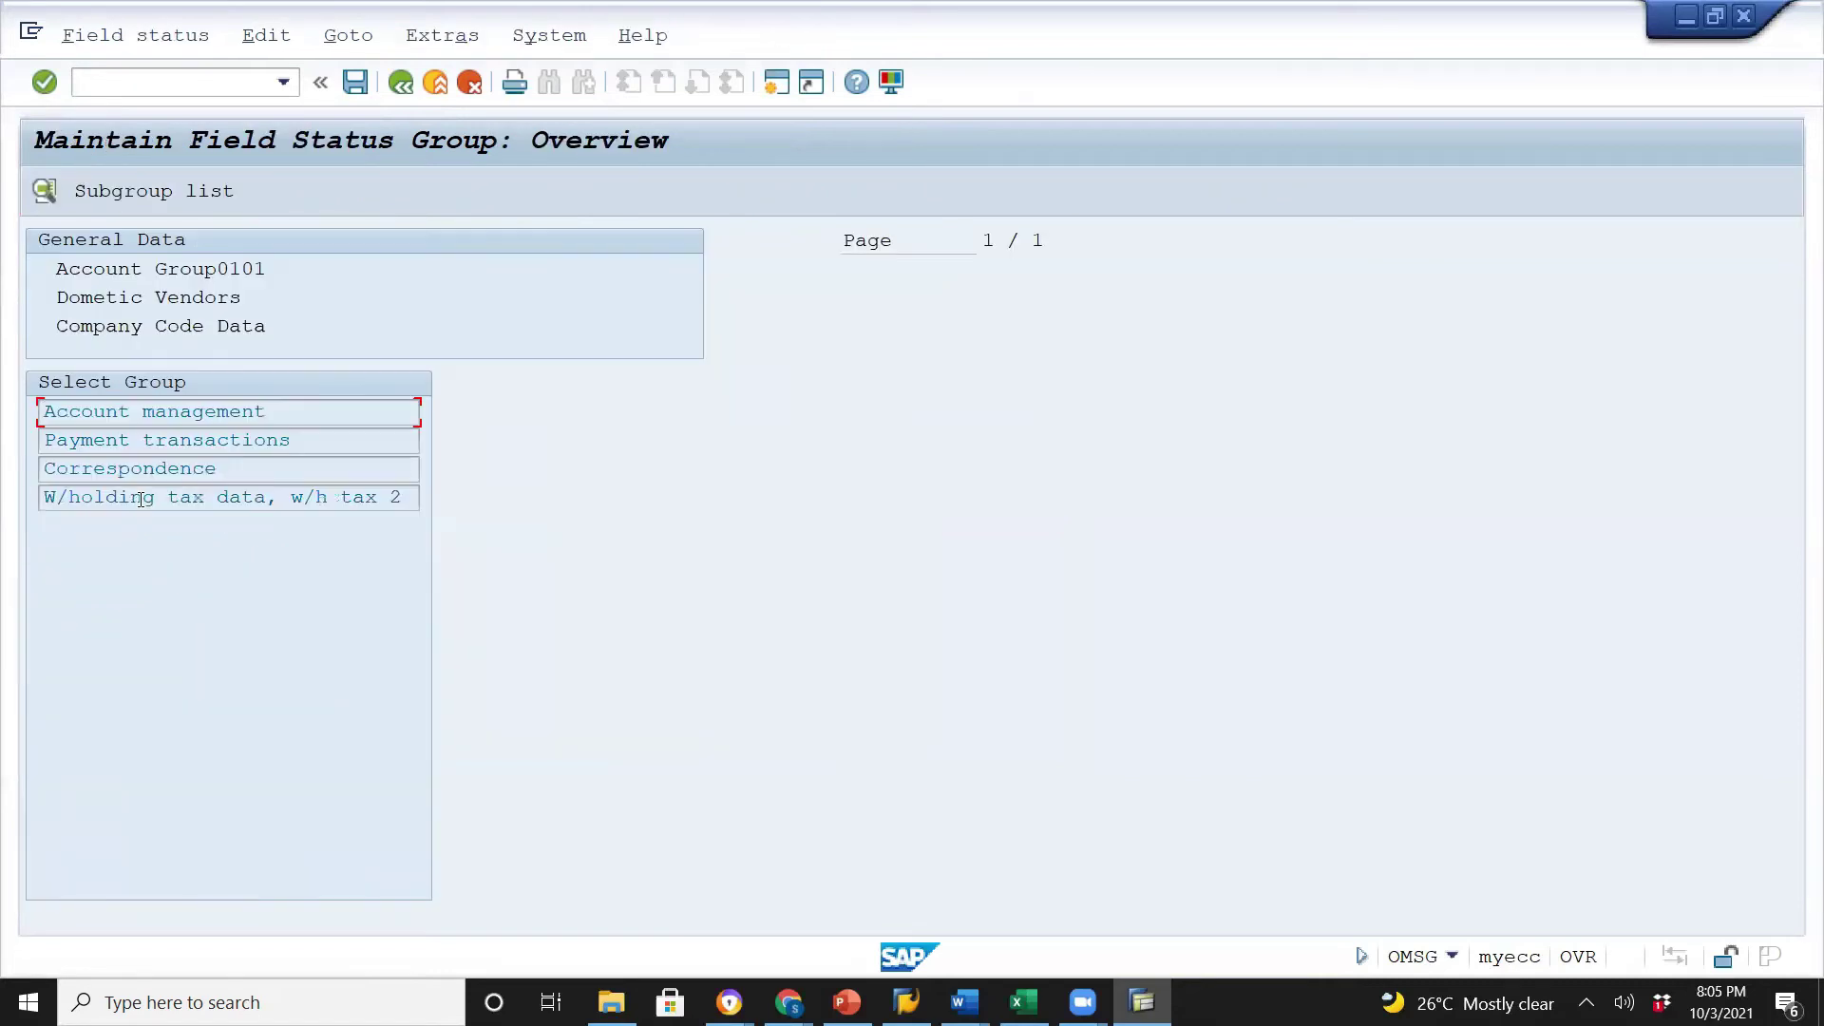
pyautogui.doubleClick(234, 441)
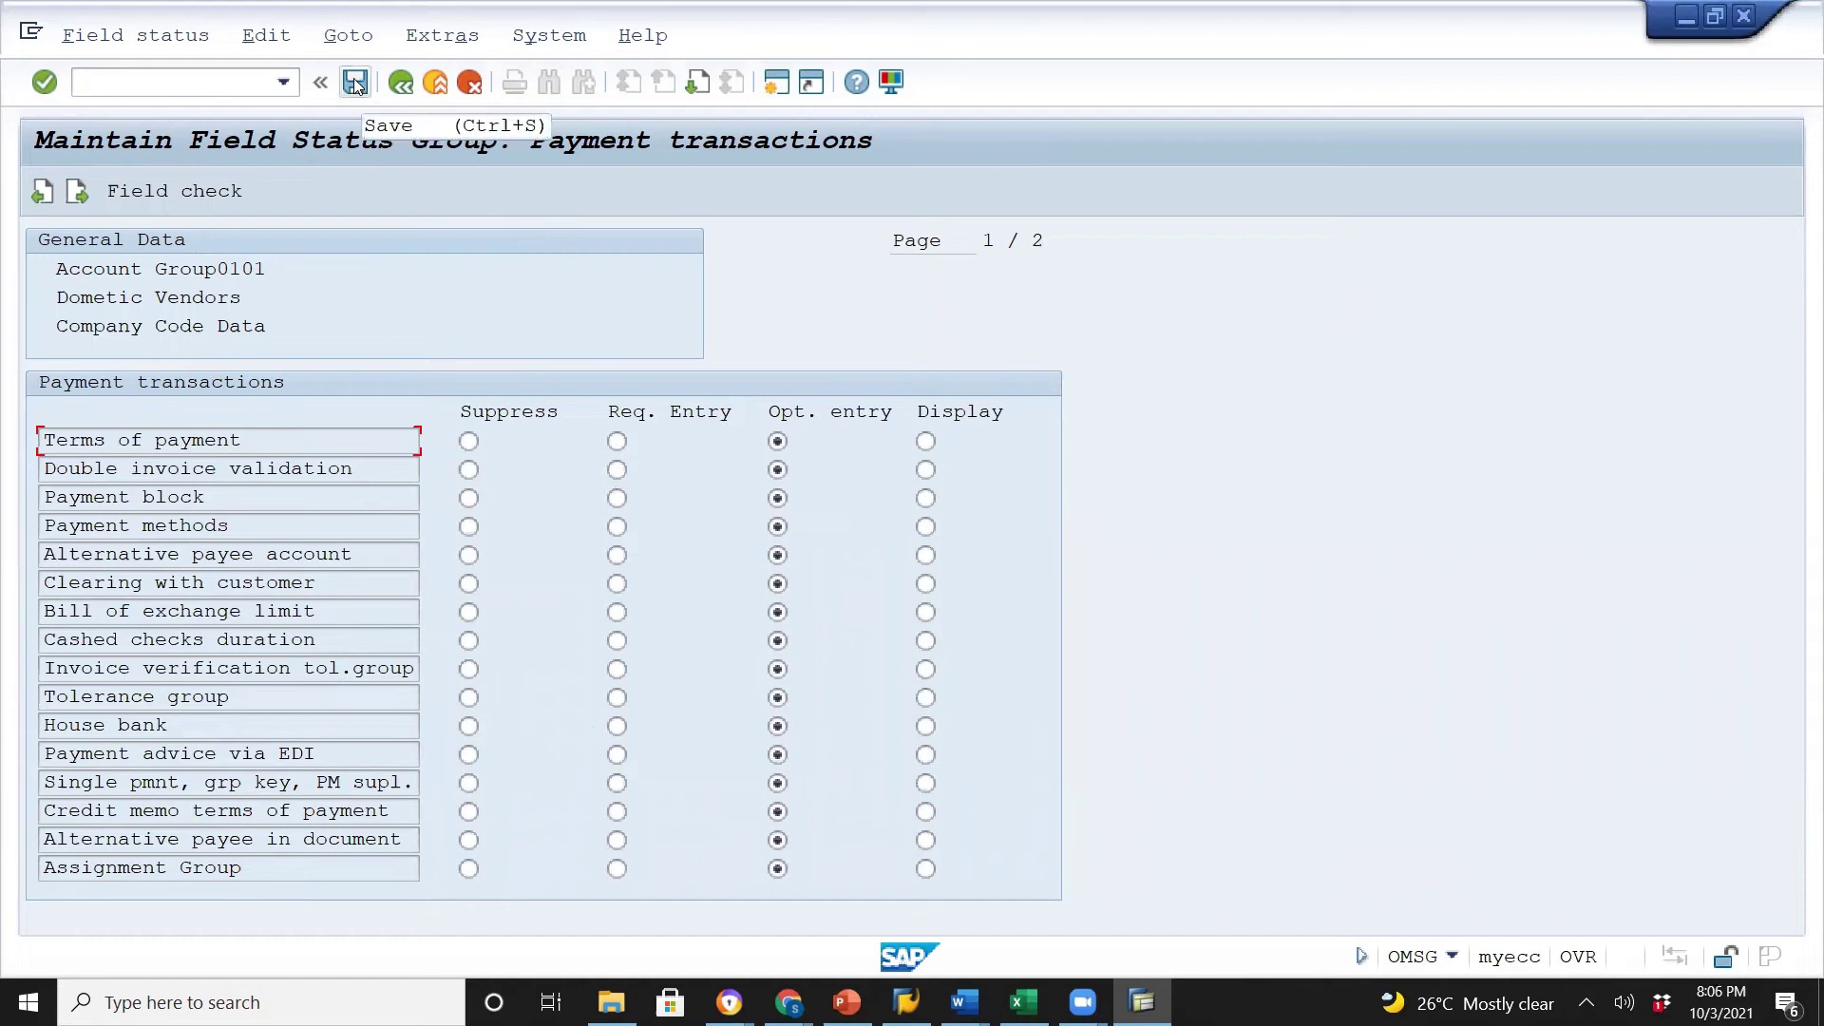
pyautogui.click(401, 83)
pyautogui.click(403, 84)
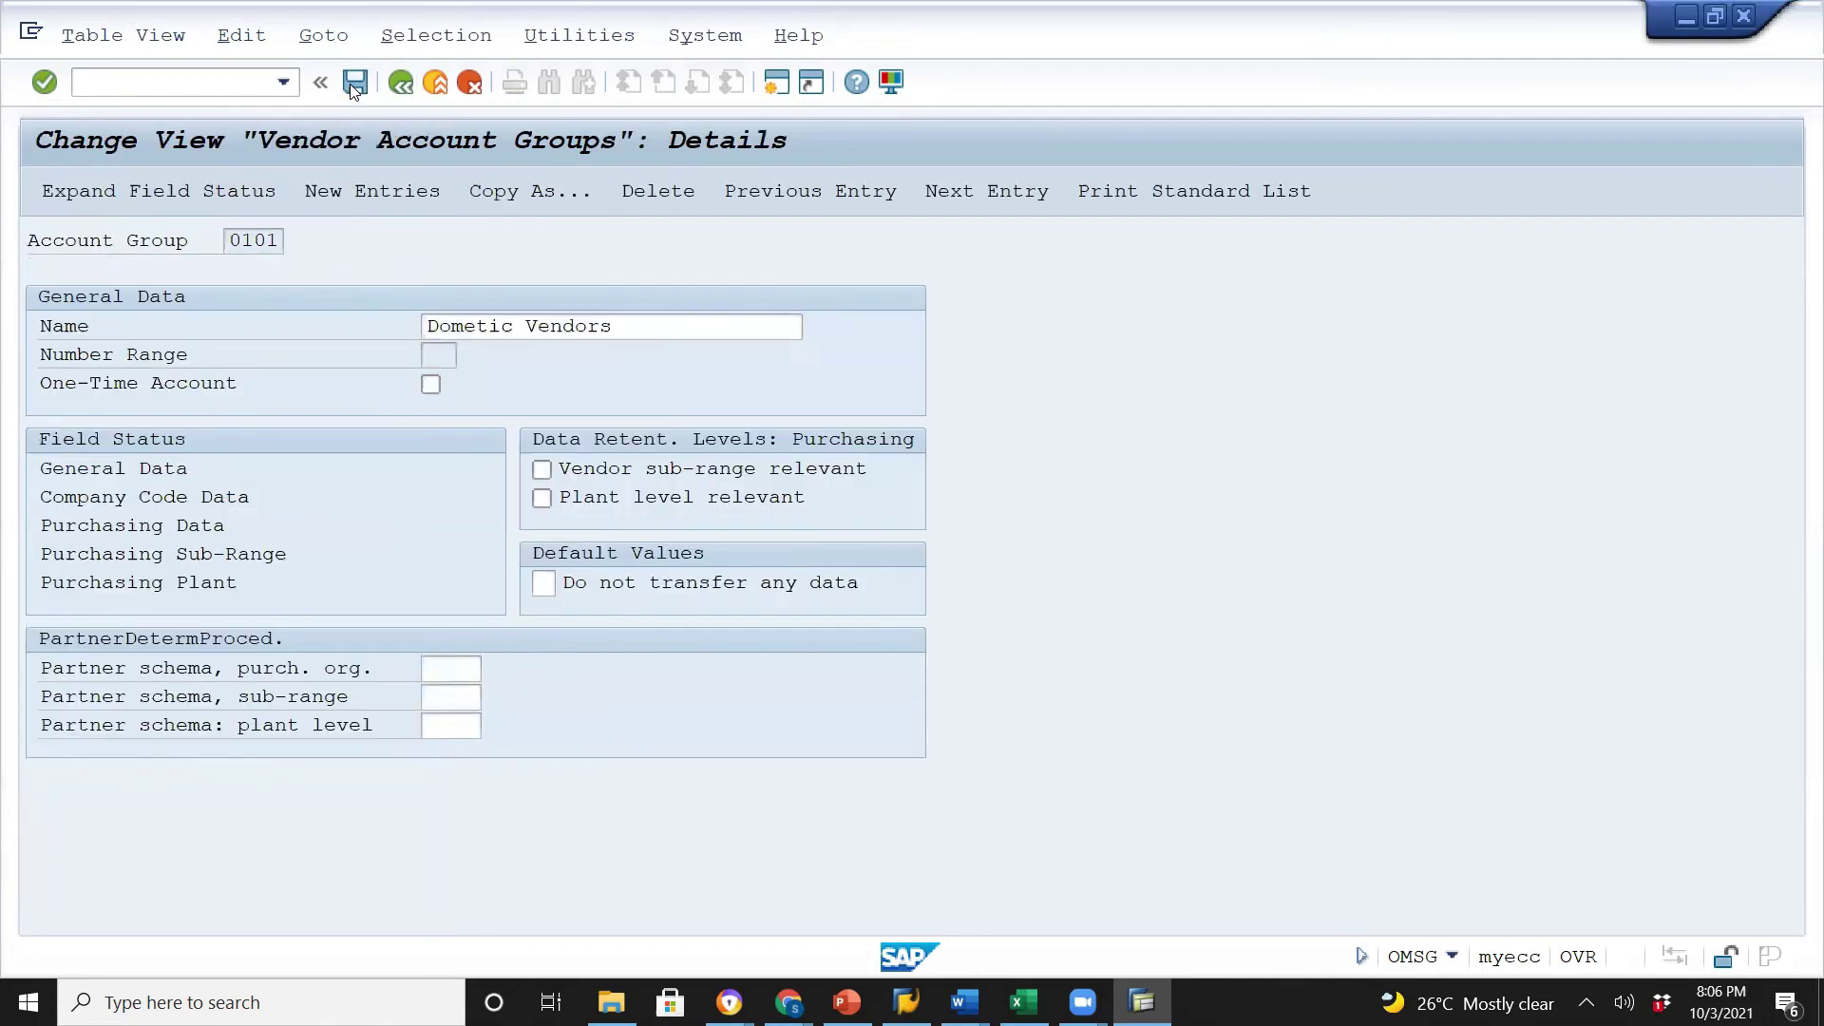
pyautogui.click(354, 83)
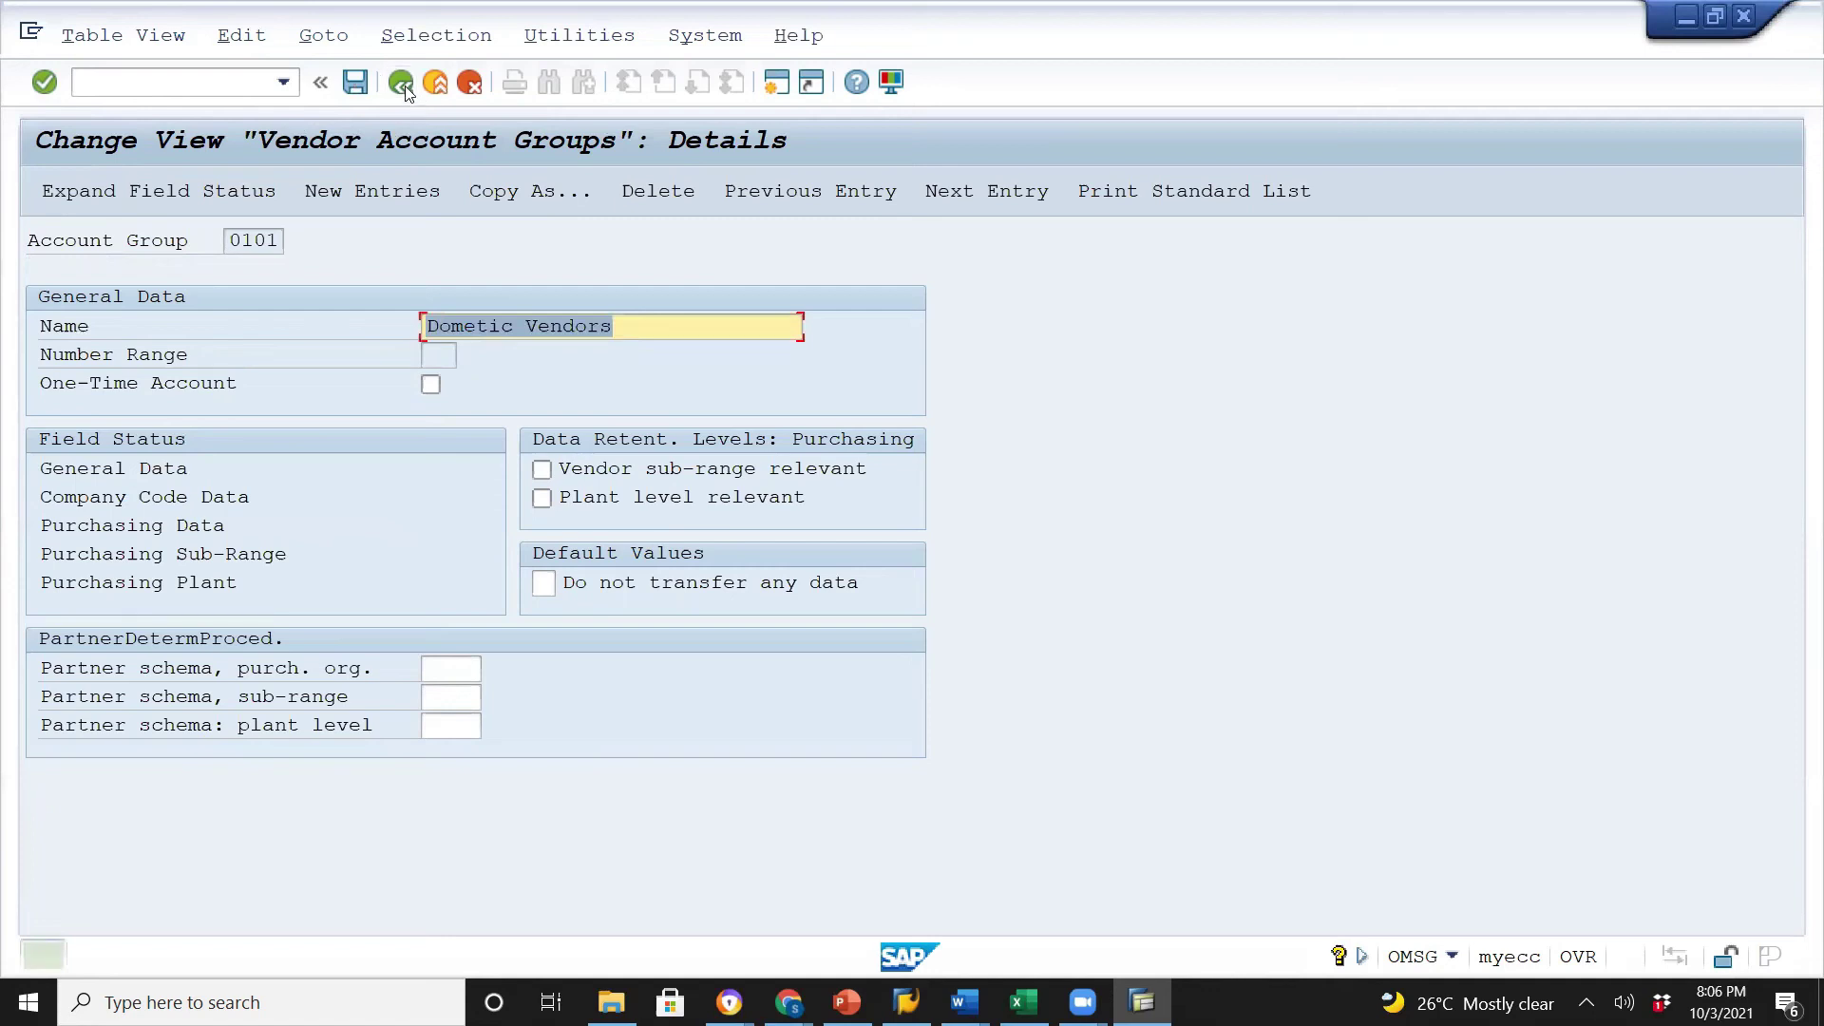
pyautogui.click(401, 84)
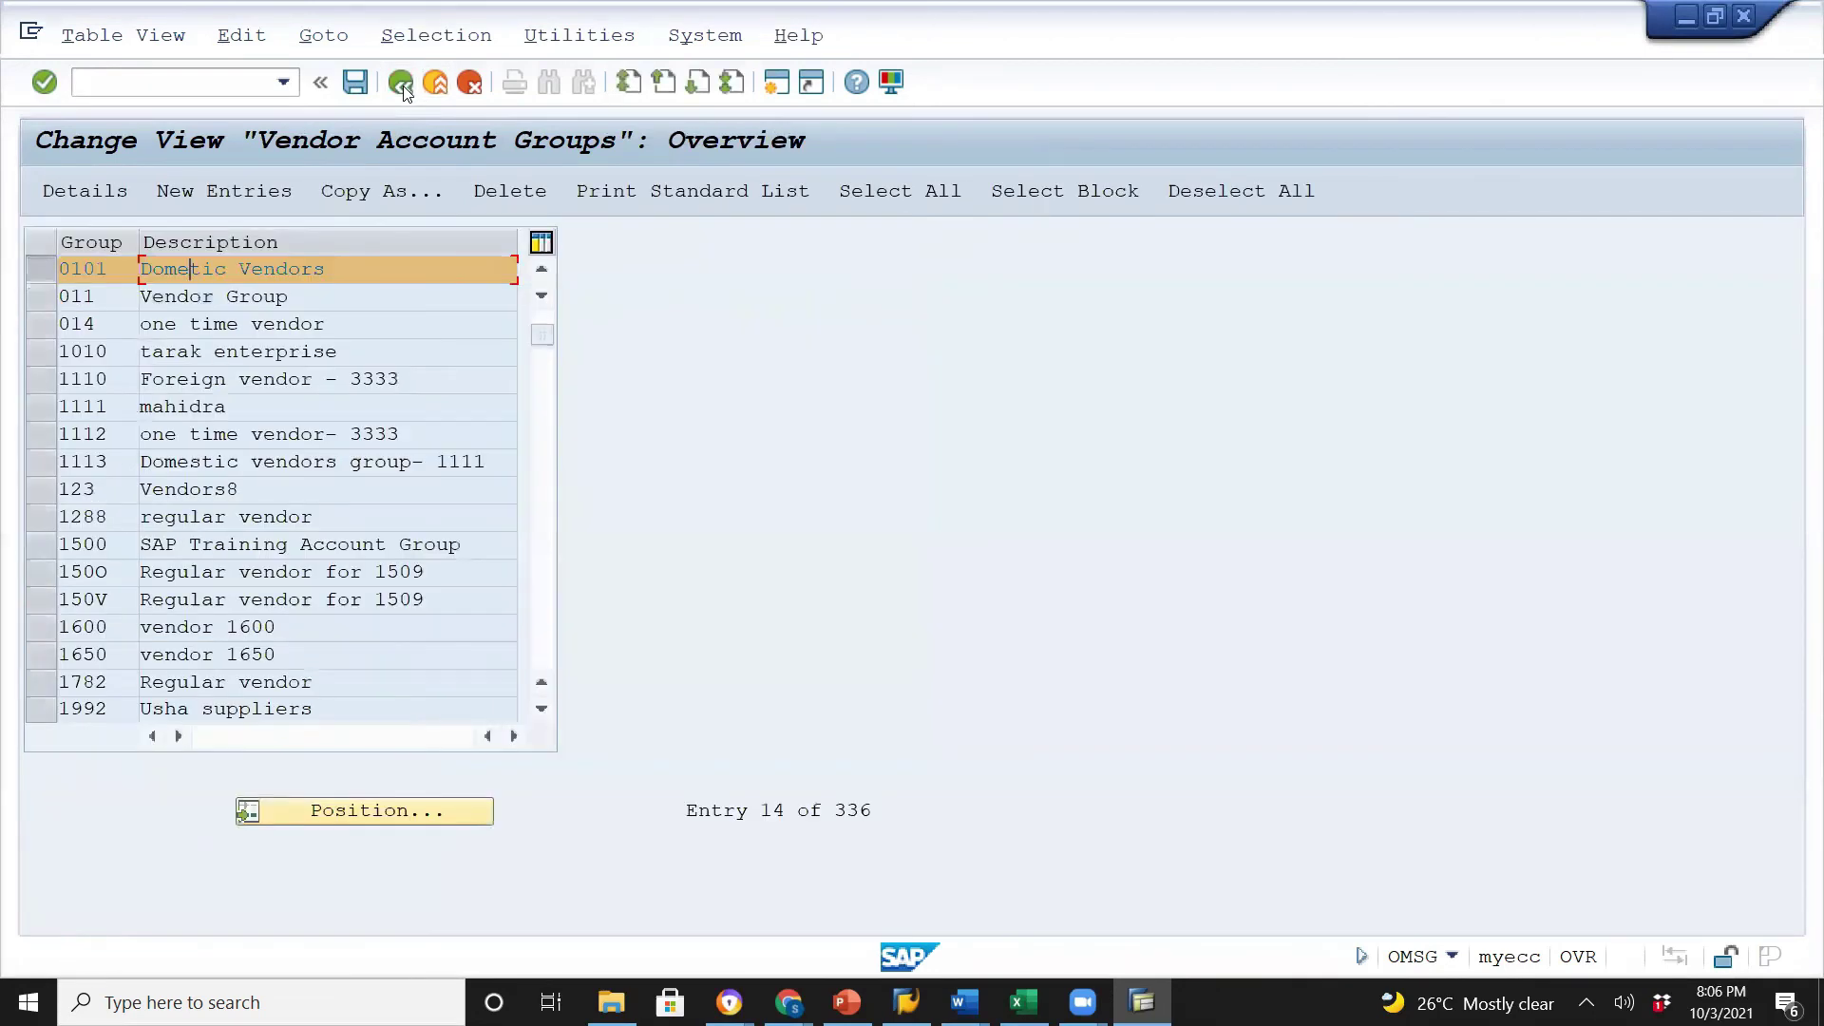
# Open the vendor number range intervals from the customizing structure and copy the upper limit of interval 07.
pyautogui.click(401, 83)
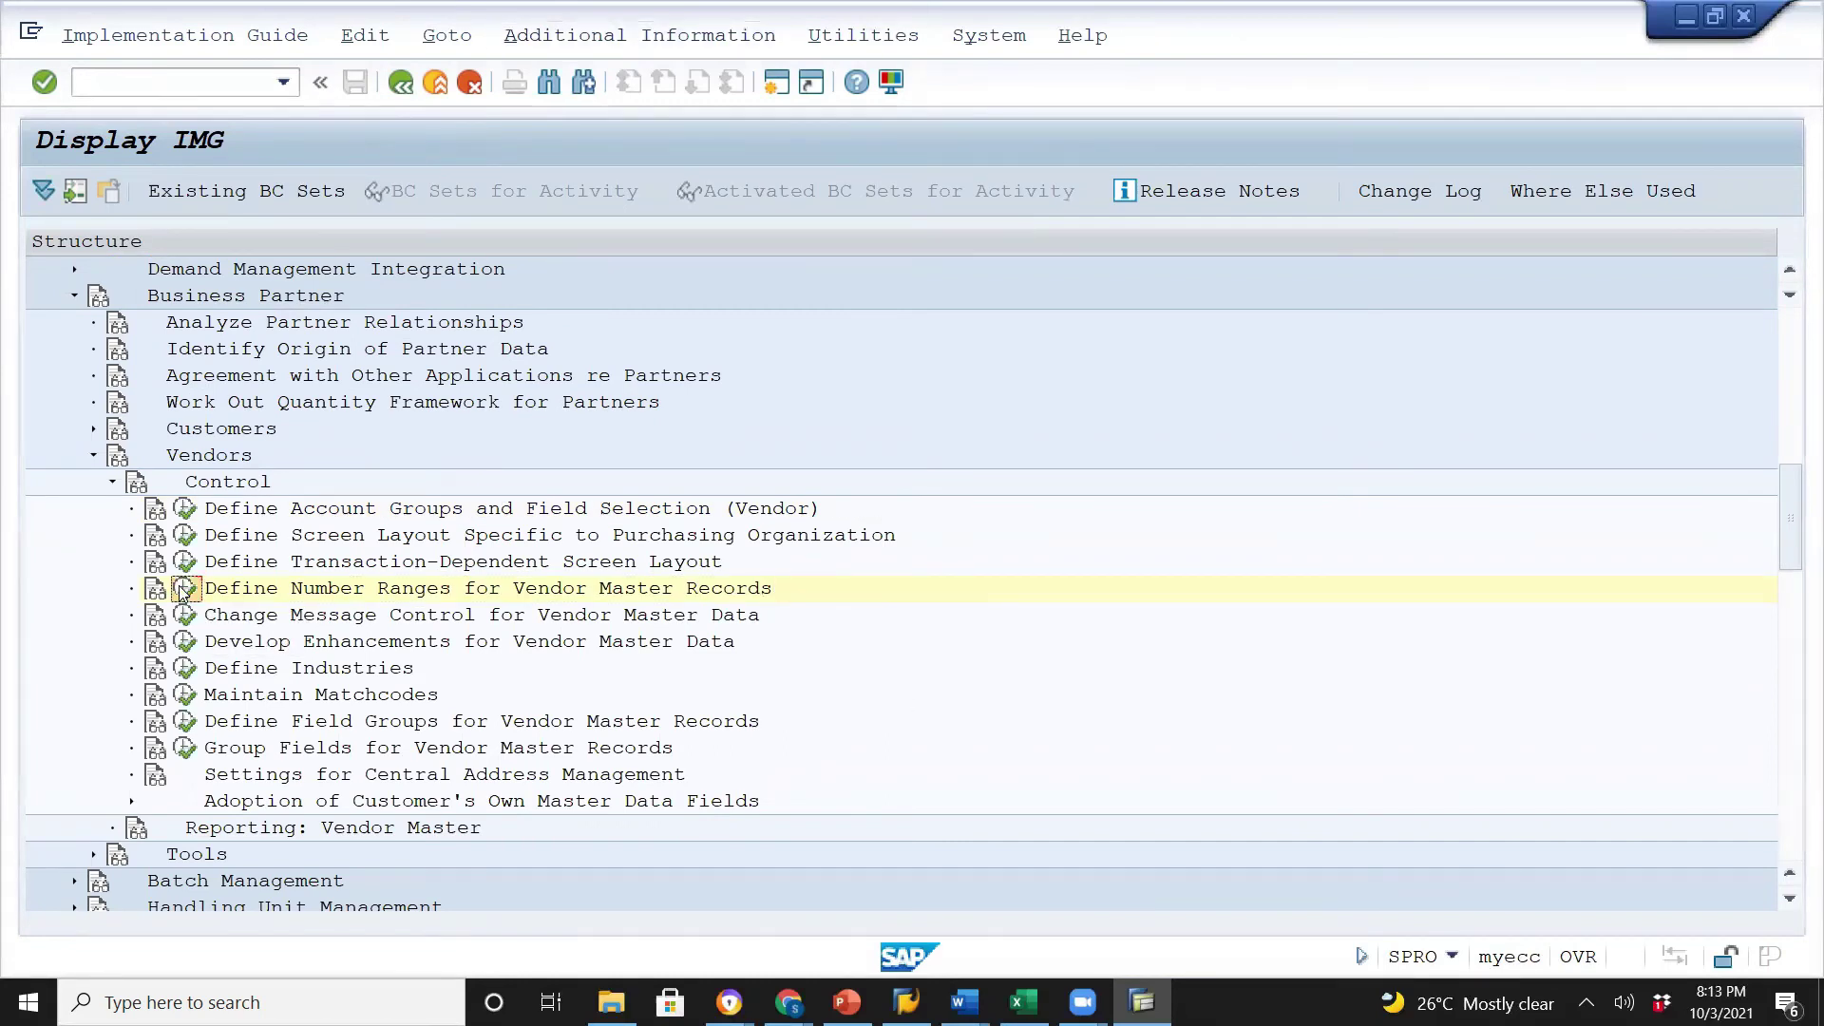
pyautogui.click(184, 589)
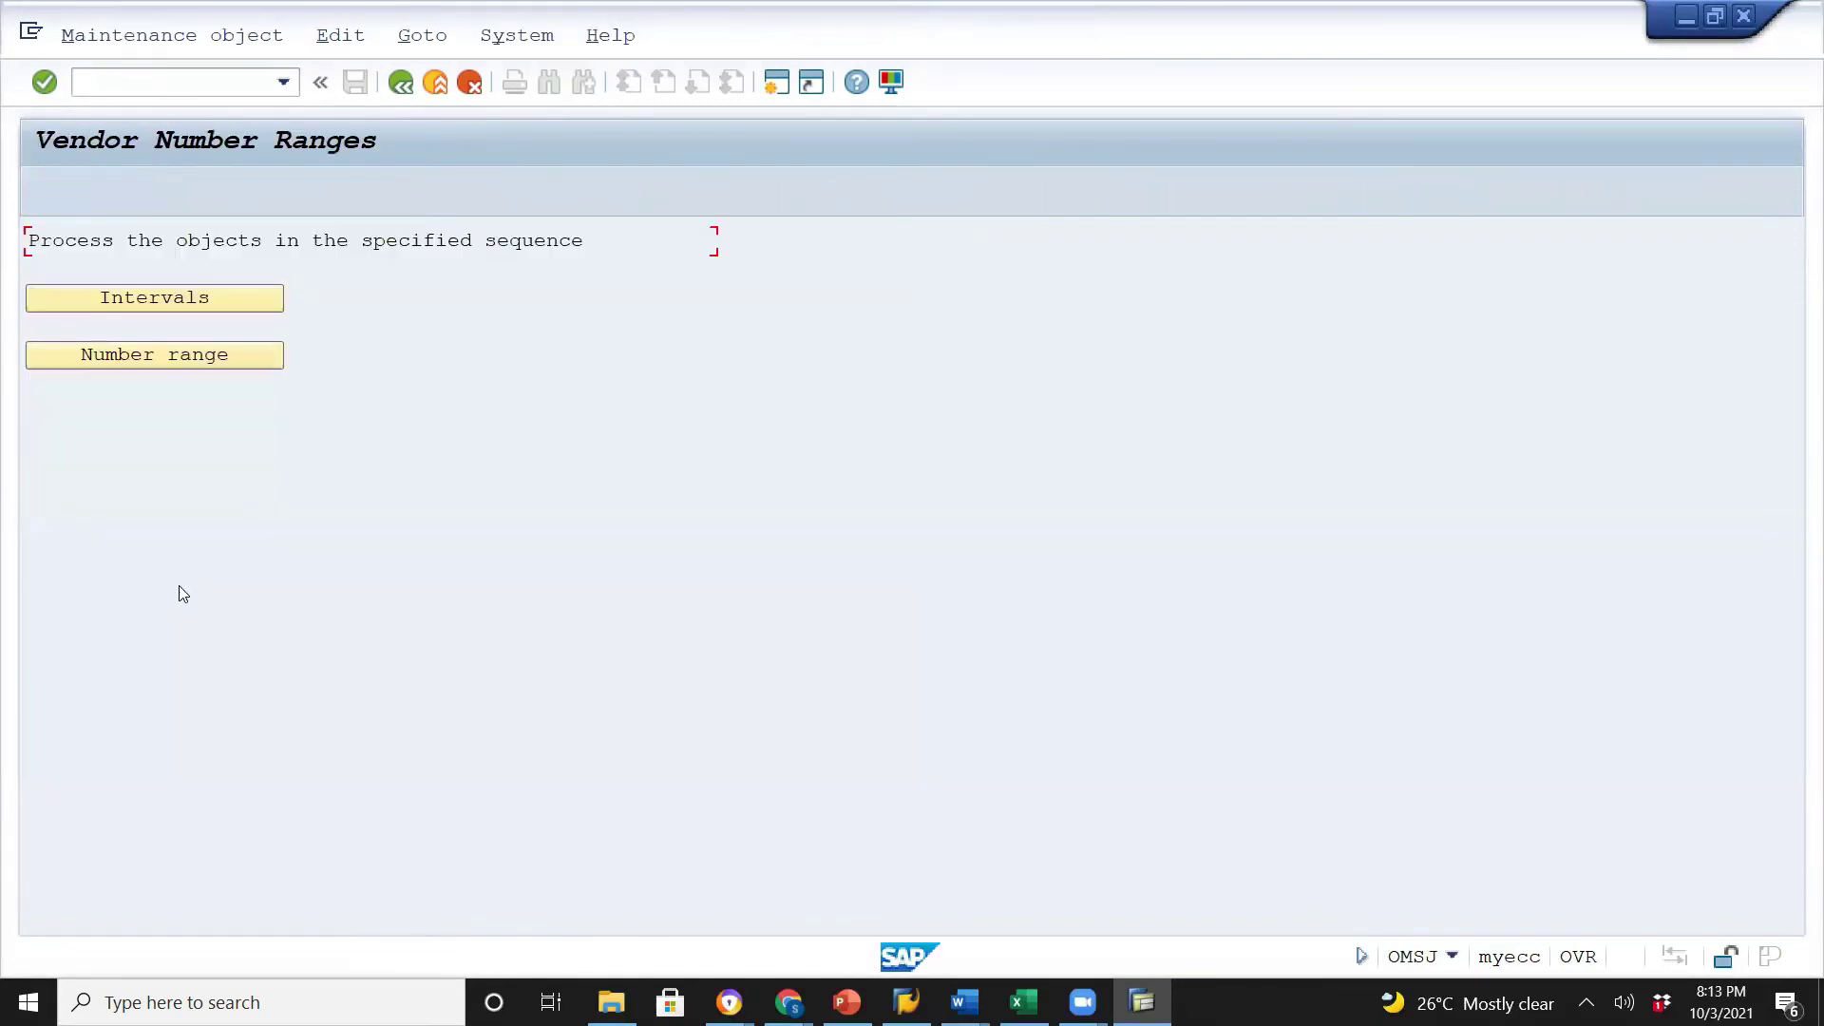
pyautogui.click(233, 302)
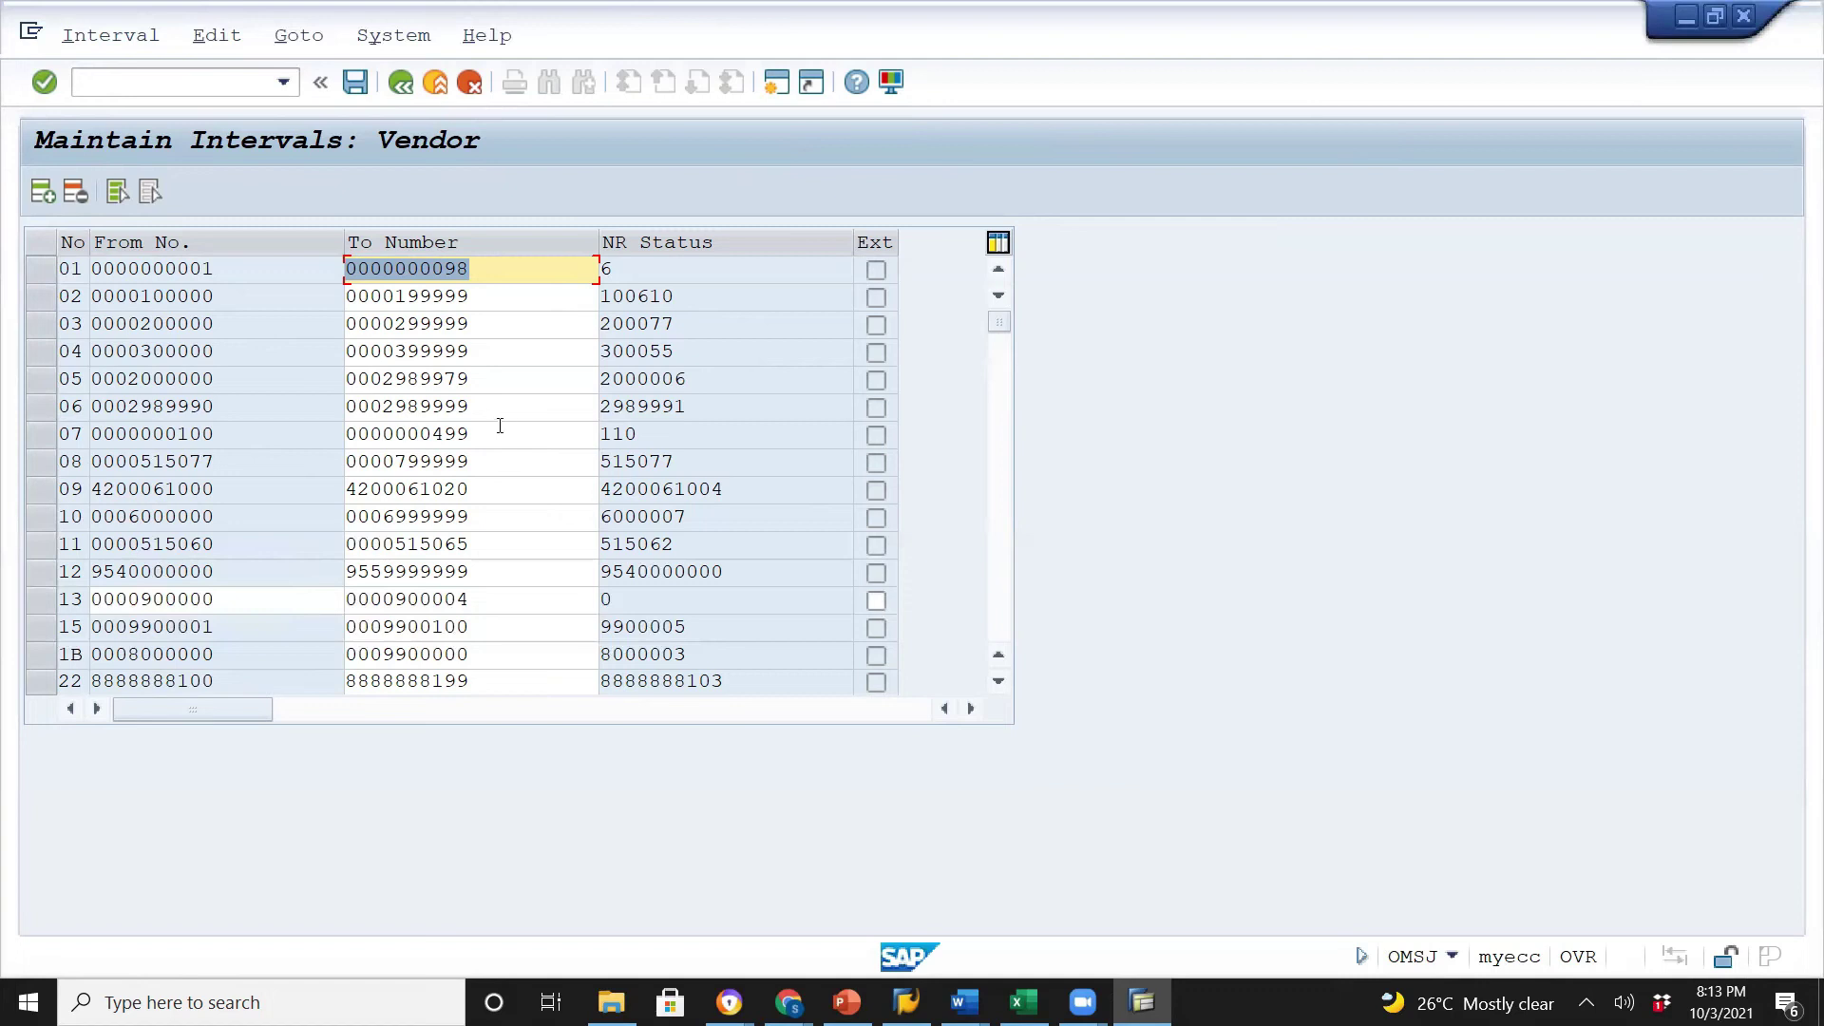
pyautogui.moveTo(480, 433); pyautogui.dragTo(346, 429)
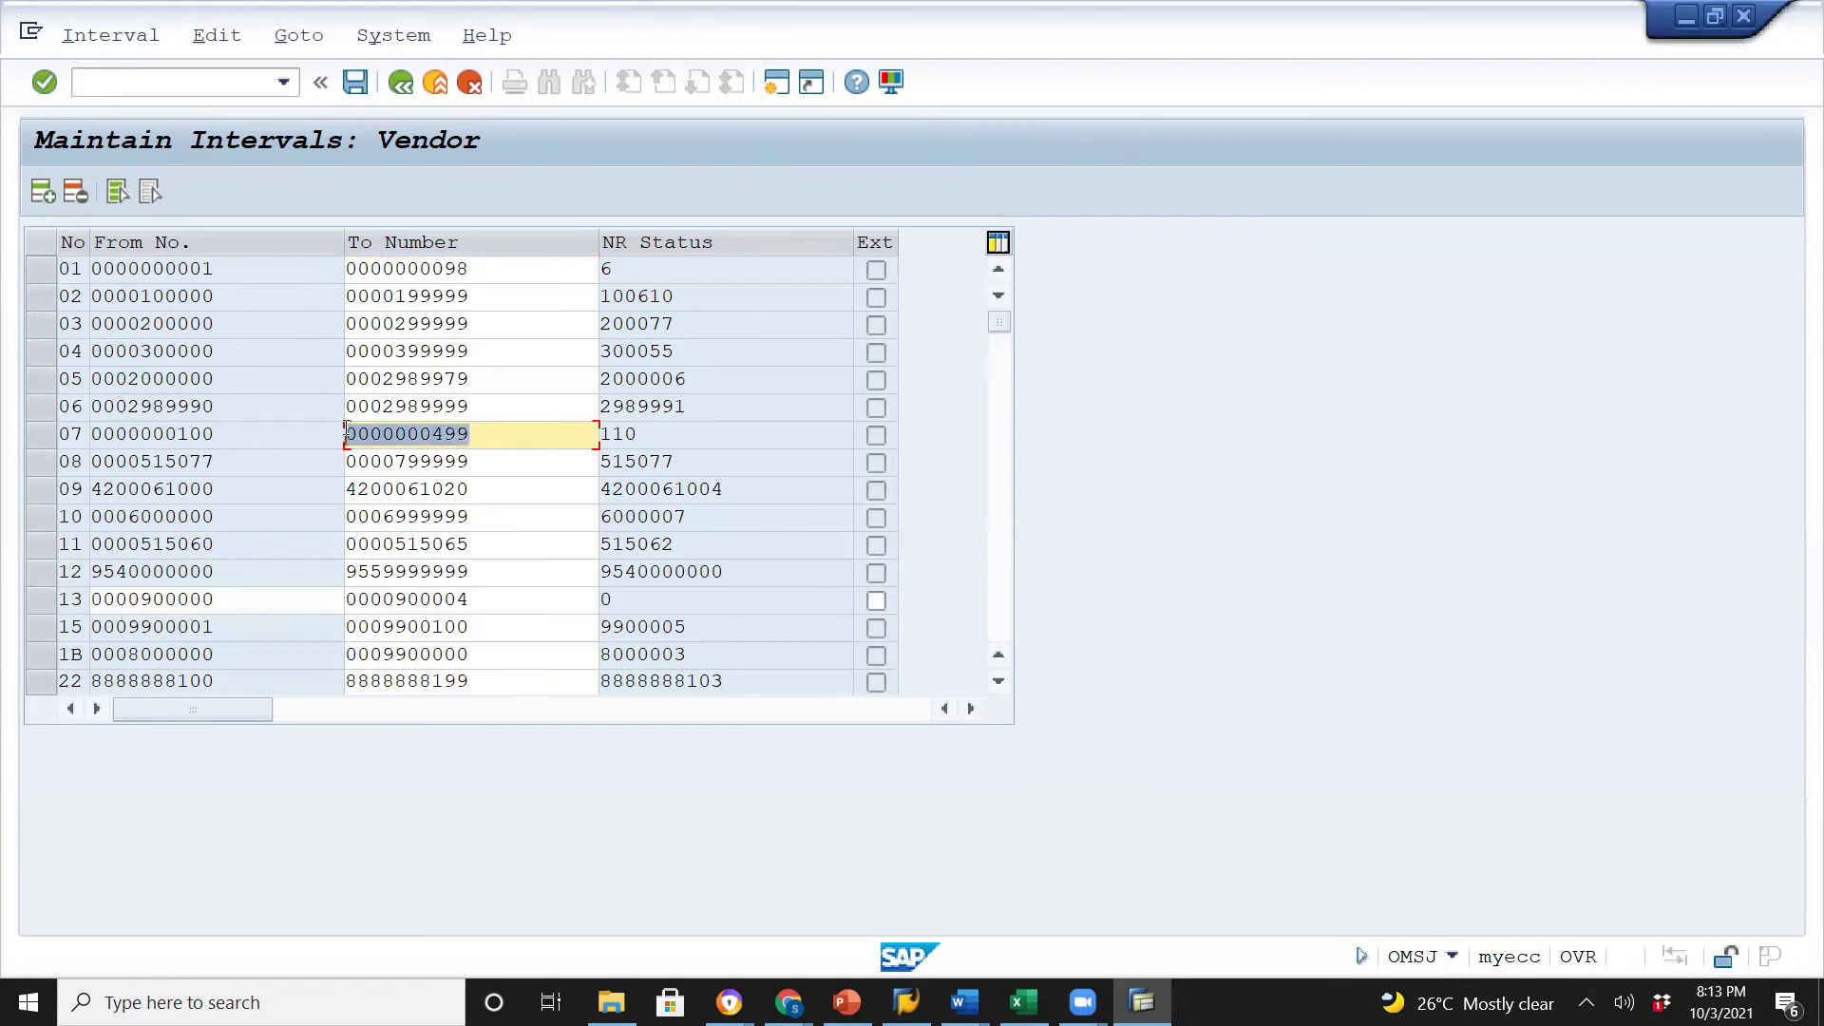
pyautogui.click(344, 427)
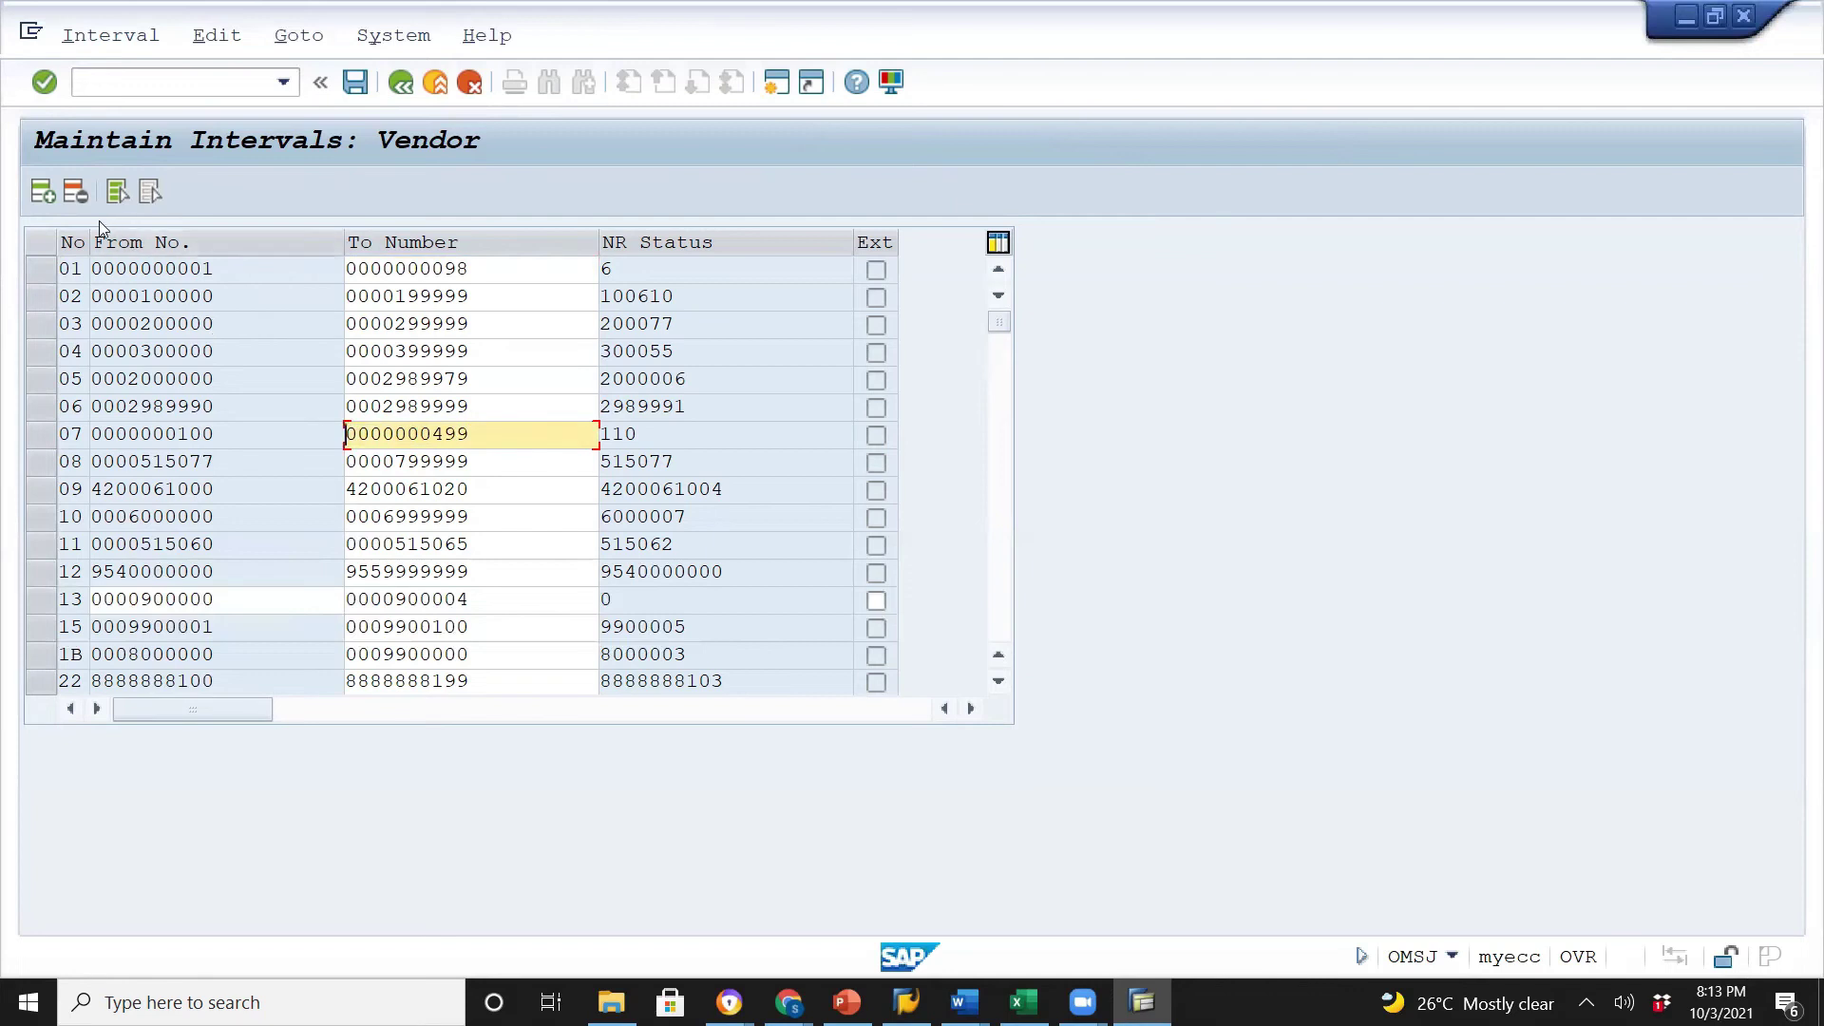
pyautogui.click(42, 192)
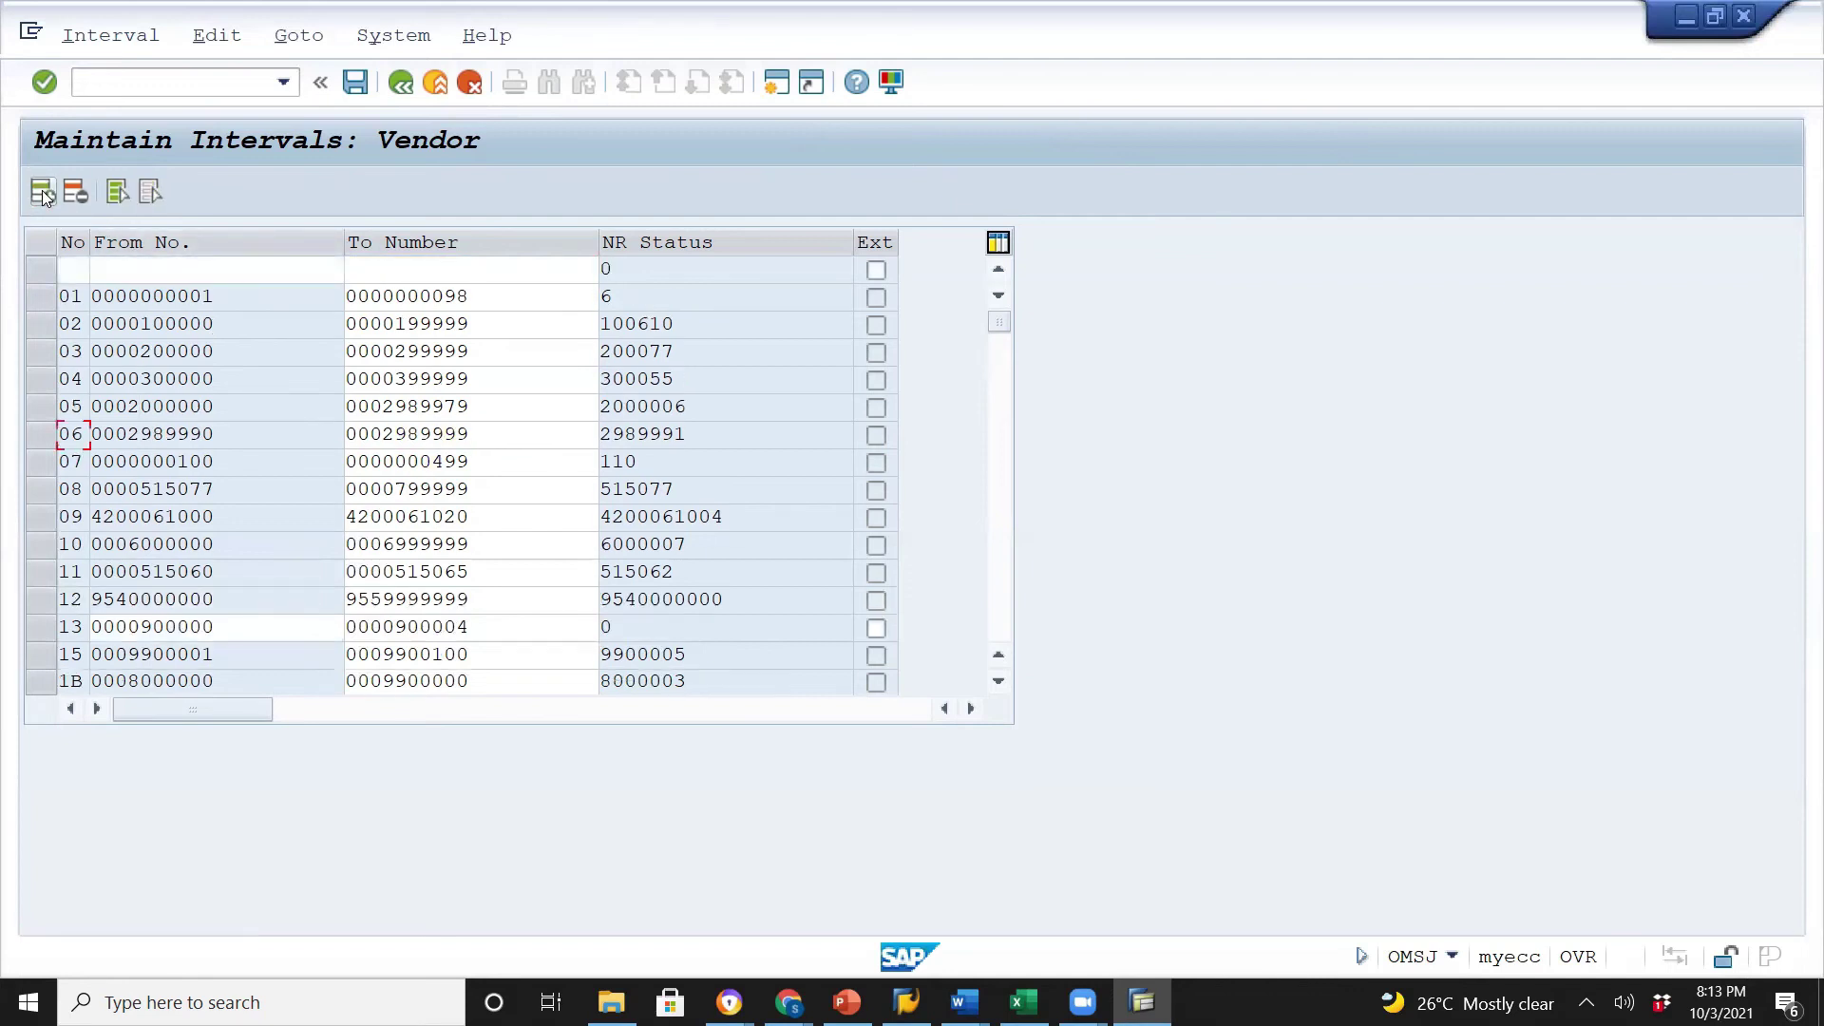
pyautogui.click(78, 269)
pyautogui.write('16')
pyautogui.click(247, 263)
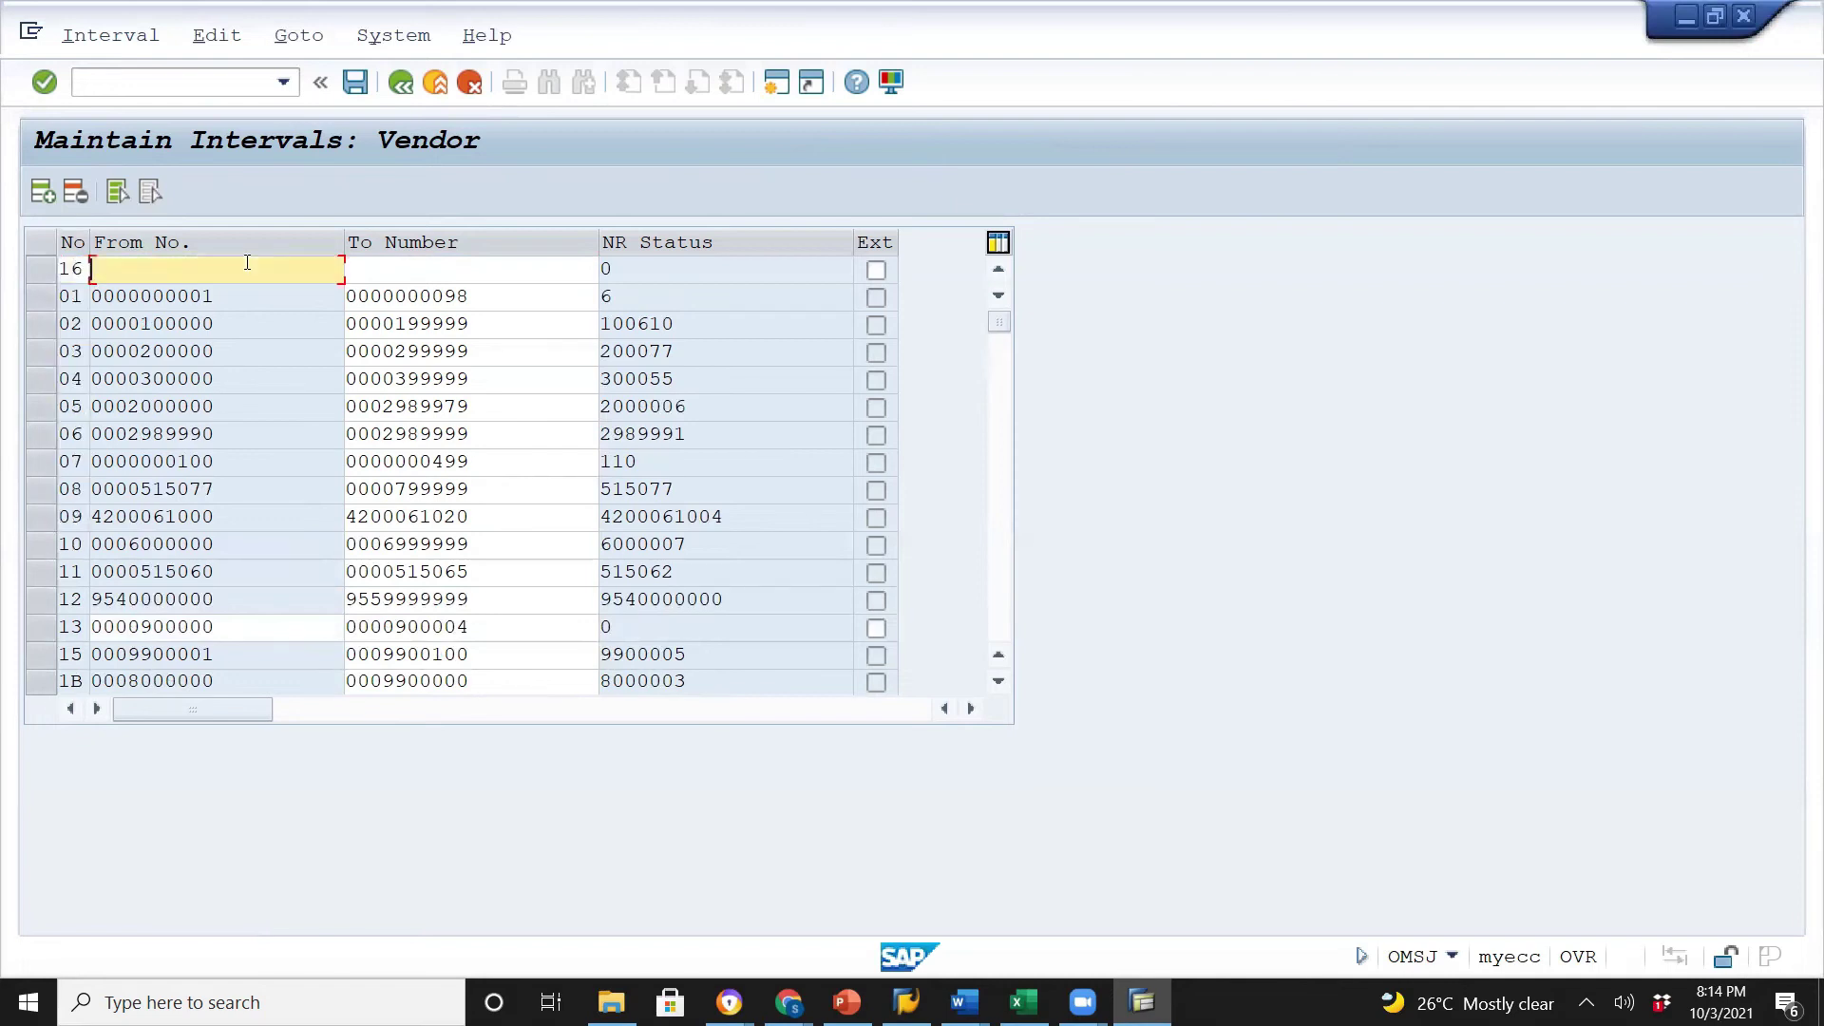
pyautogui.write('0000000499')
pyautogui.press('BackSpace')
pyautogui.press('BackSpace')
pyautogui.press('BackSpace')
pyautogui.write('500')
pyautogui.click(386, 272)
pyautogui.write('0000000499')
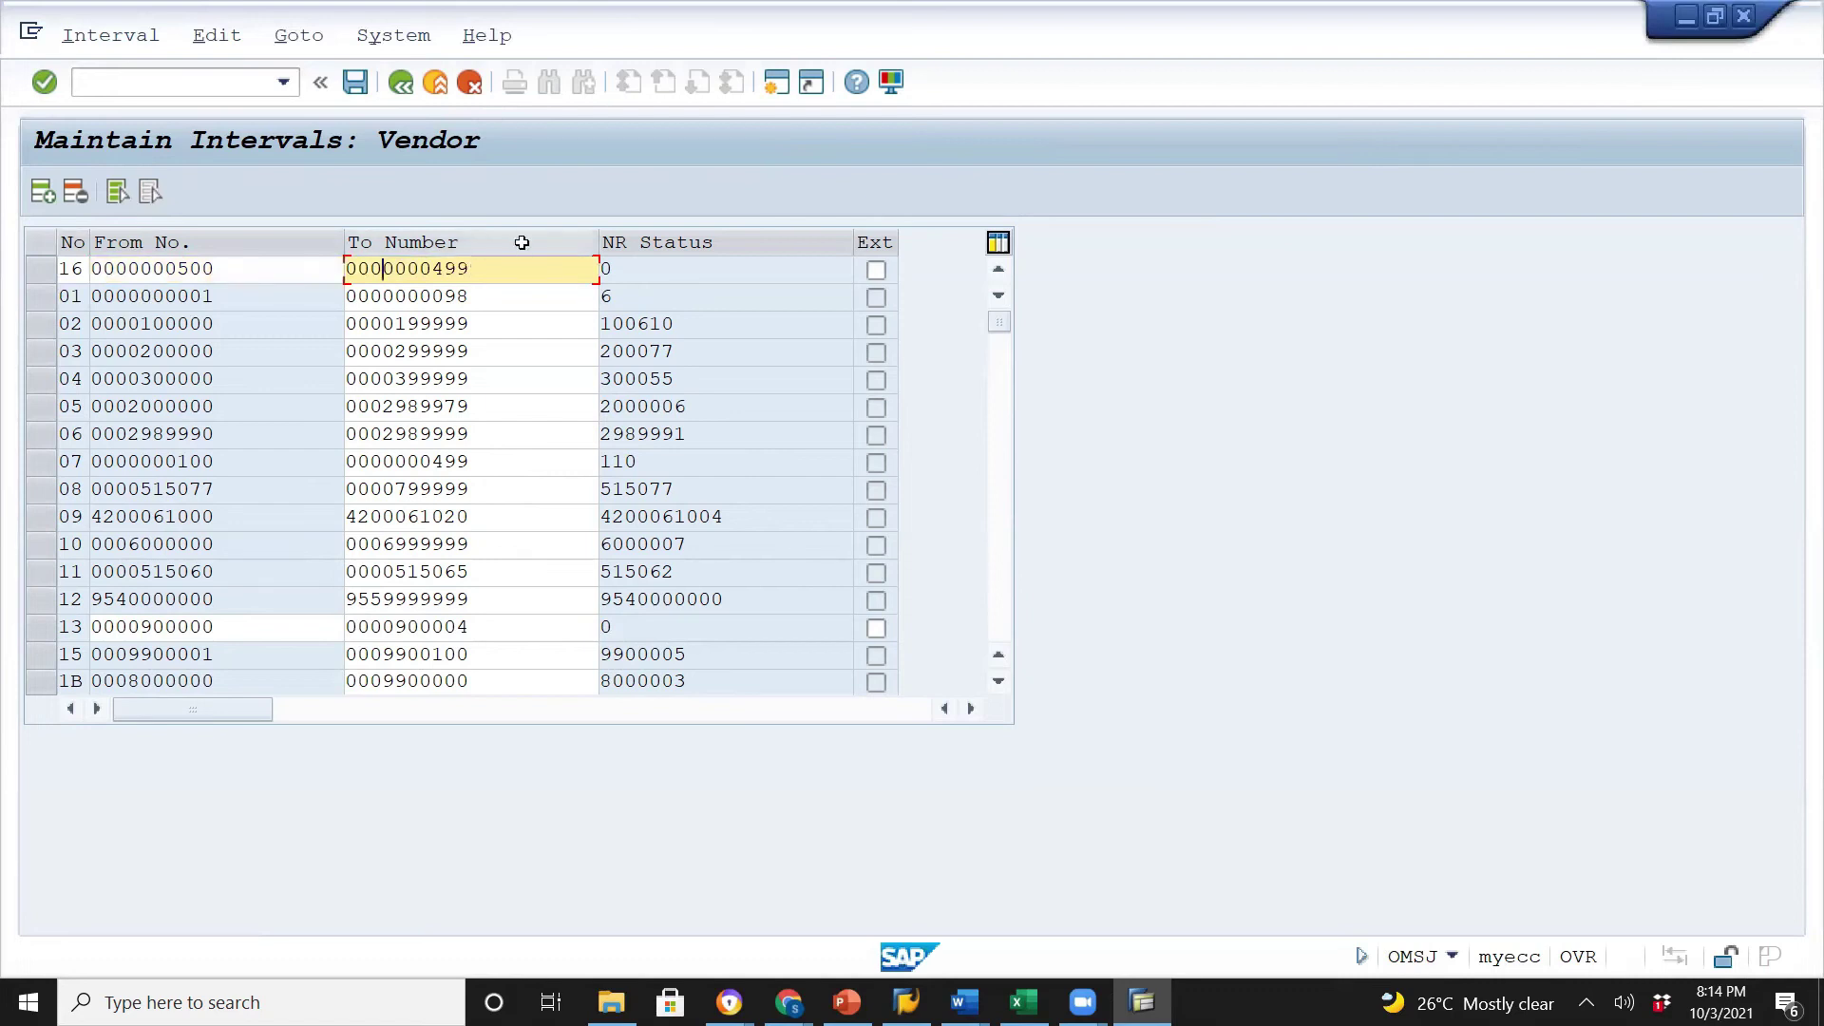
pyautogui.click(445, 270)
pyautogui.press('BackSpace')
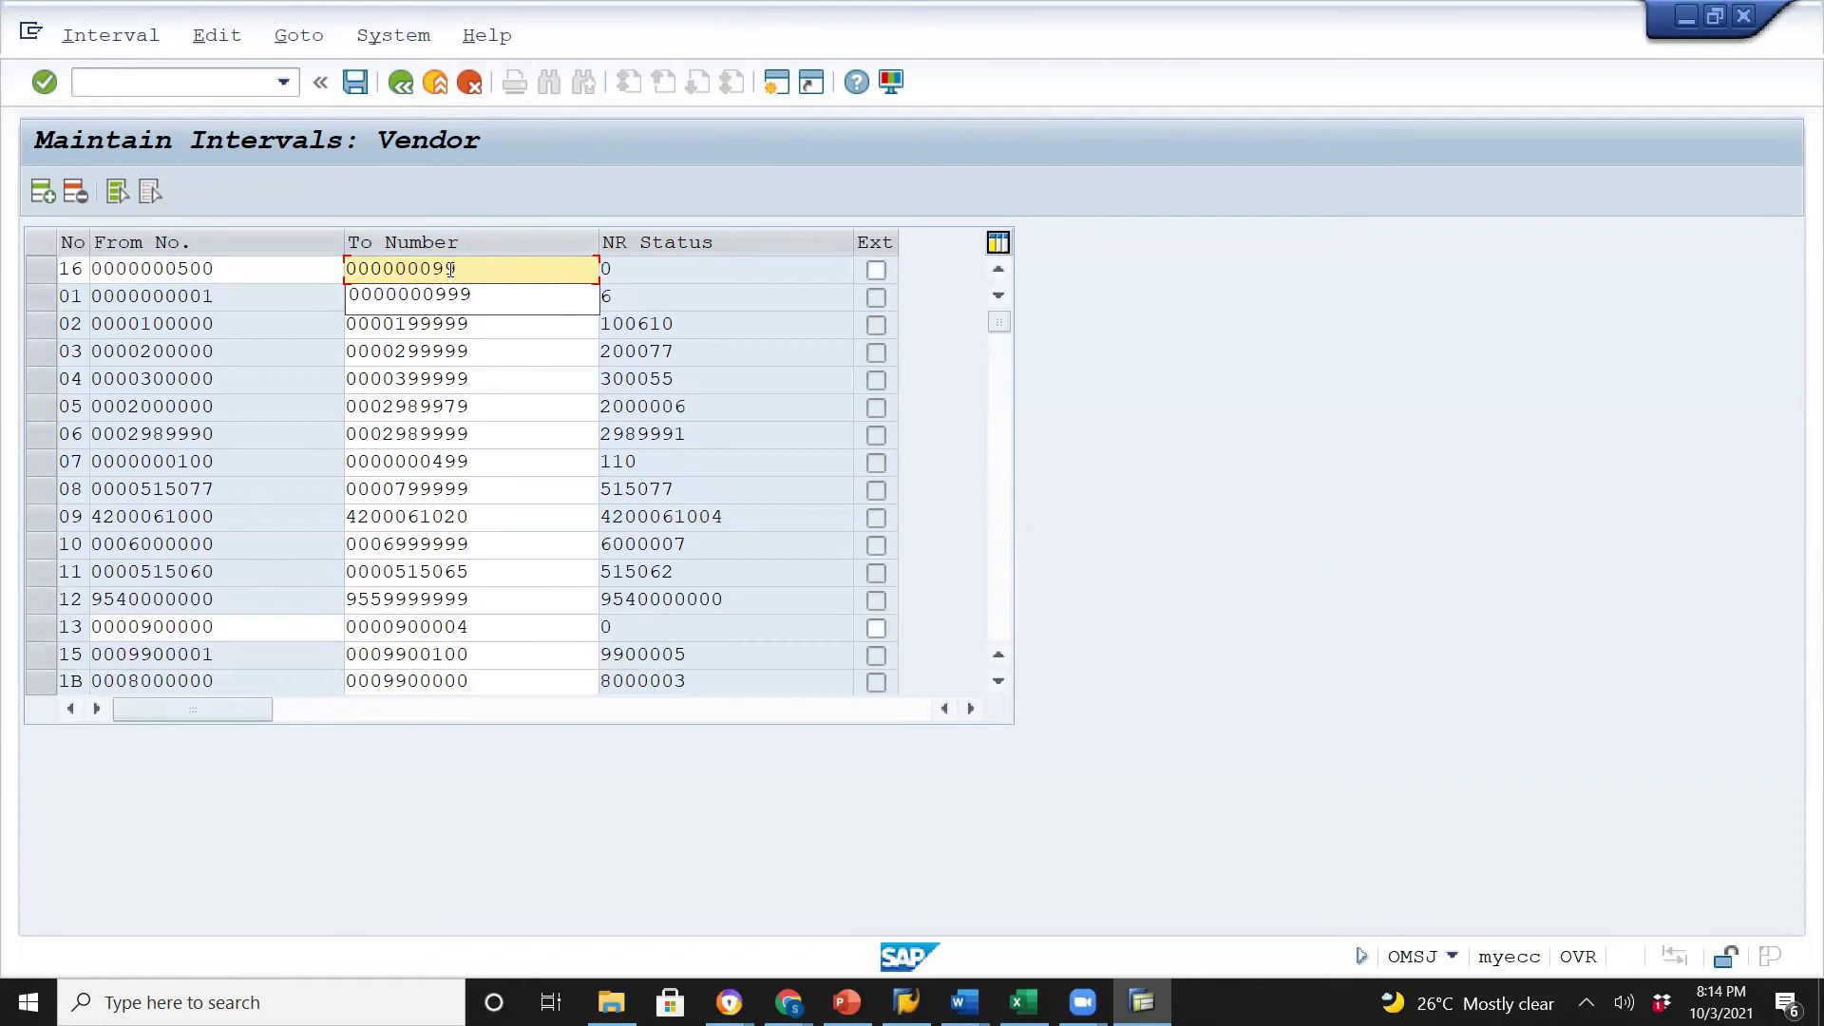
pyautogui.write('5')
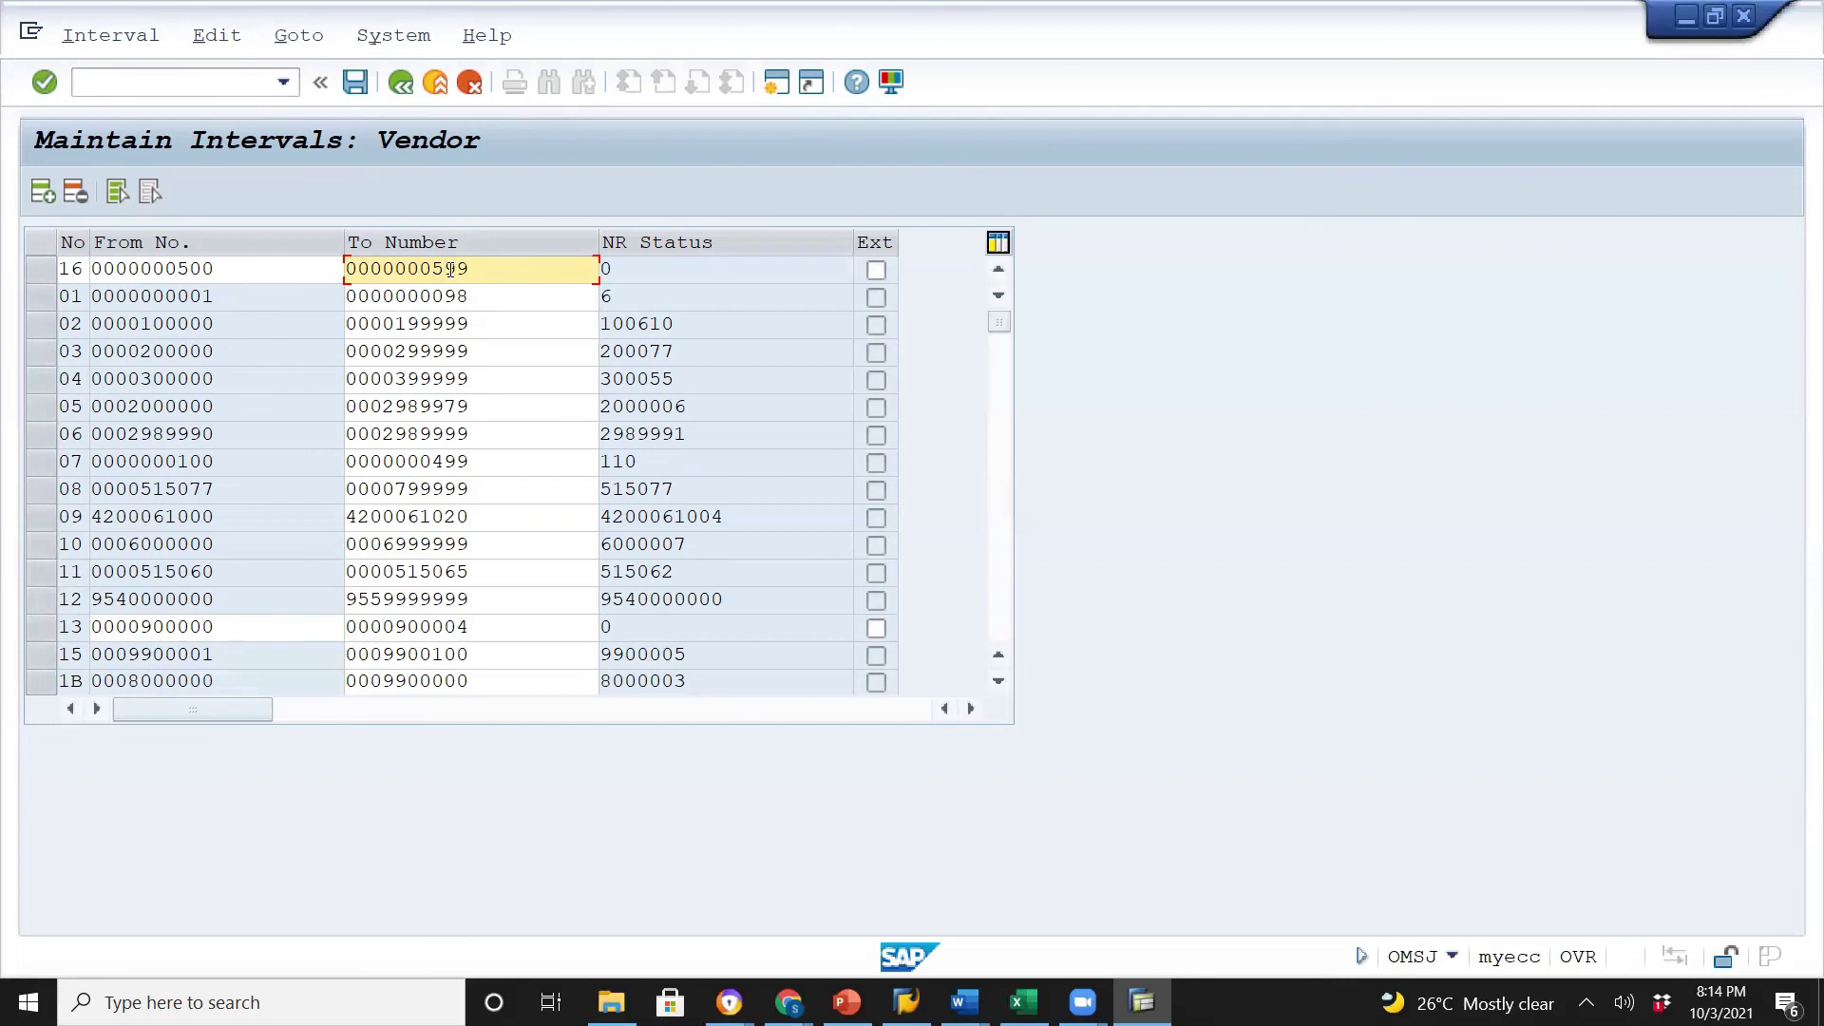
pyautogui.press('BackSpace')
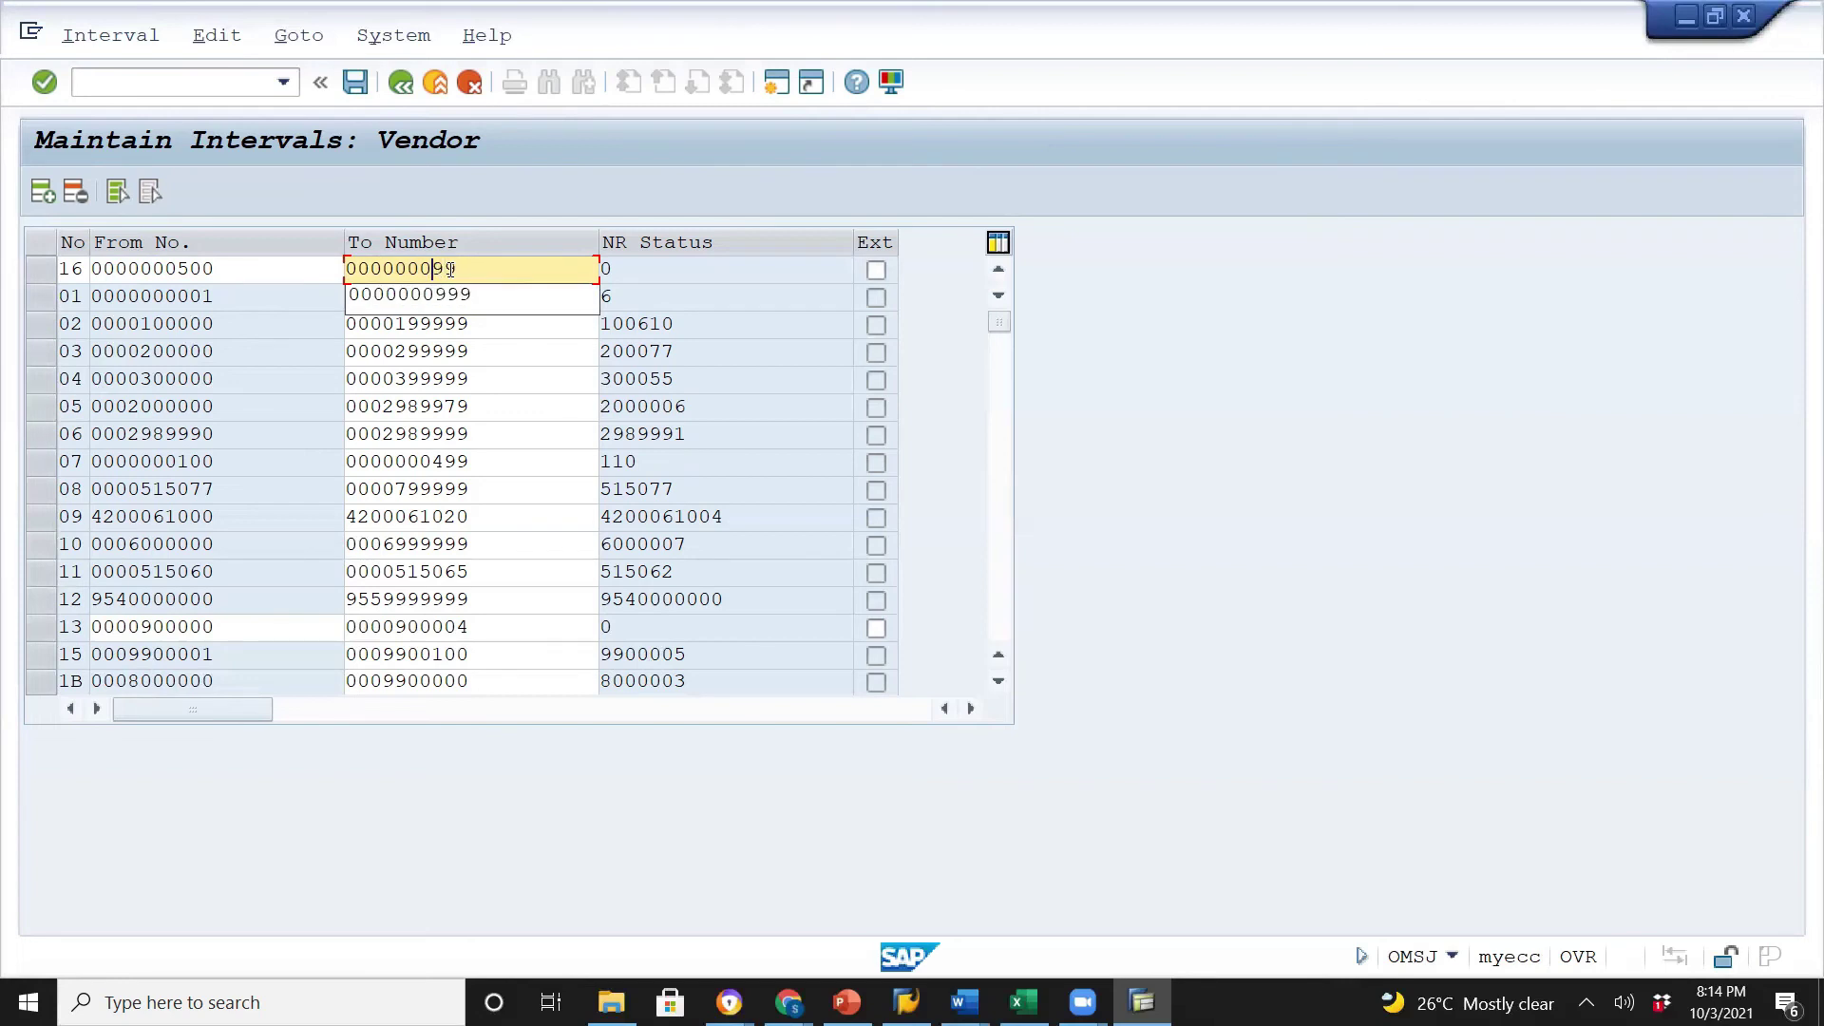
pyautogui.write('6')
pyautogui.press('Return')
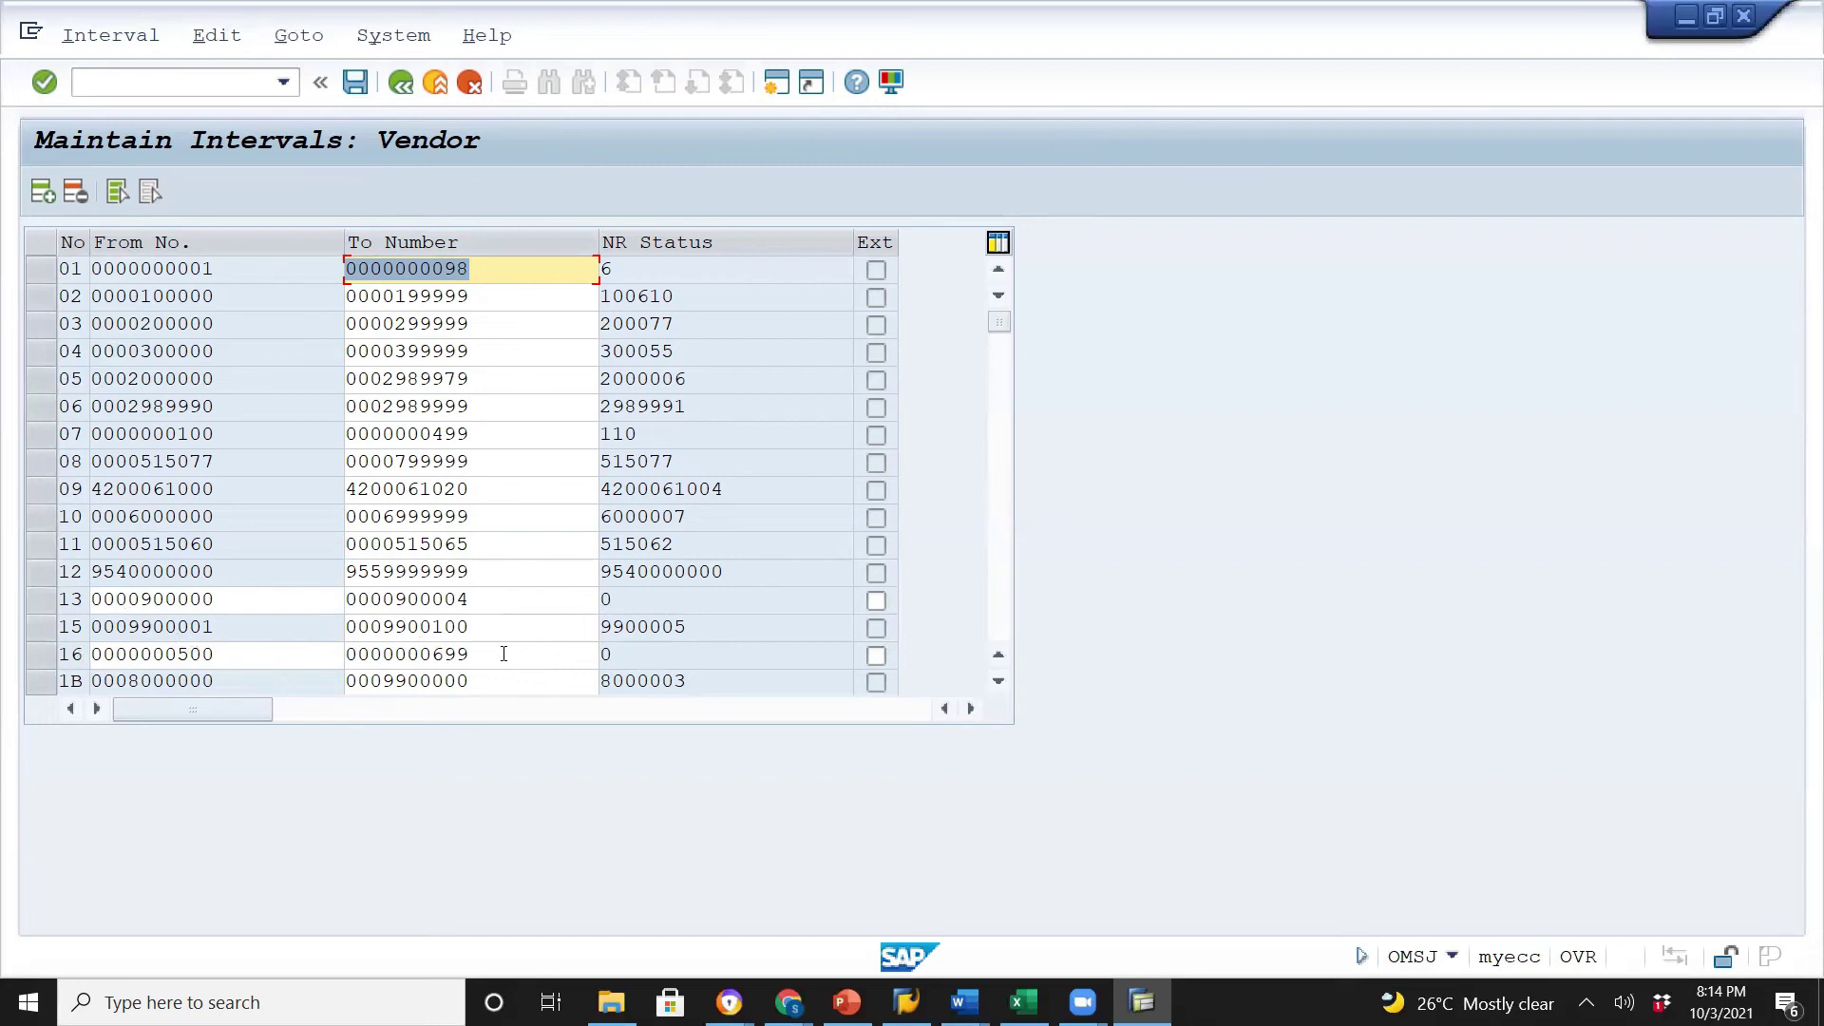
pyautogui.click(354, 84)
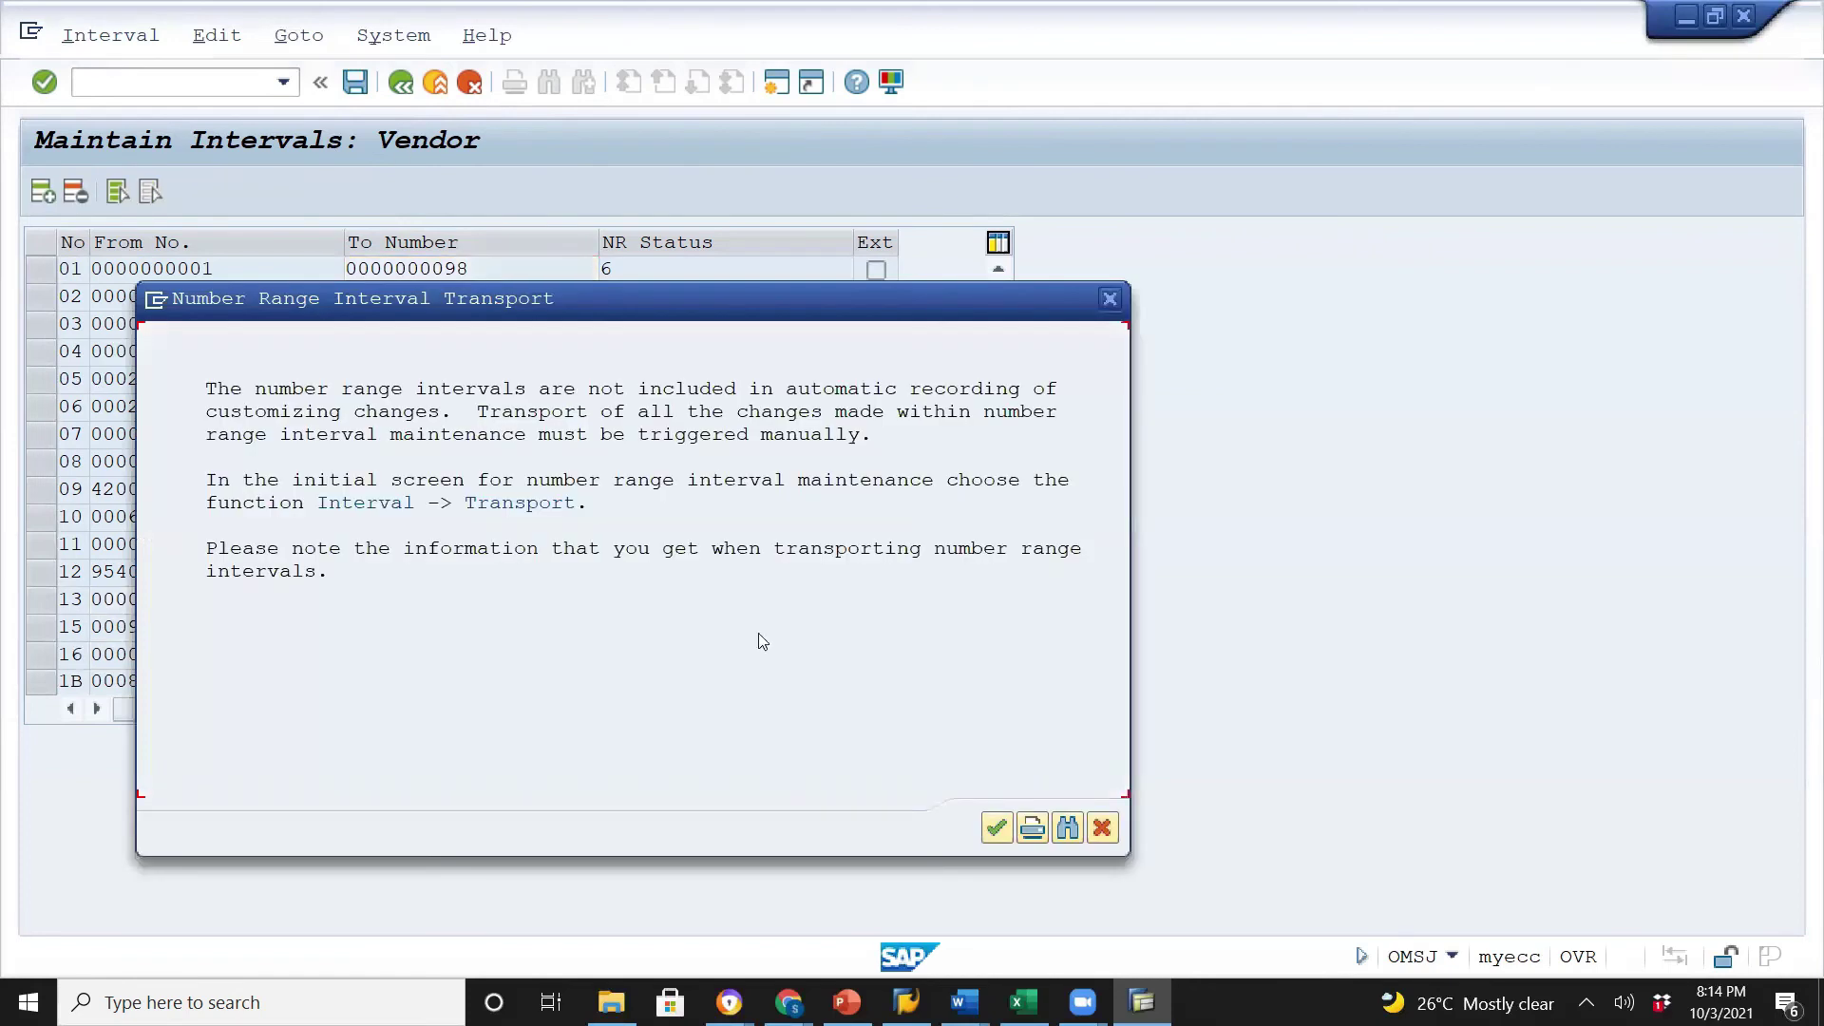
pyautogui.click(997, 830)
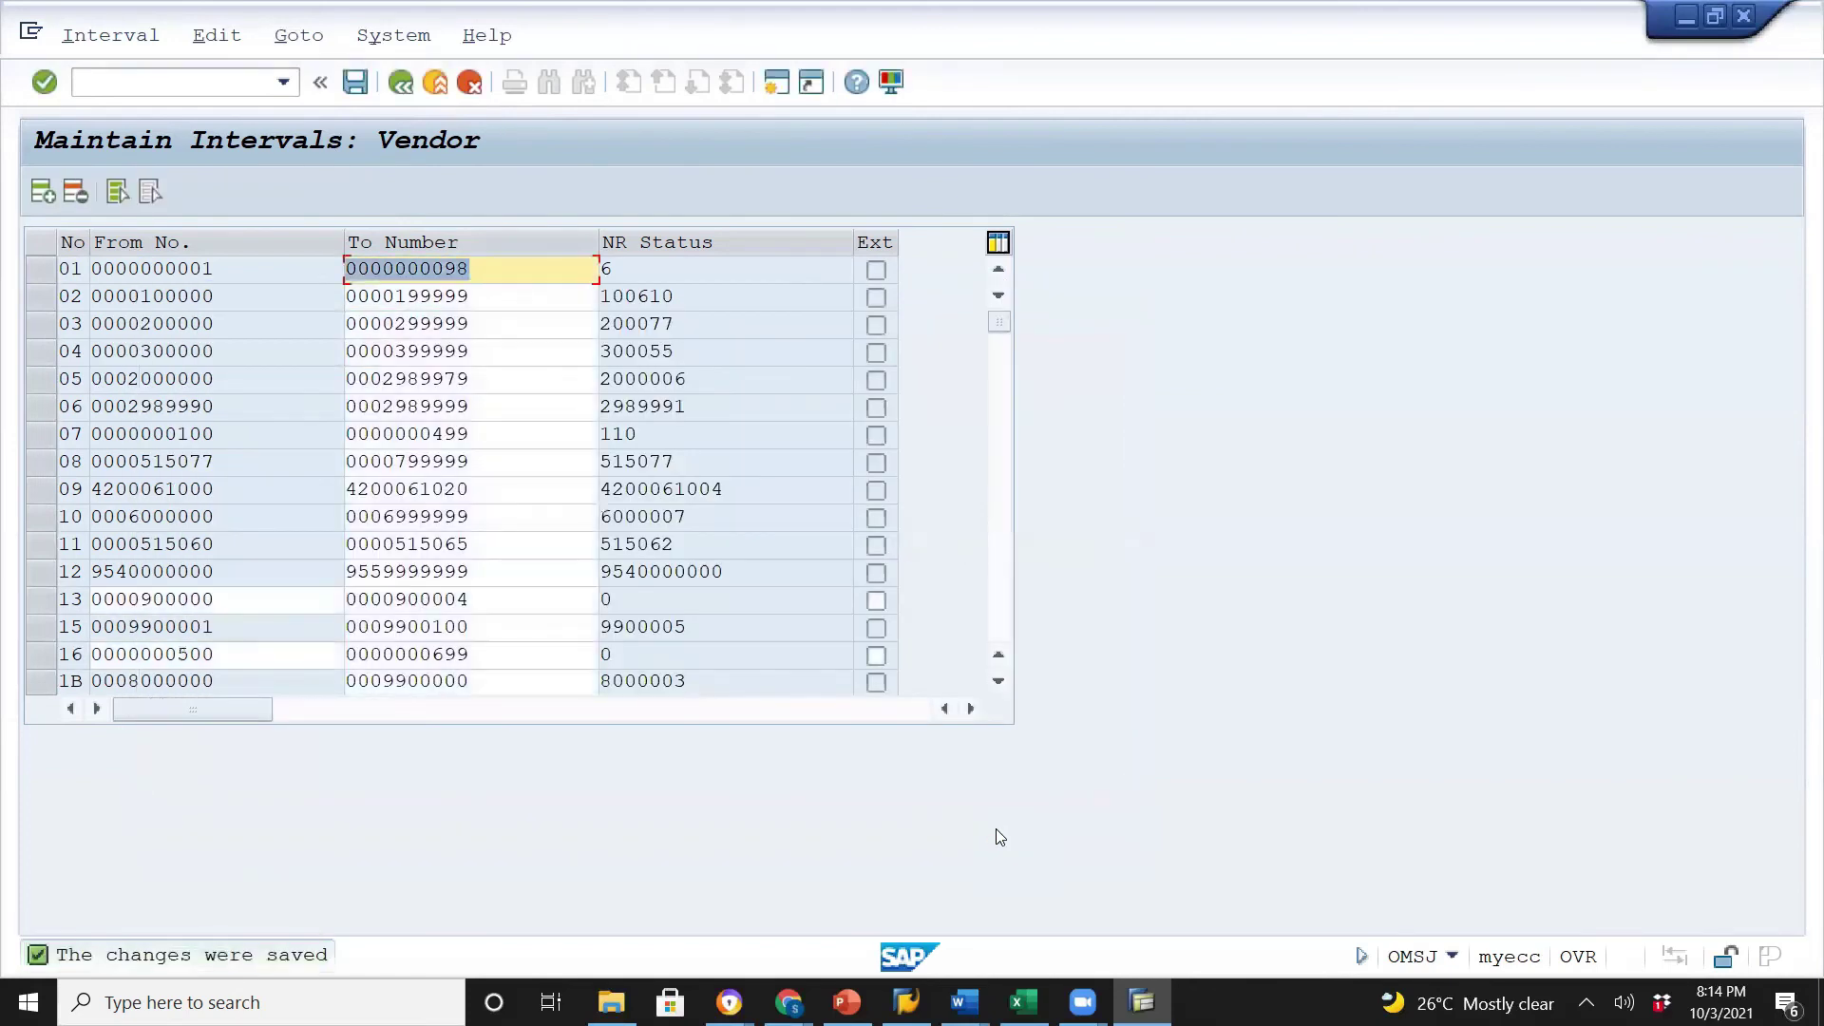
pyautogui.click(400, 84)
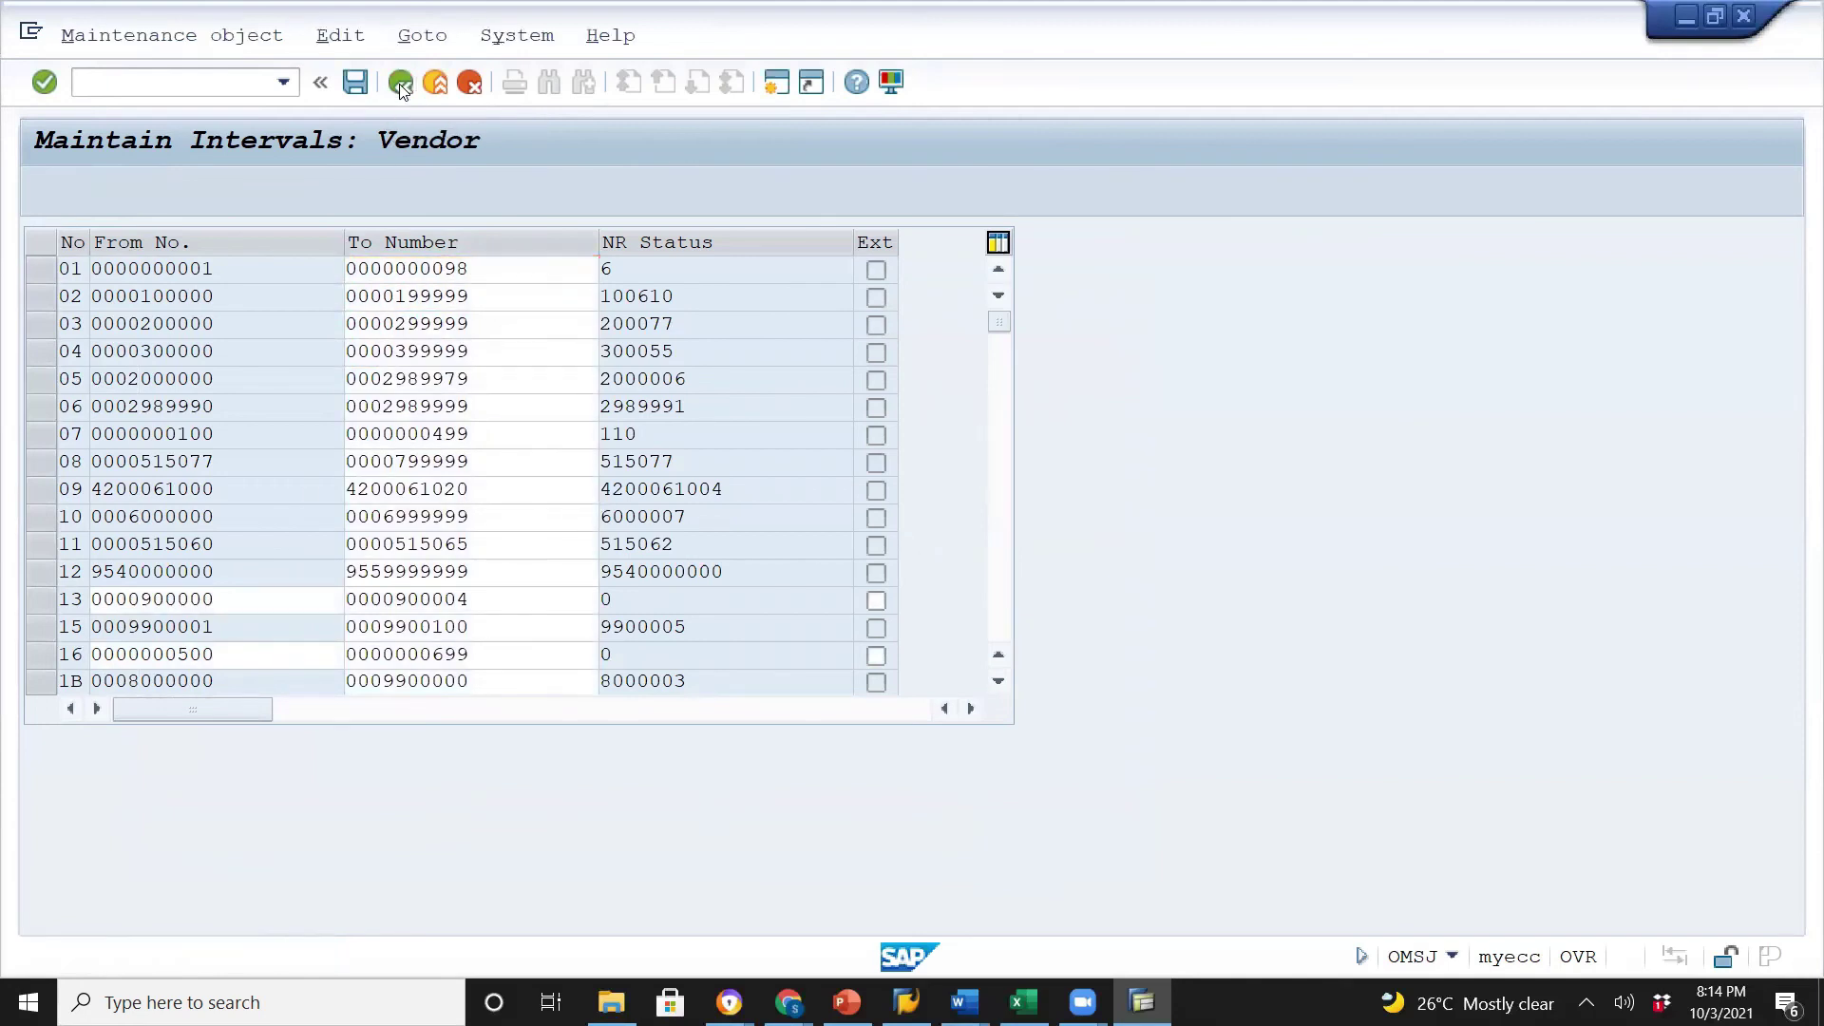
# Assign number range 16 to vendor account group 0101 and save the assignment.
pyautogui.click(180, 357)
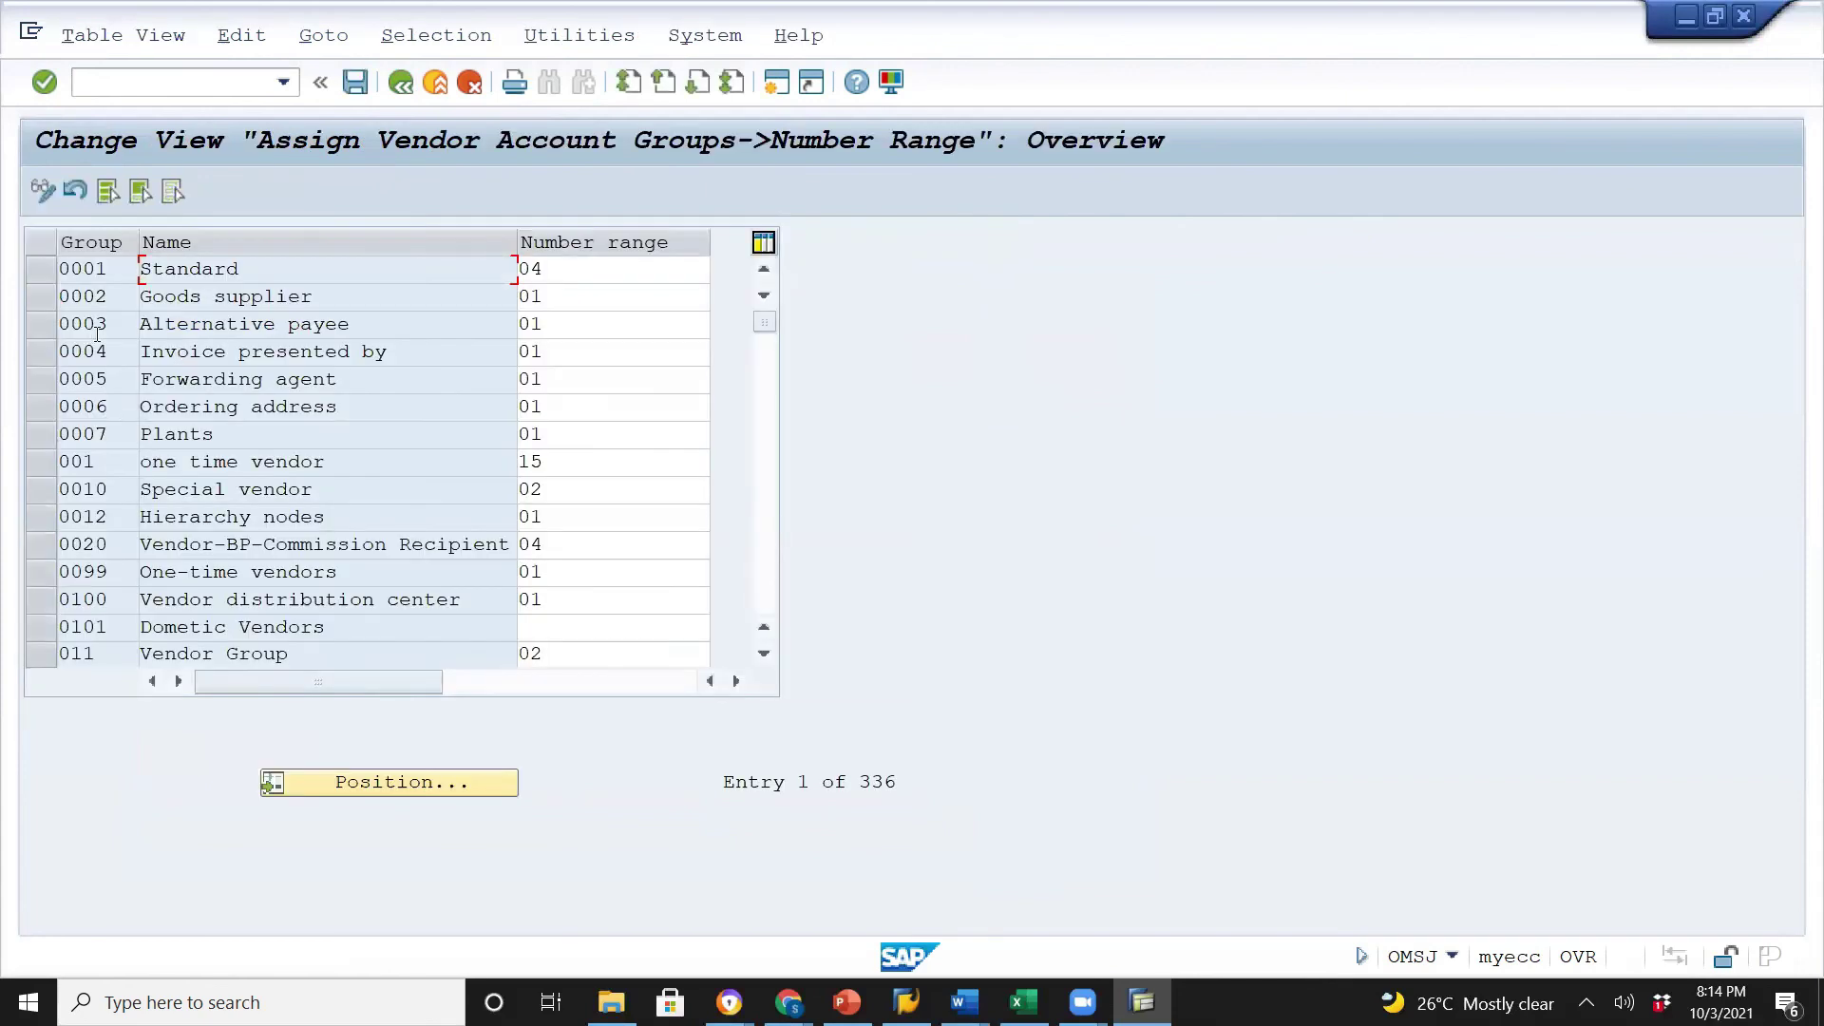
pyautogui.click(41, 629)
pyautogui.click(594, 624)
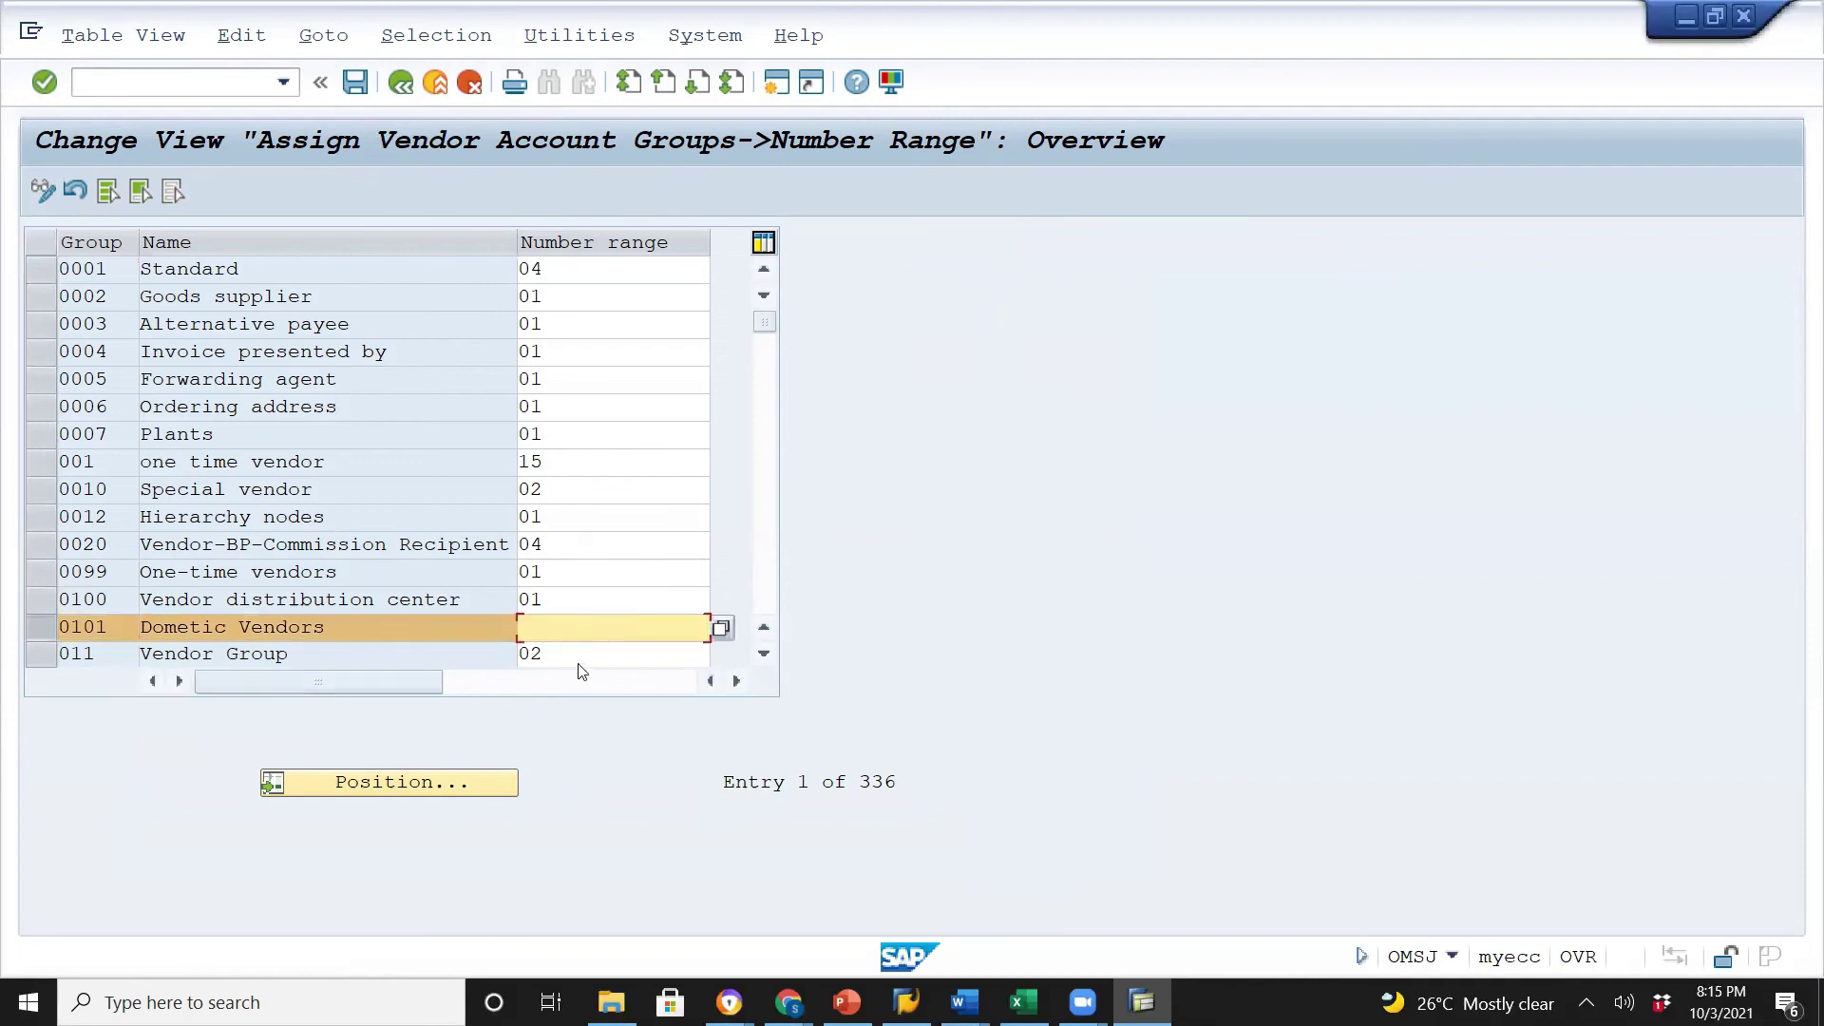
pyautogui.write('16')
pyautogui.press('Return')
pyautogui.click(604, 631)
pyautogui.click(355, 85)
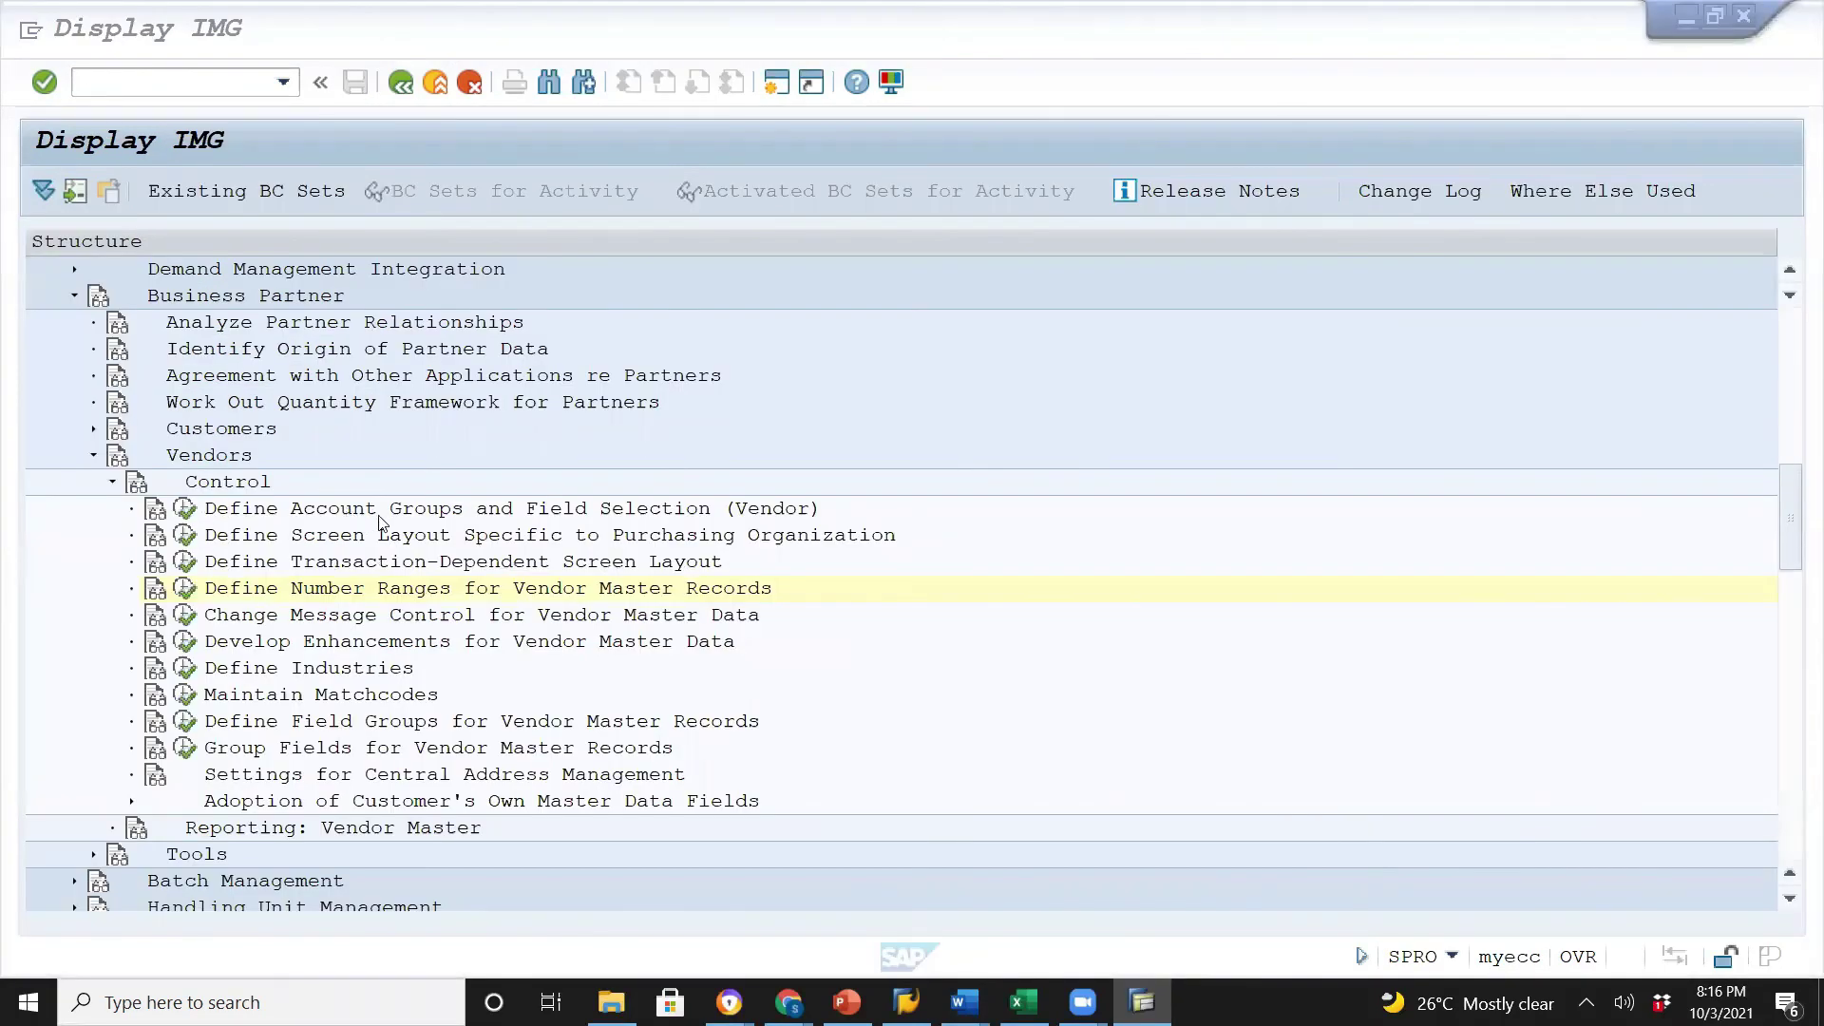
# Check the number range assignment in the details of account group 0101 and return to the customizing structure.
pyautogui.click(188, 514)
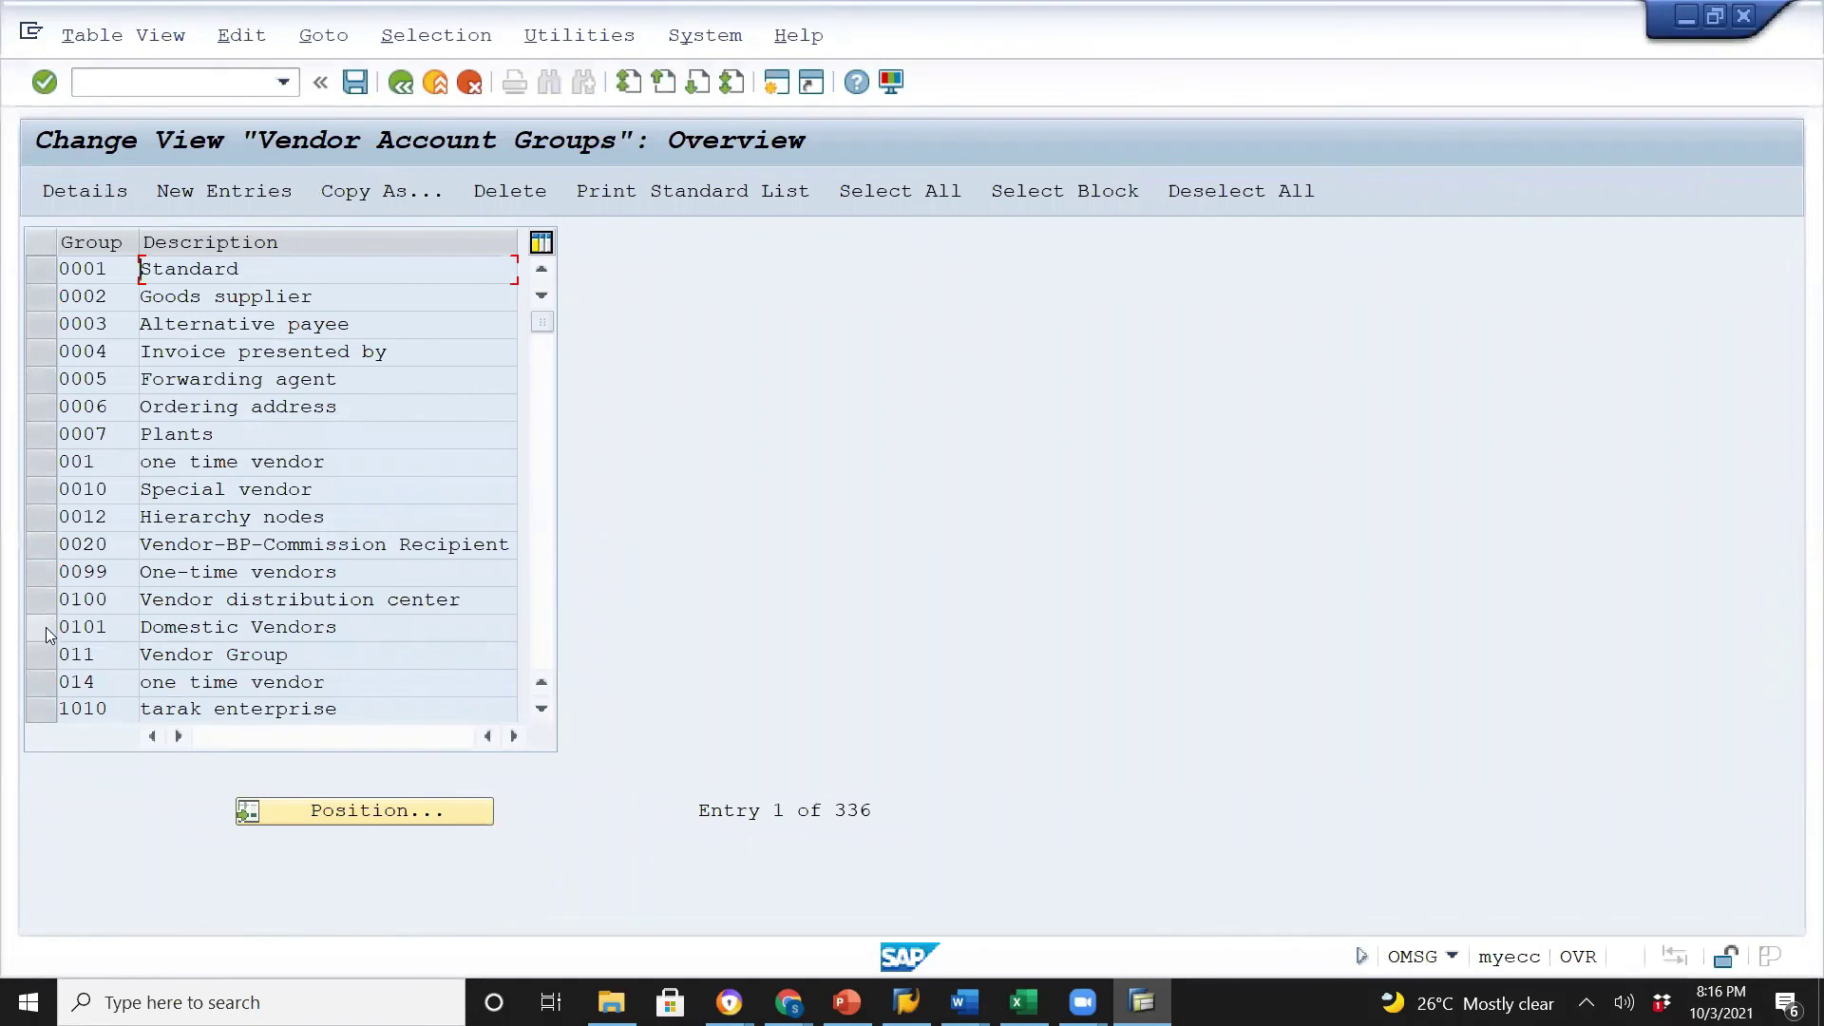
pyautogui.click(38, 627)
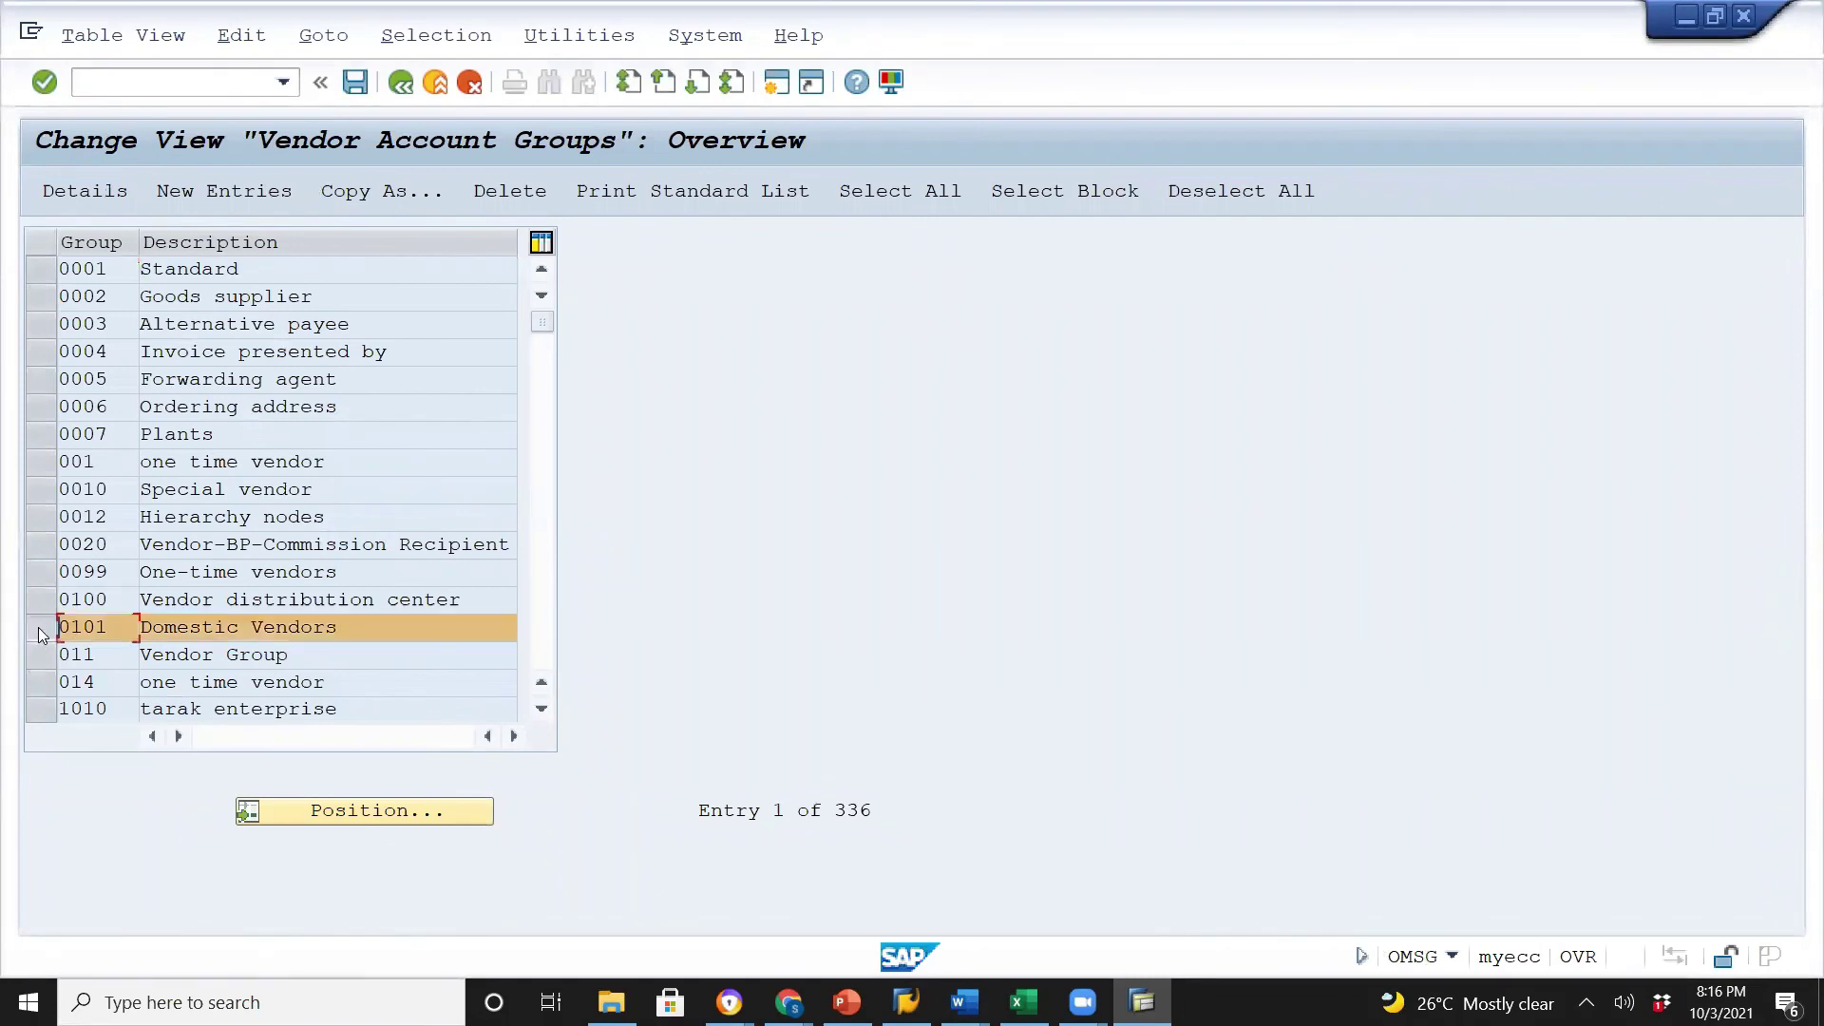
pyautogui.click(68, 201)
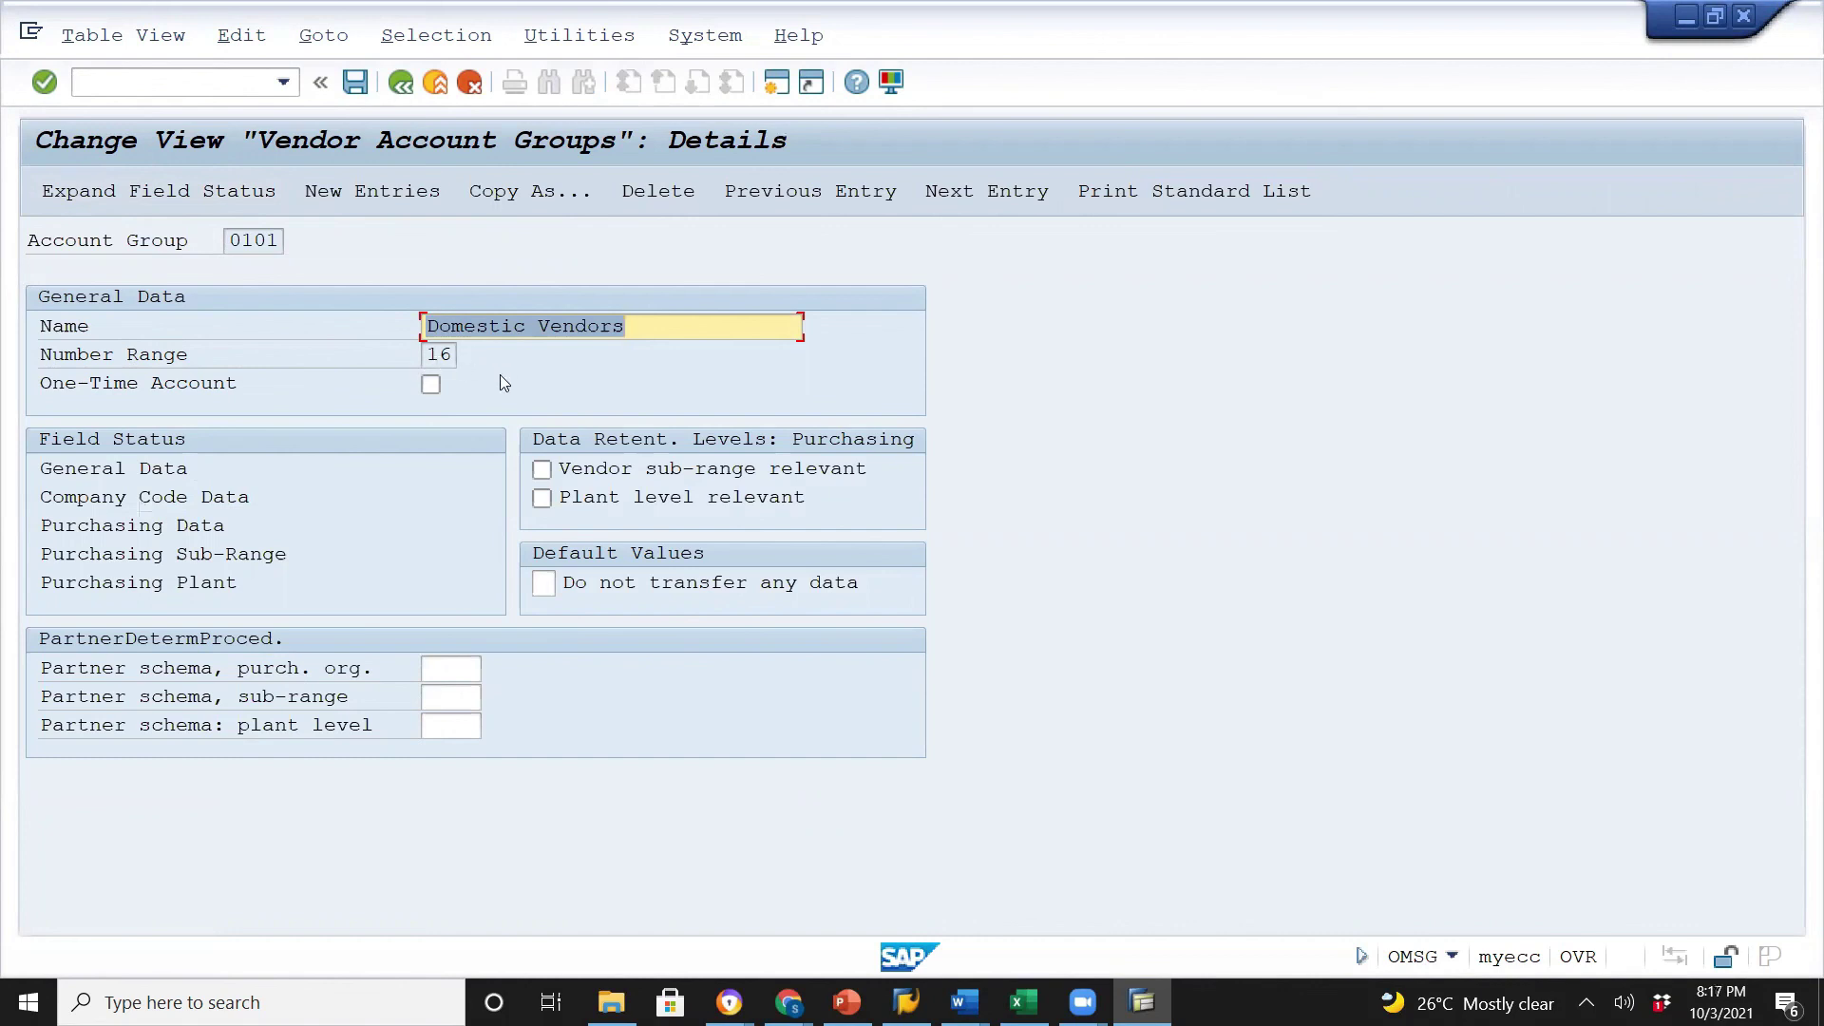
pyautogui.click(351, 82)
pyautogui.click(407, 91)
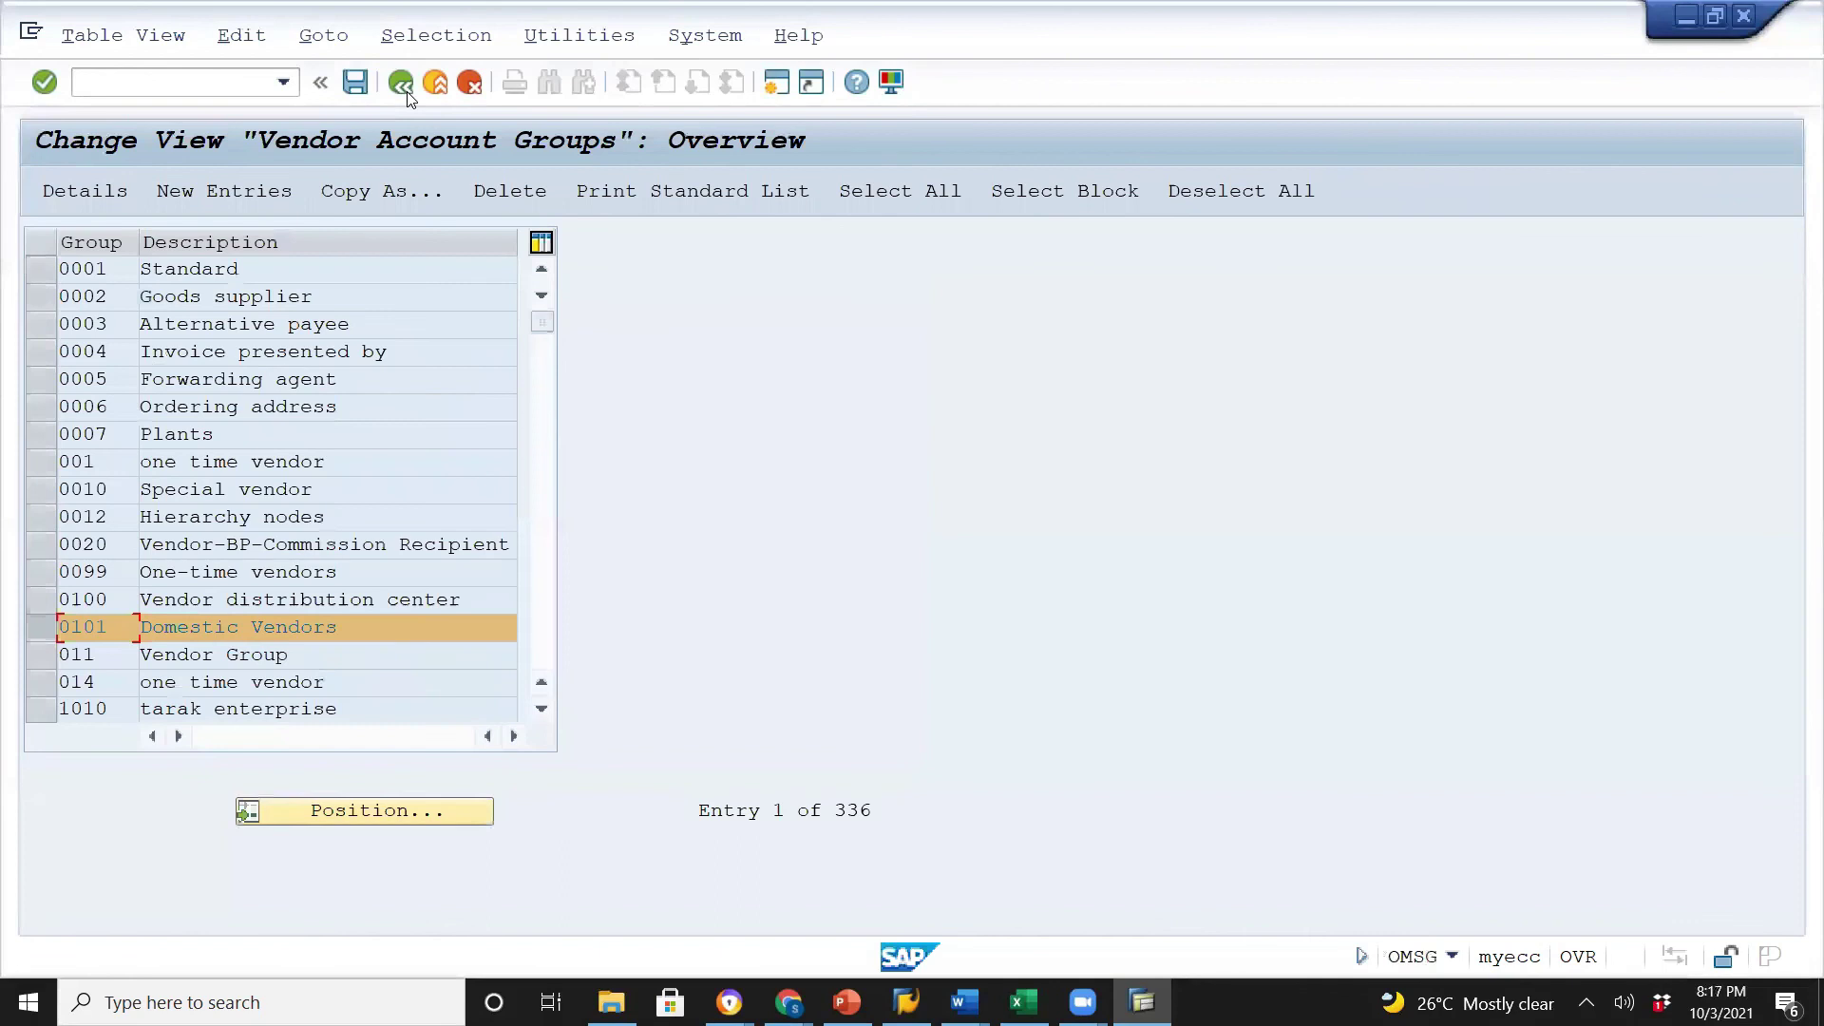
pyautogui.click(403, 86)
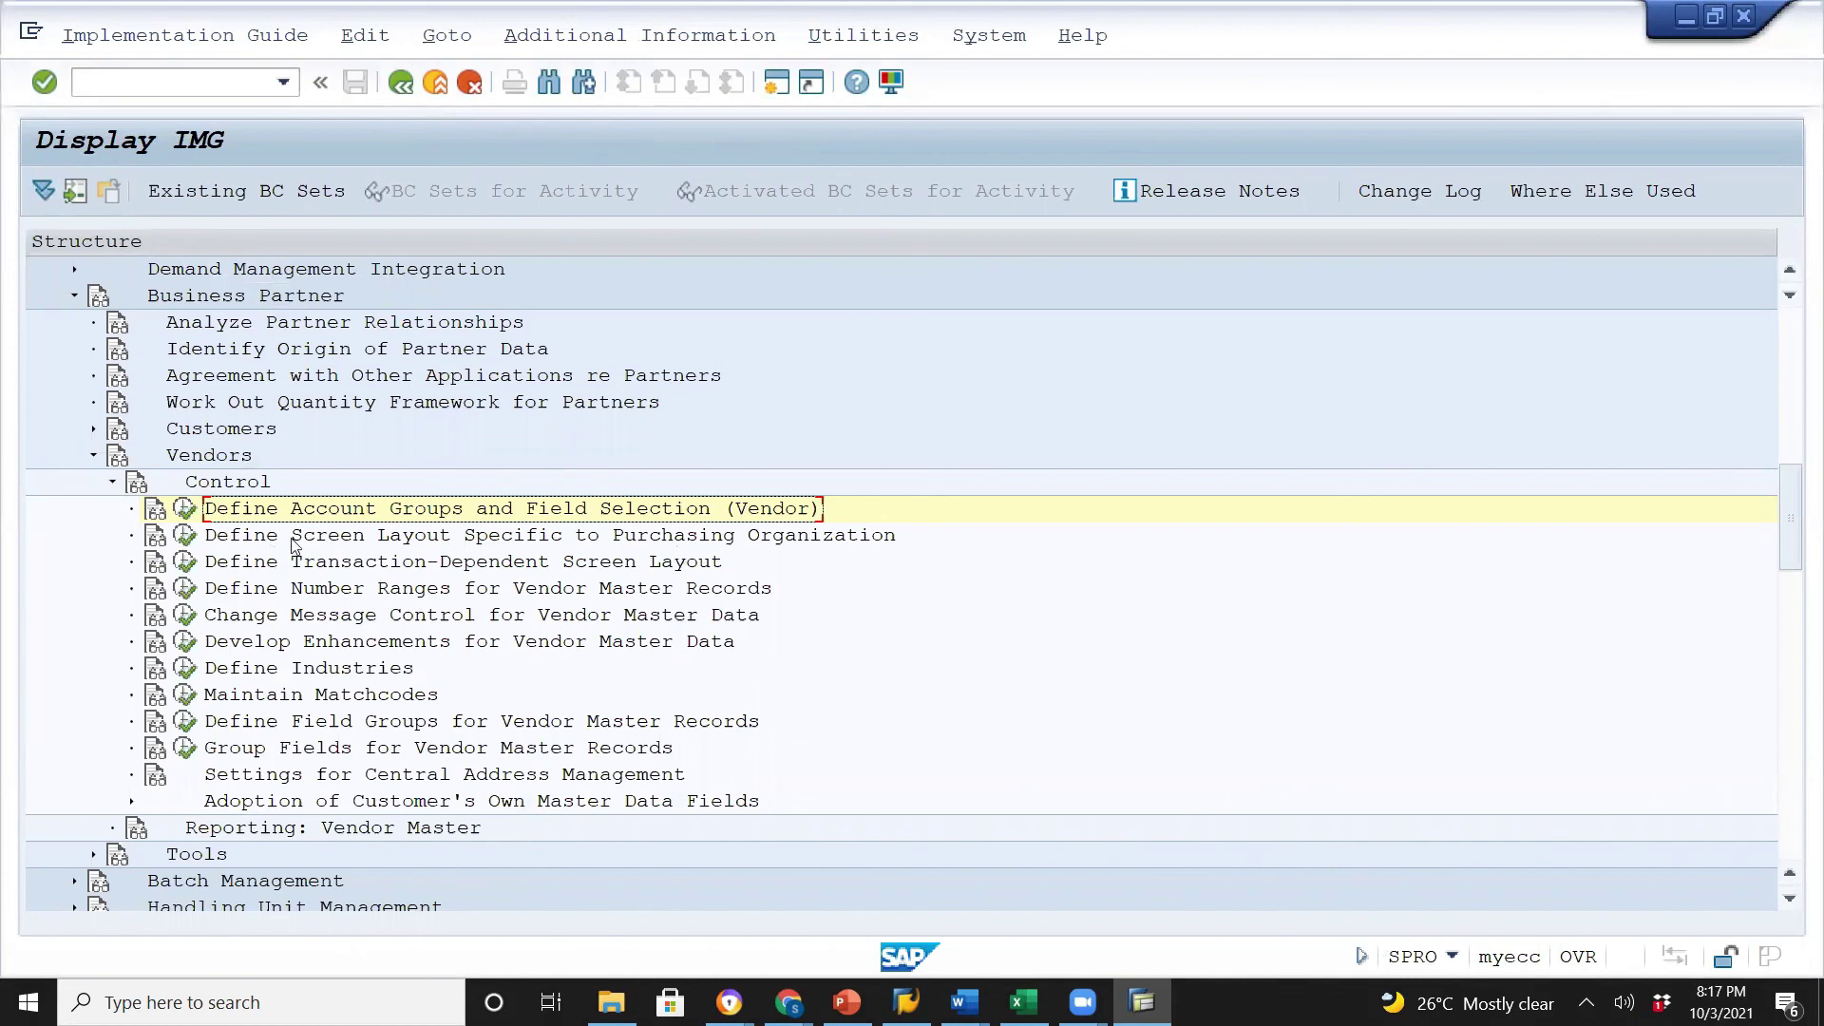
# Open the Purchasing data field status of purchasing organization 0001 in the purchasing-organization-specific screen layout settings.
pyautogui.click(188, 537)
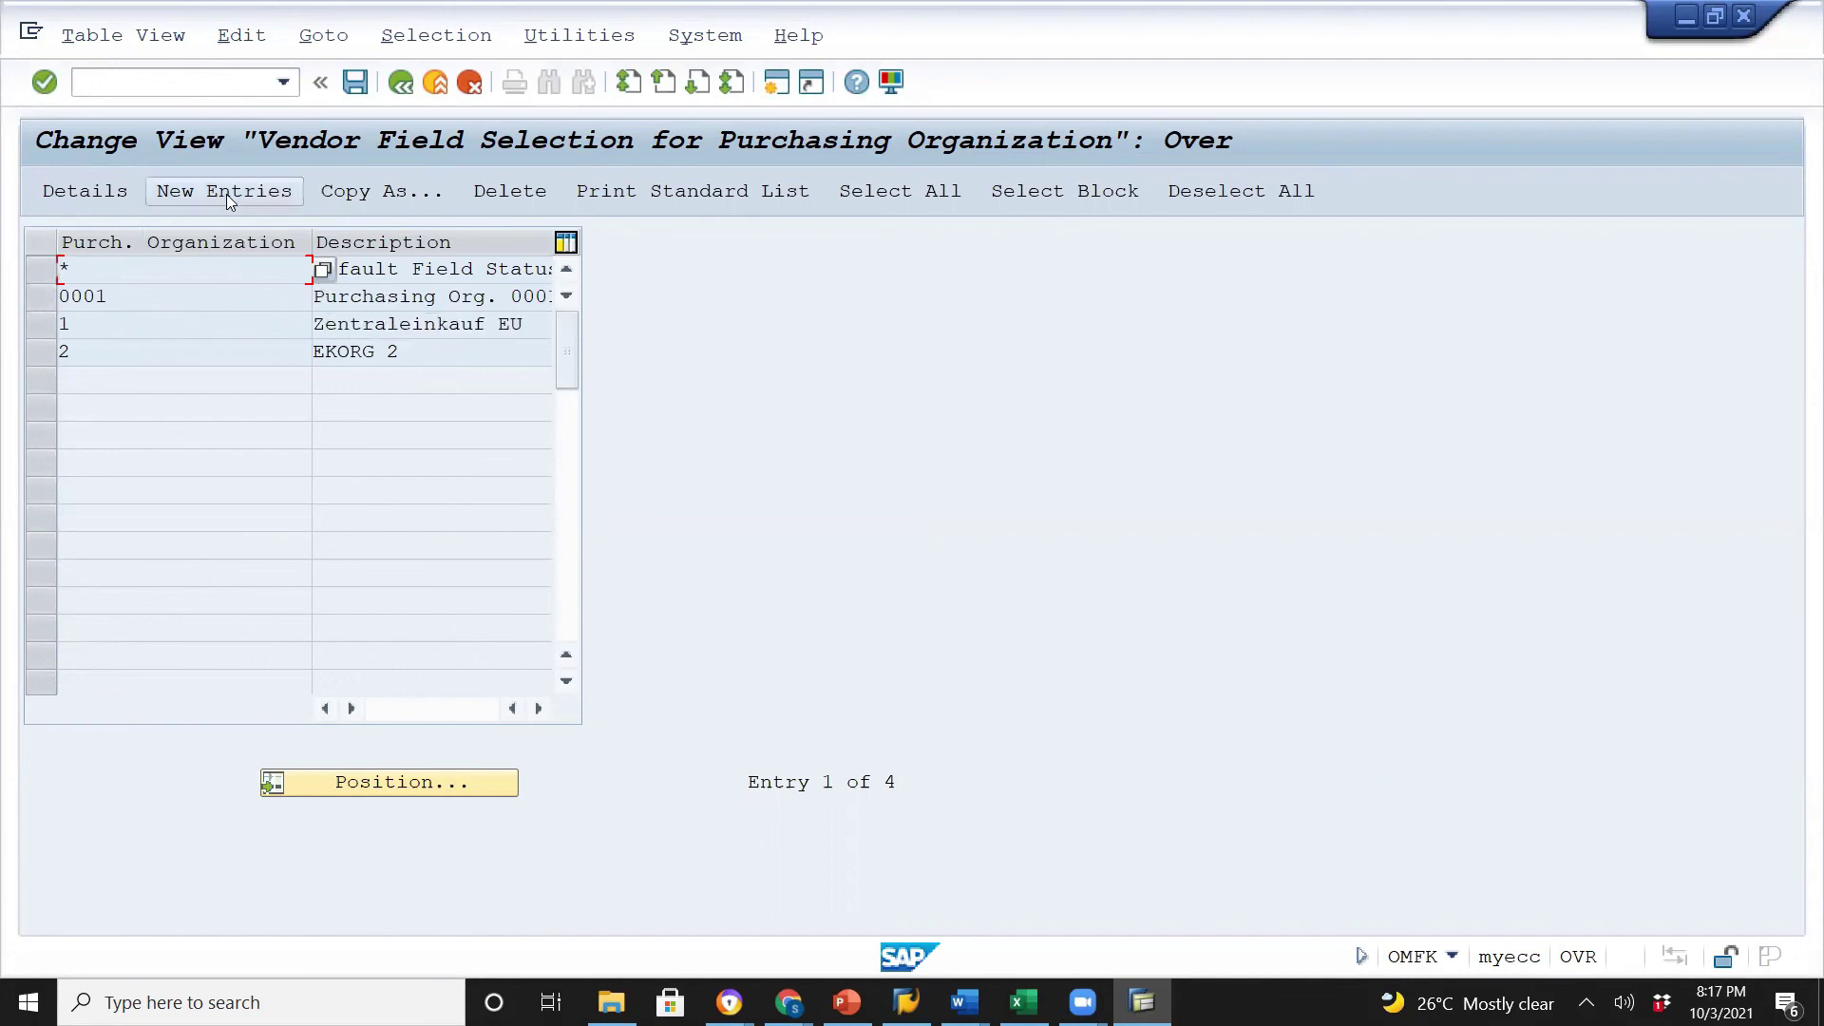
pyautogui.click(28, 297)
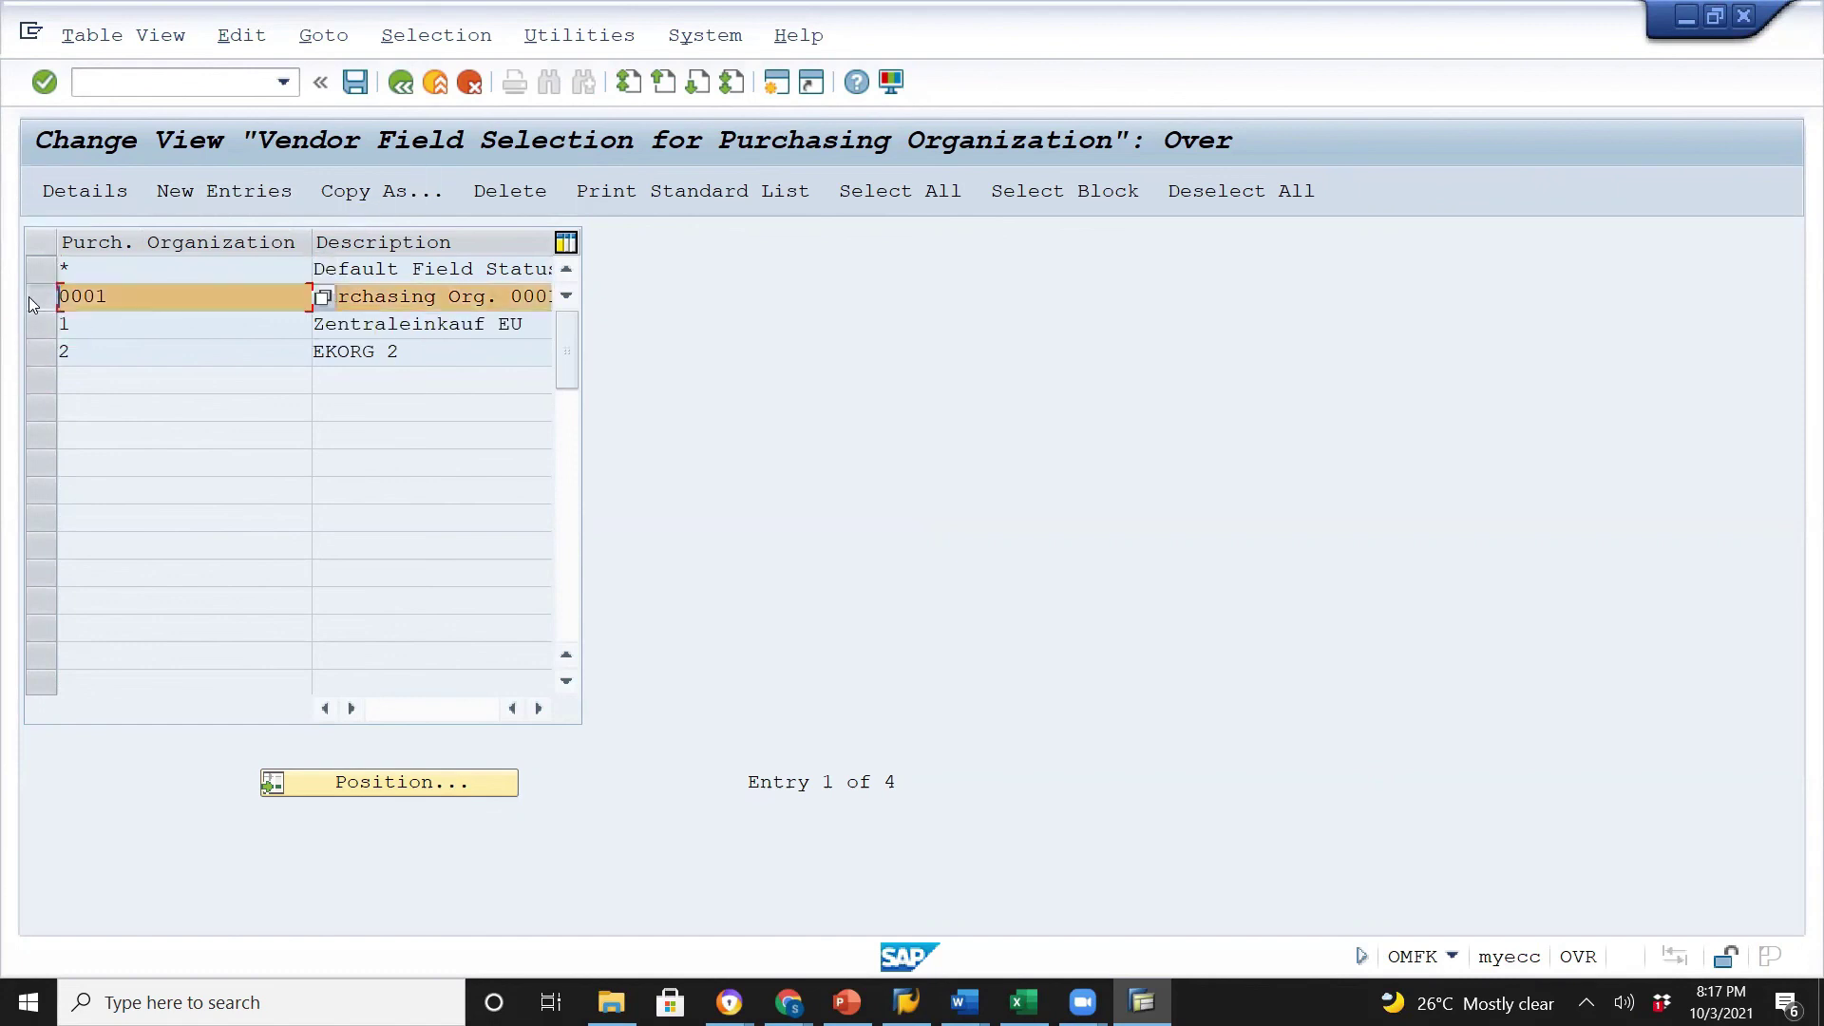
pyautogui.click(97, 196)
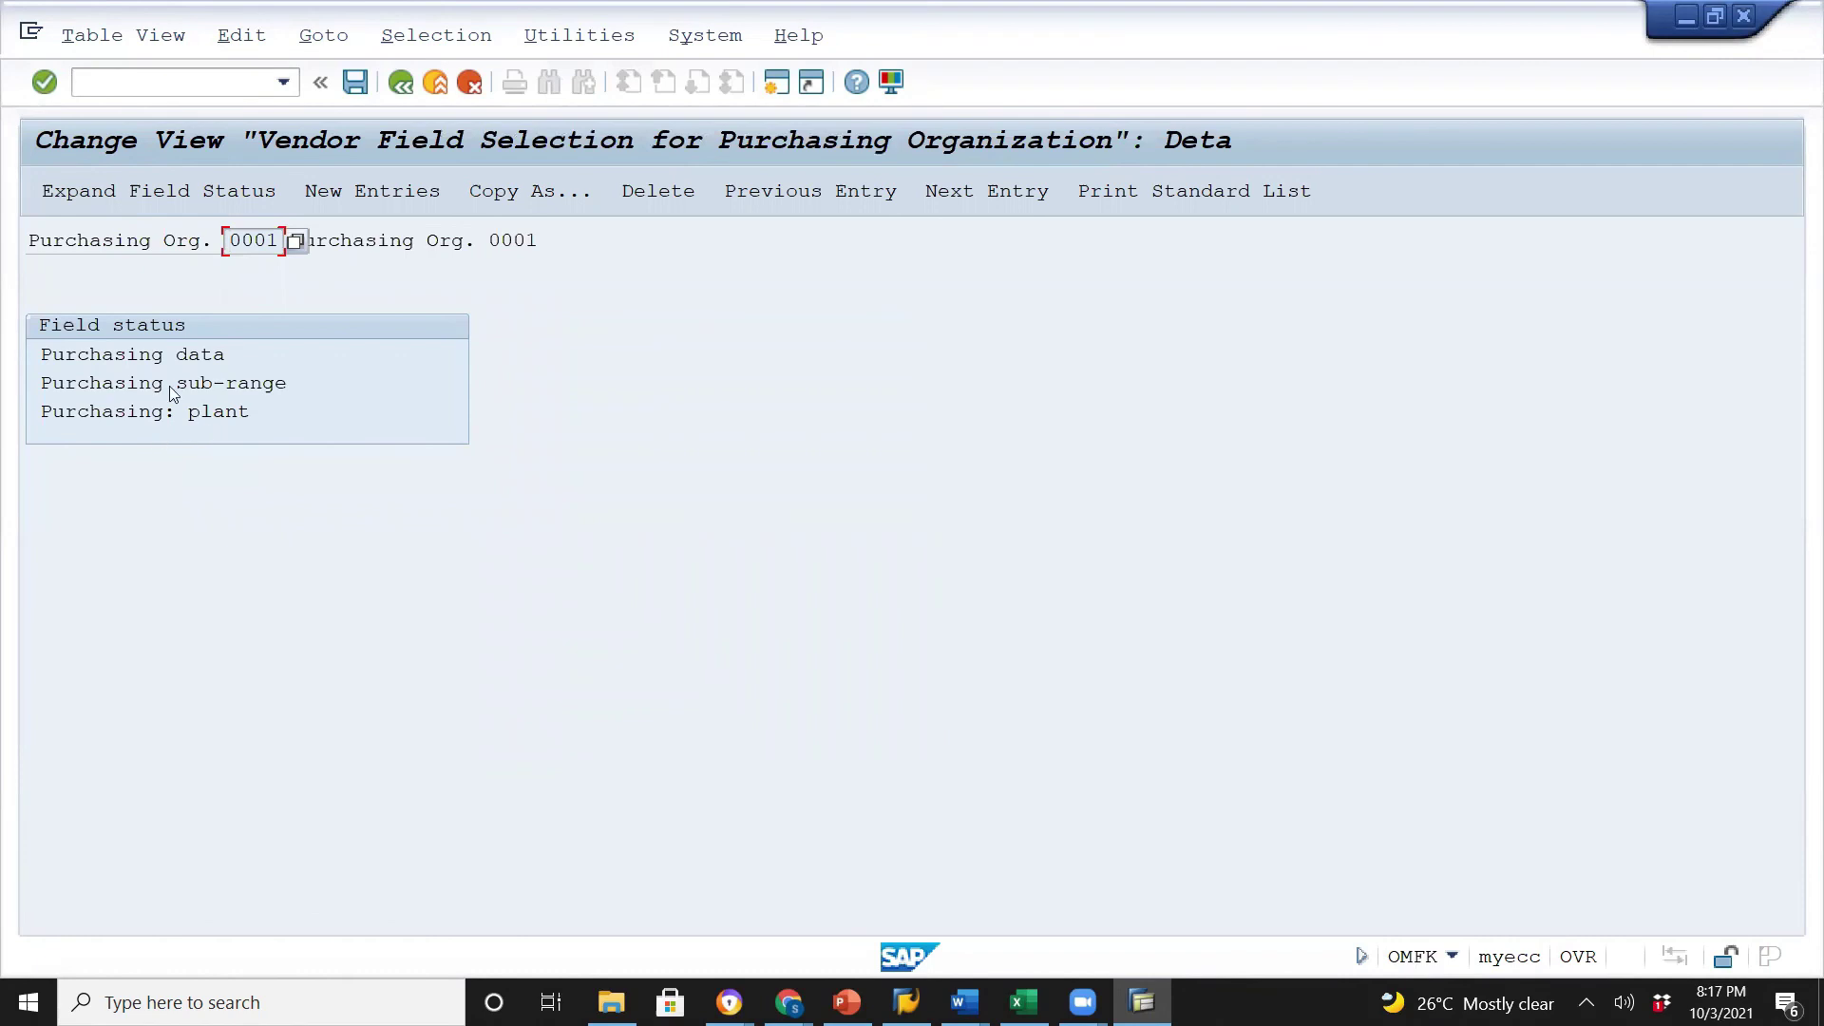
pyautogui.doubleClick(174, 356)
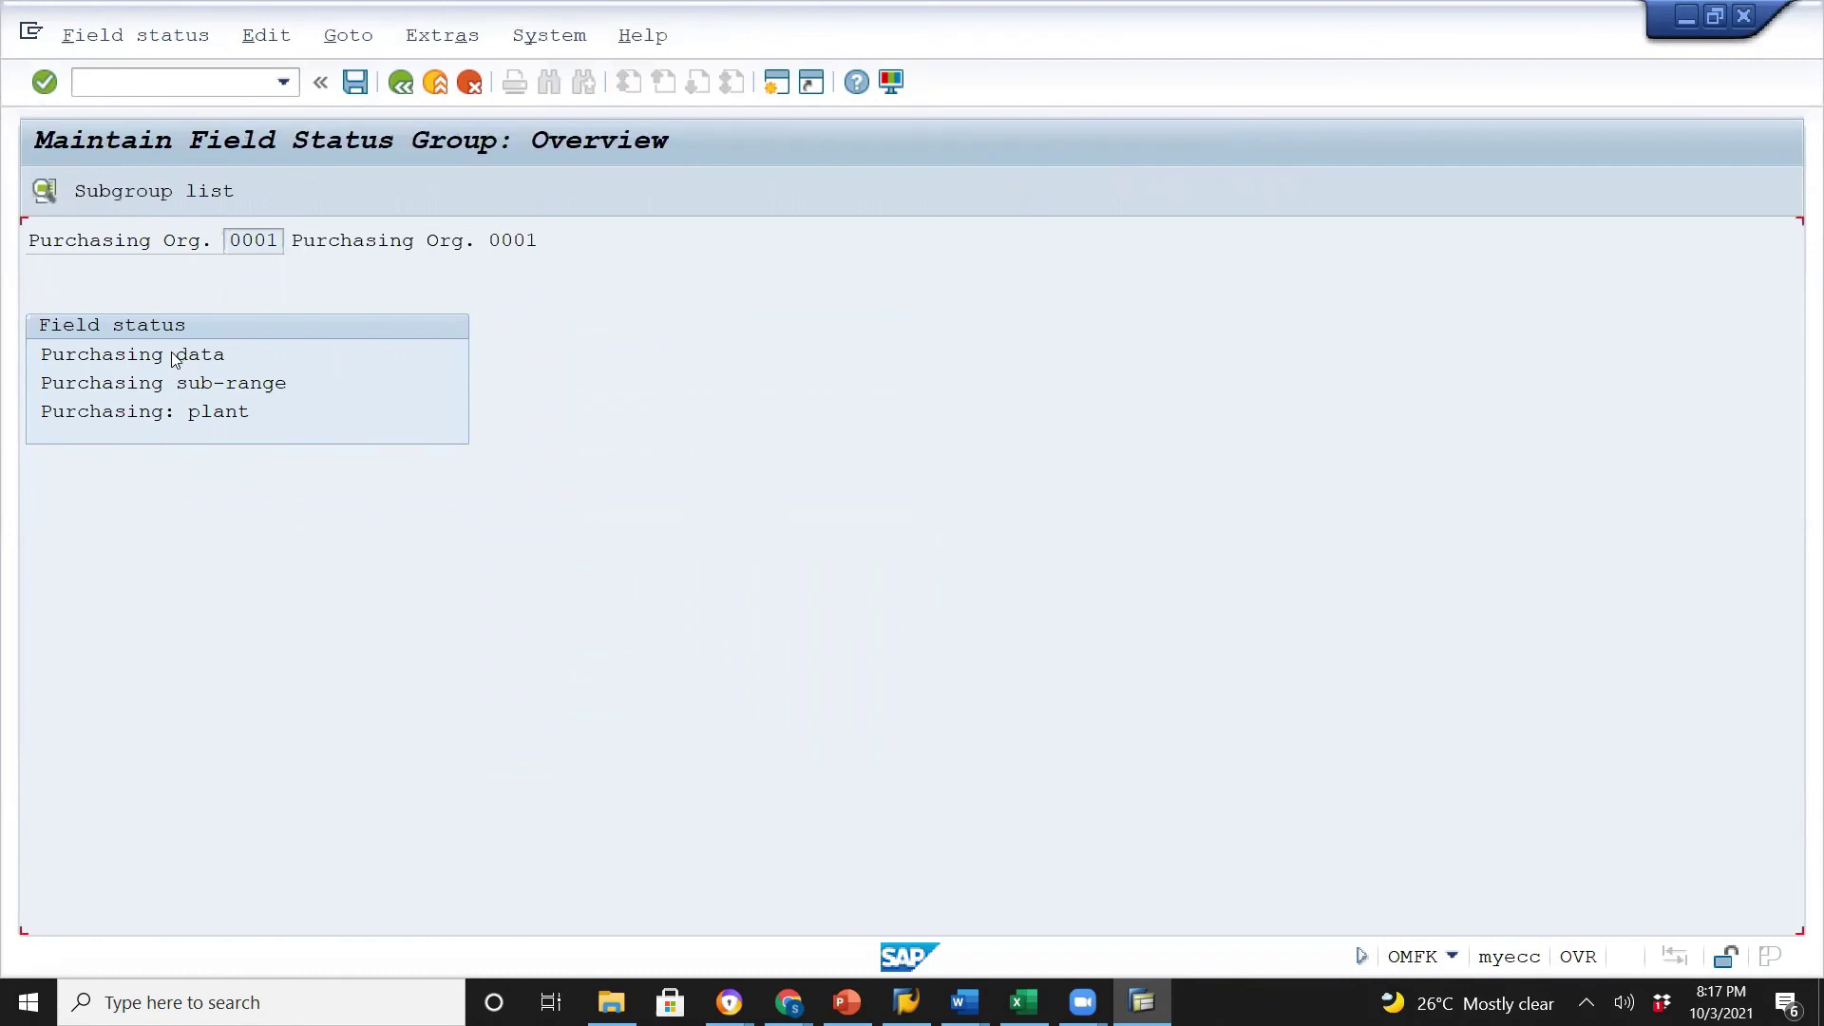
pyautogui.doubleClick(174, 356)
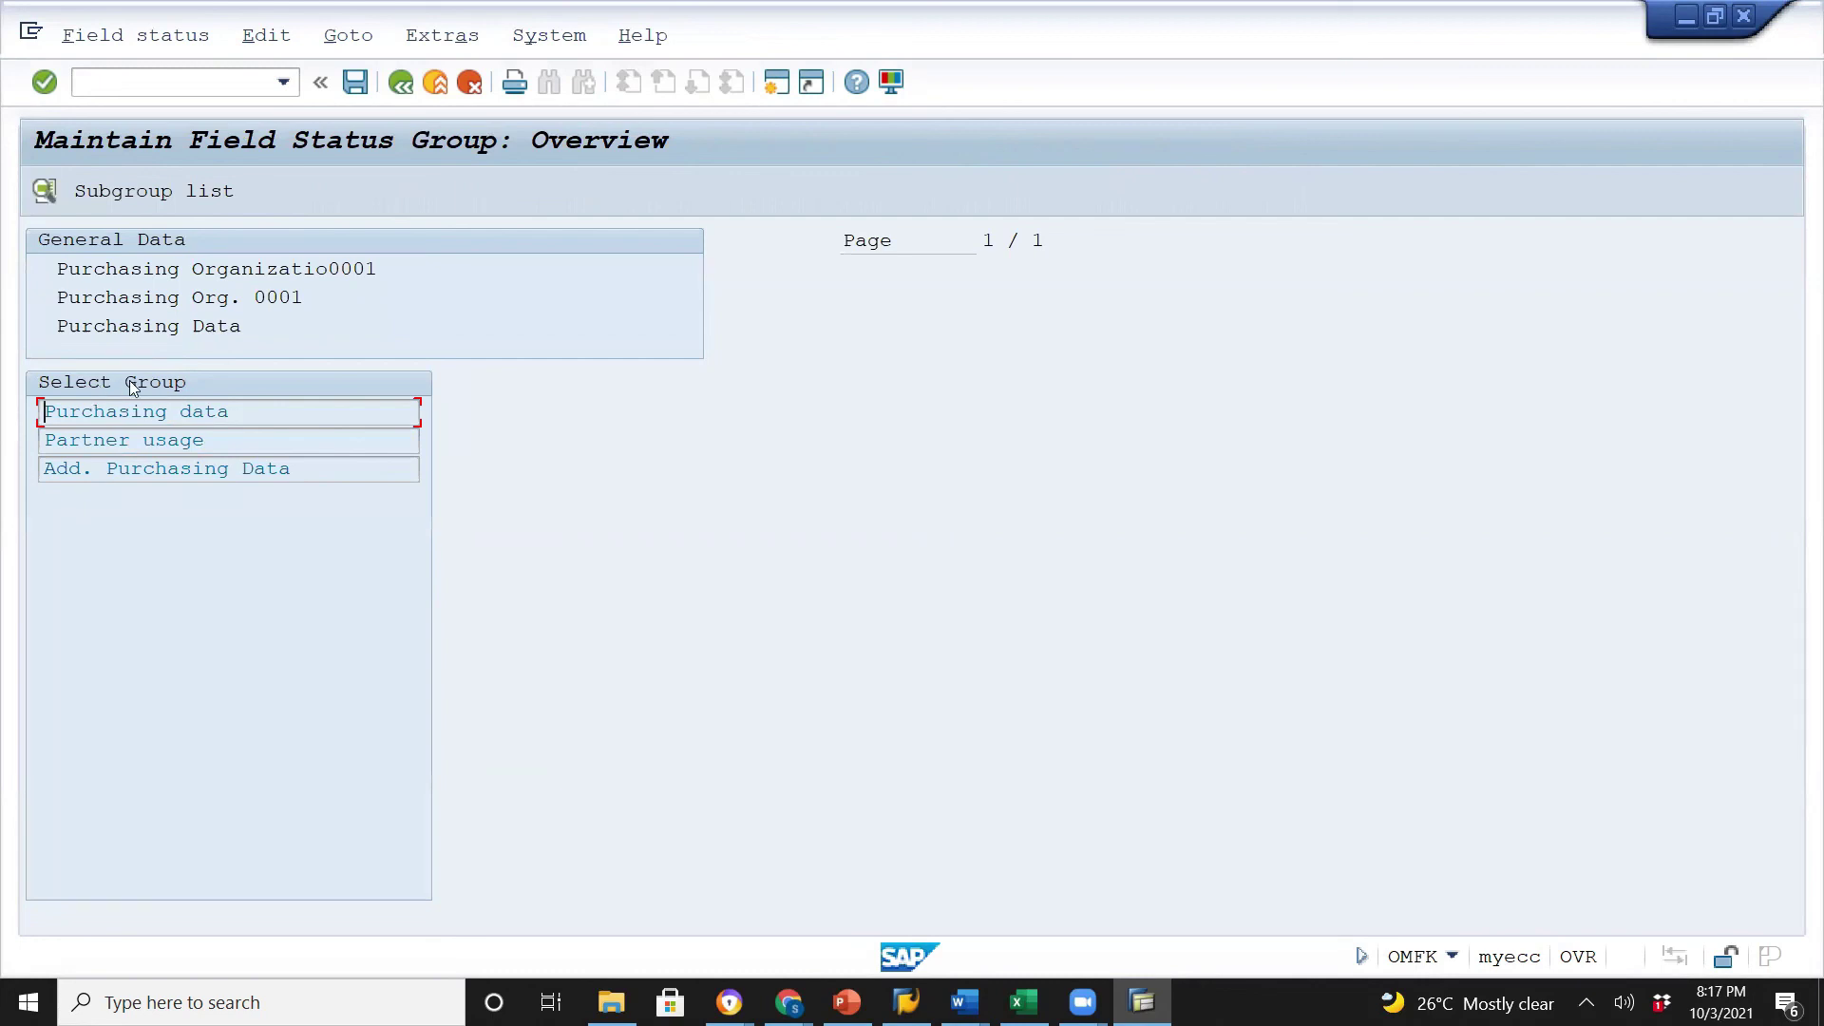
pyautogui.doubleClick(179, 415)
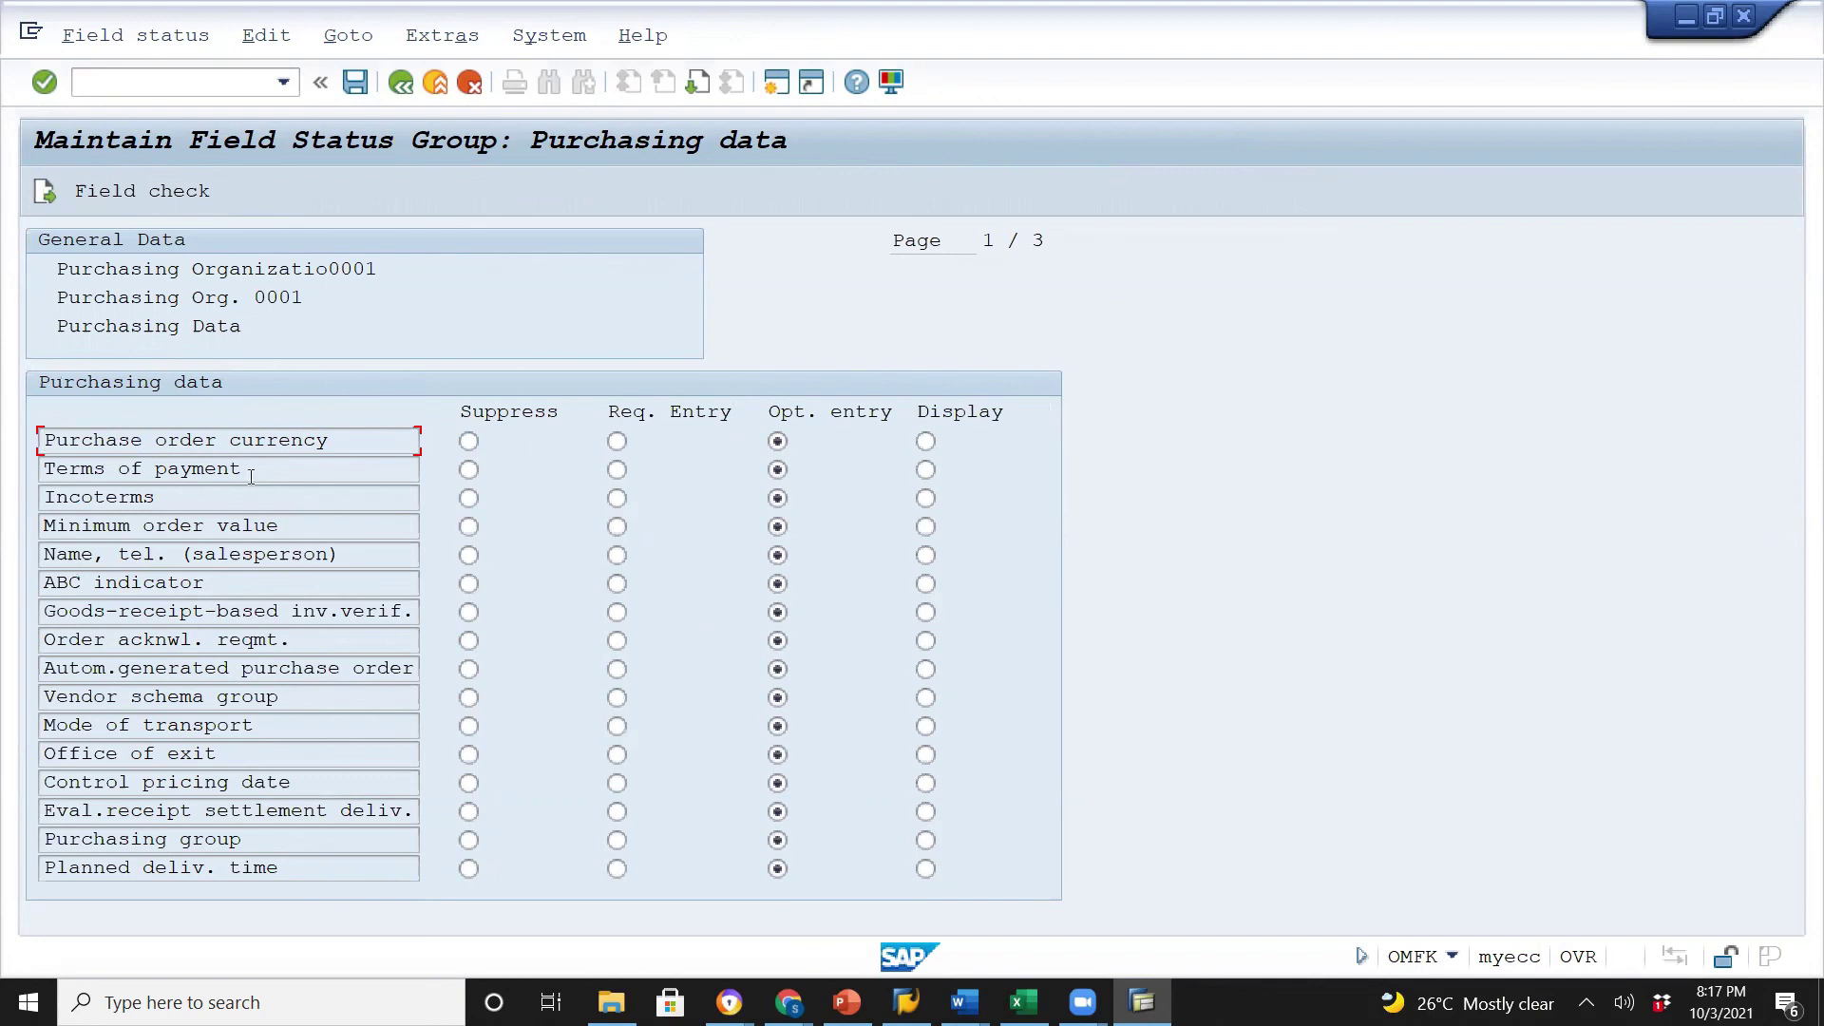
# Make Terms of payment and Purchase order currency required entries, and save them under the Vendor Master Configuration request.
pyautogui.click(616, 469)
pyautogui.click(617, 441)
pyautogui.click(354, 83)
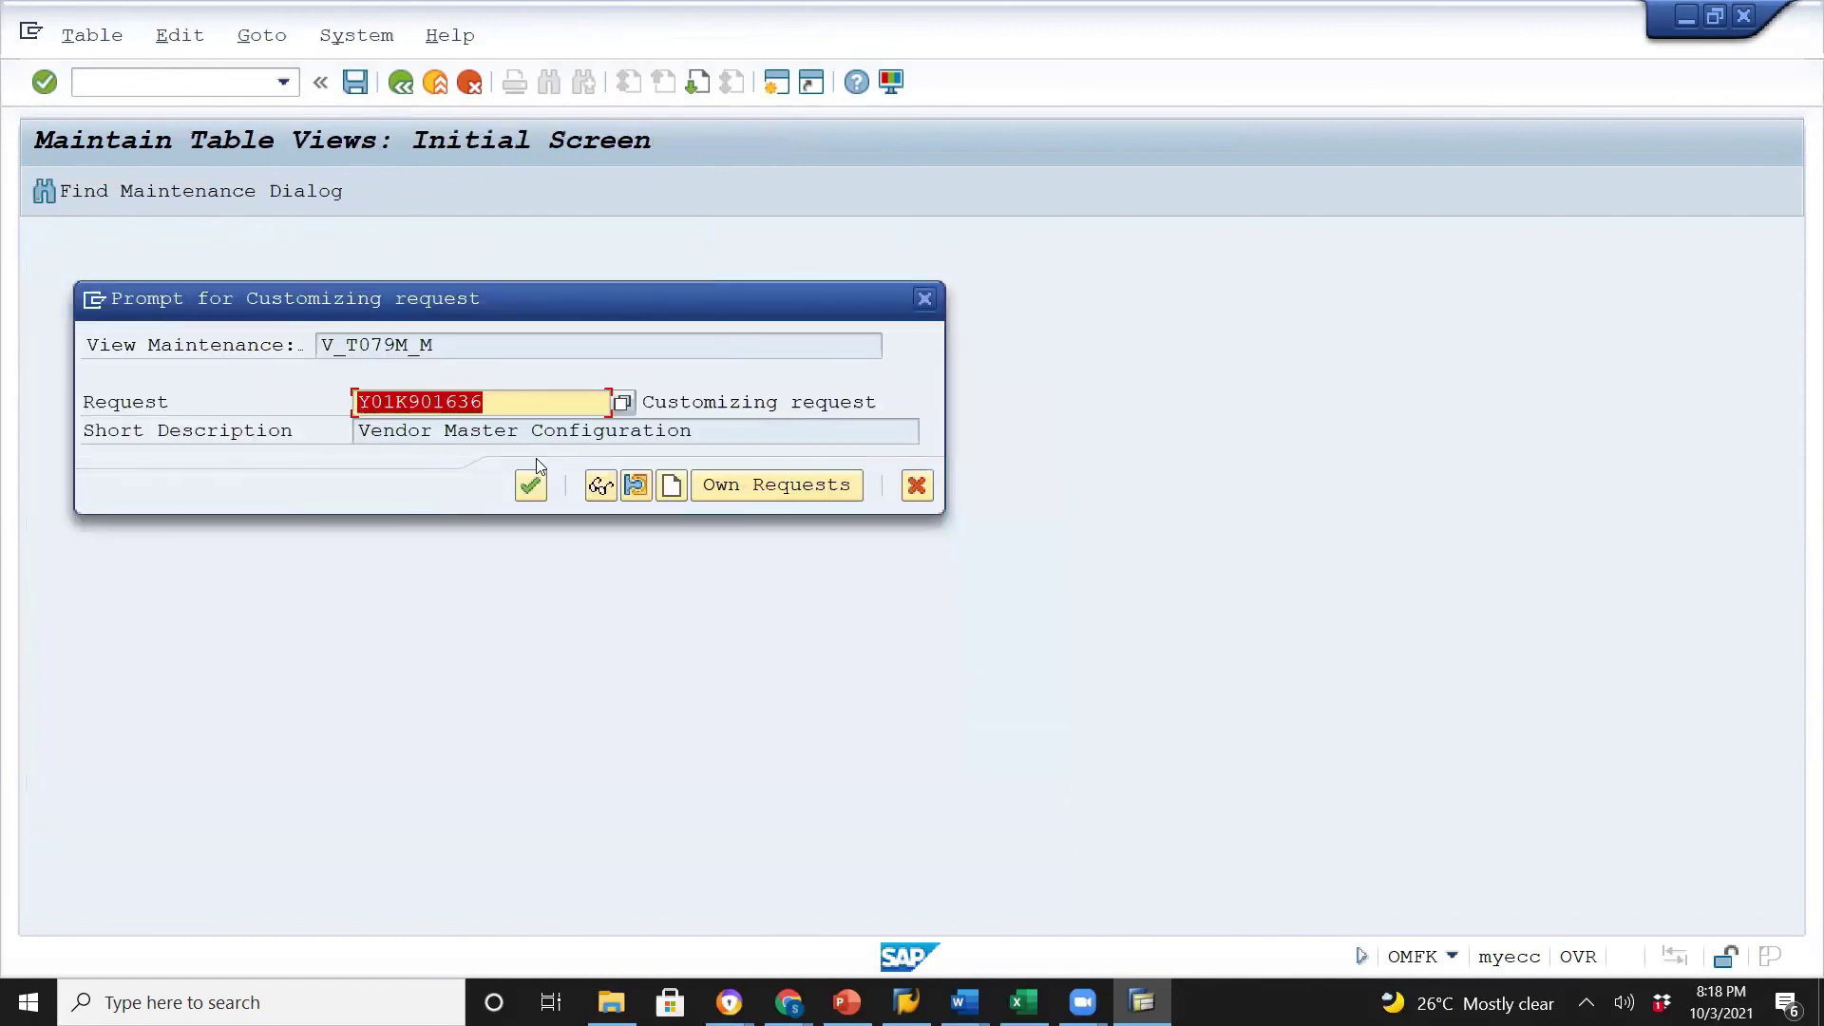
pyautogui.click(529, 487)
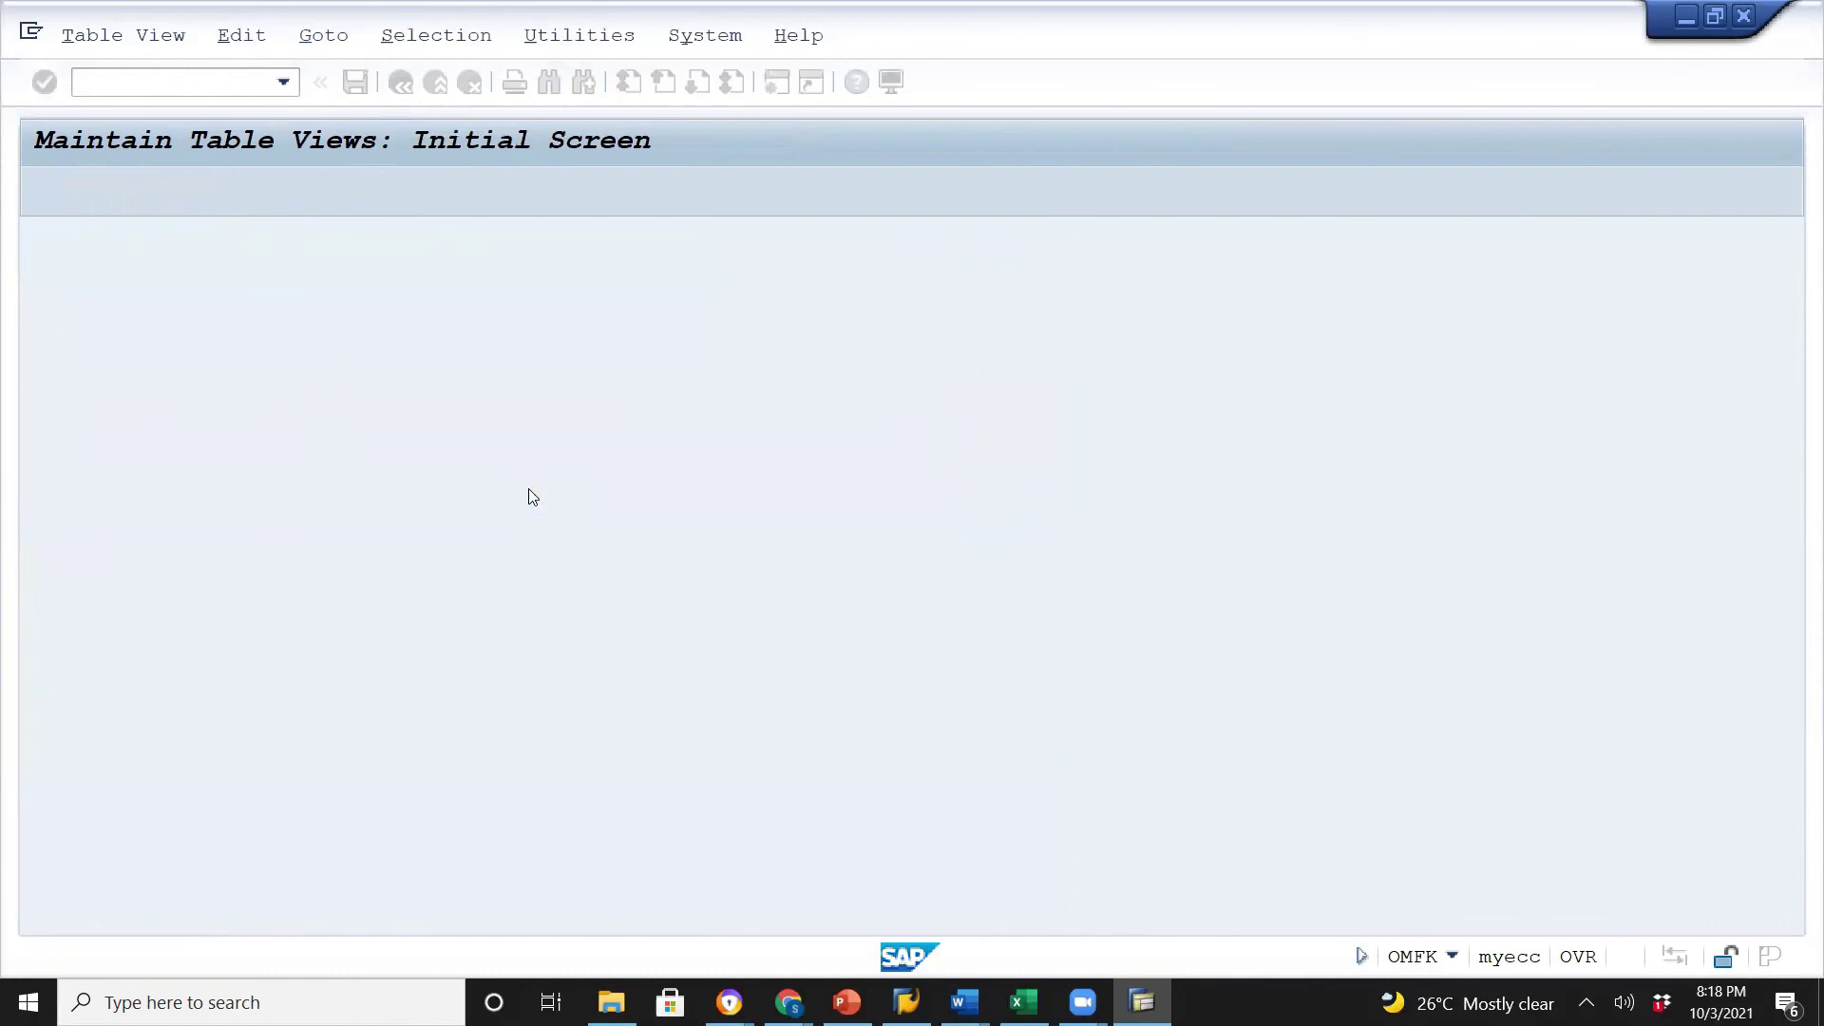
pyautogui.click(403, 87)
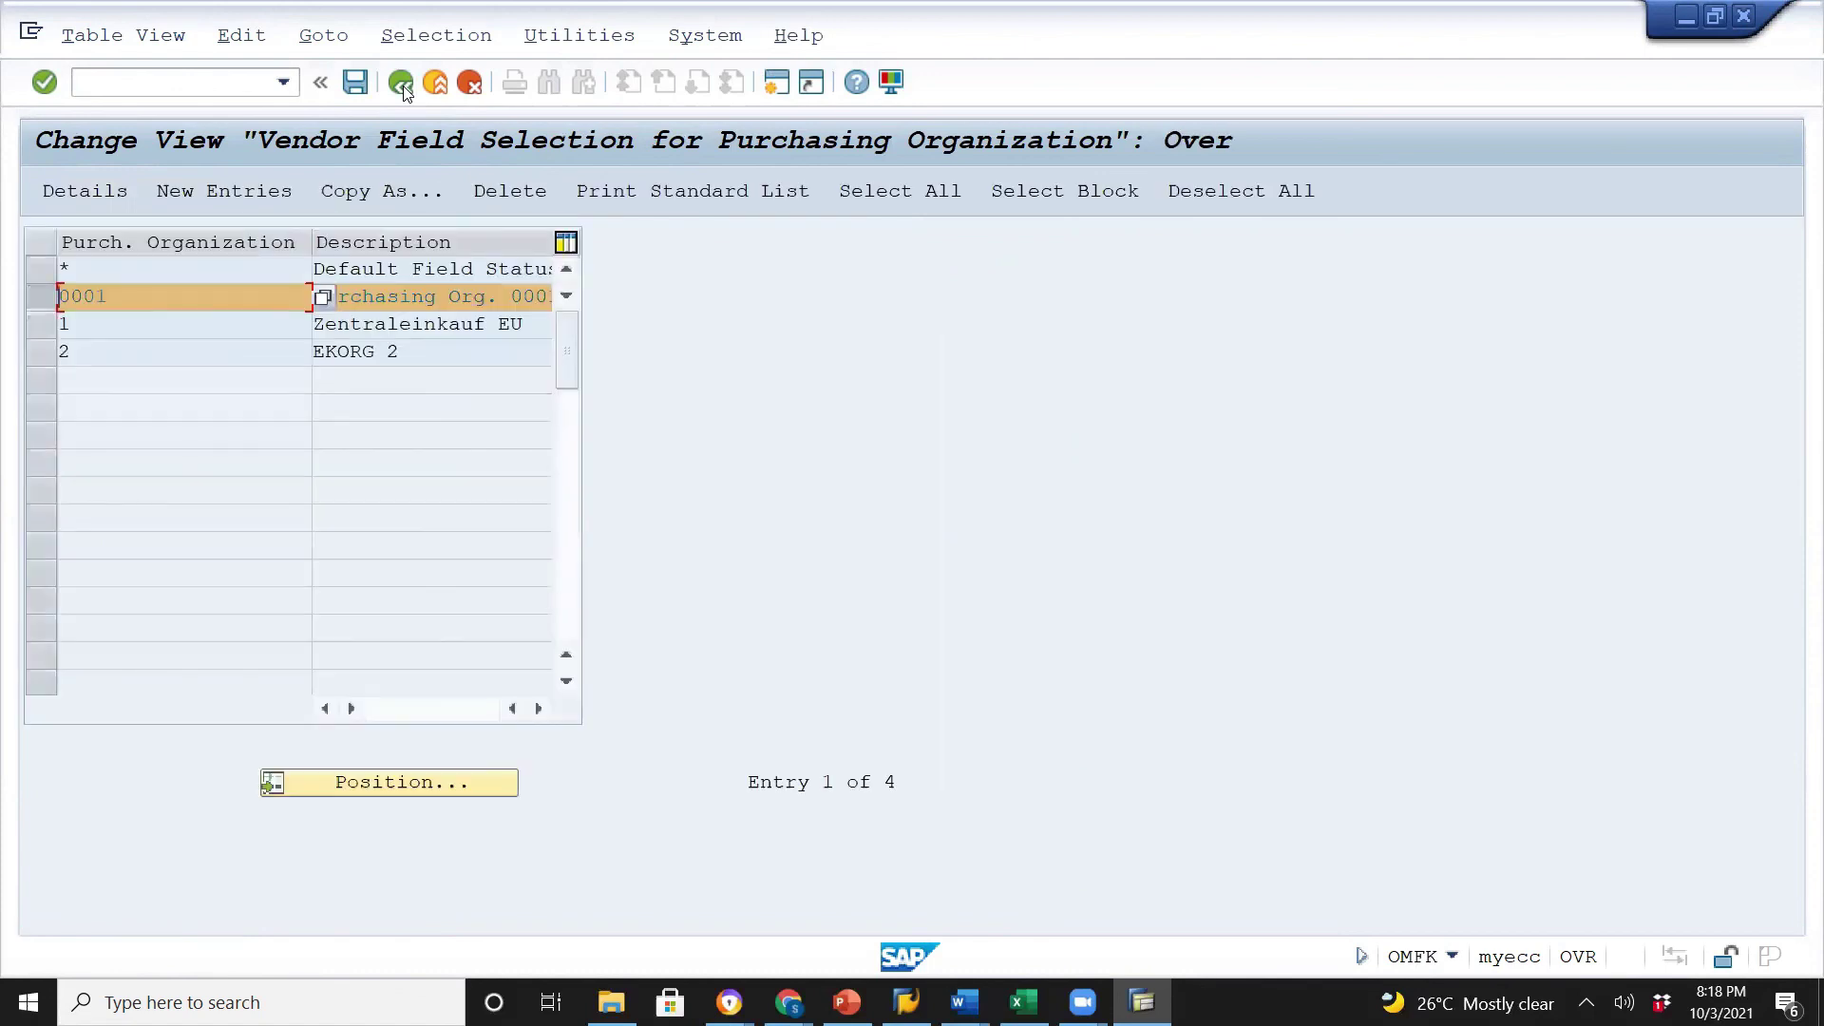
pyautogui.click(403, 88)
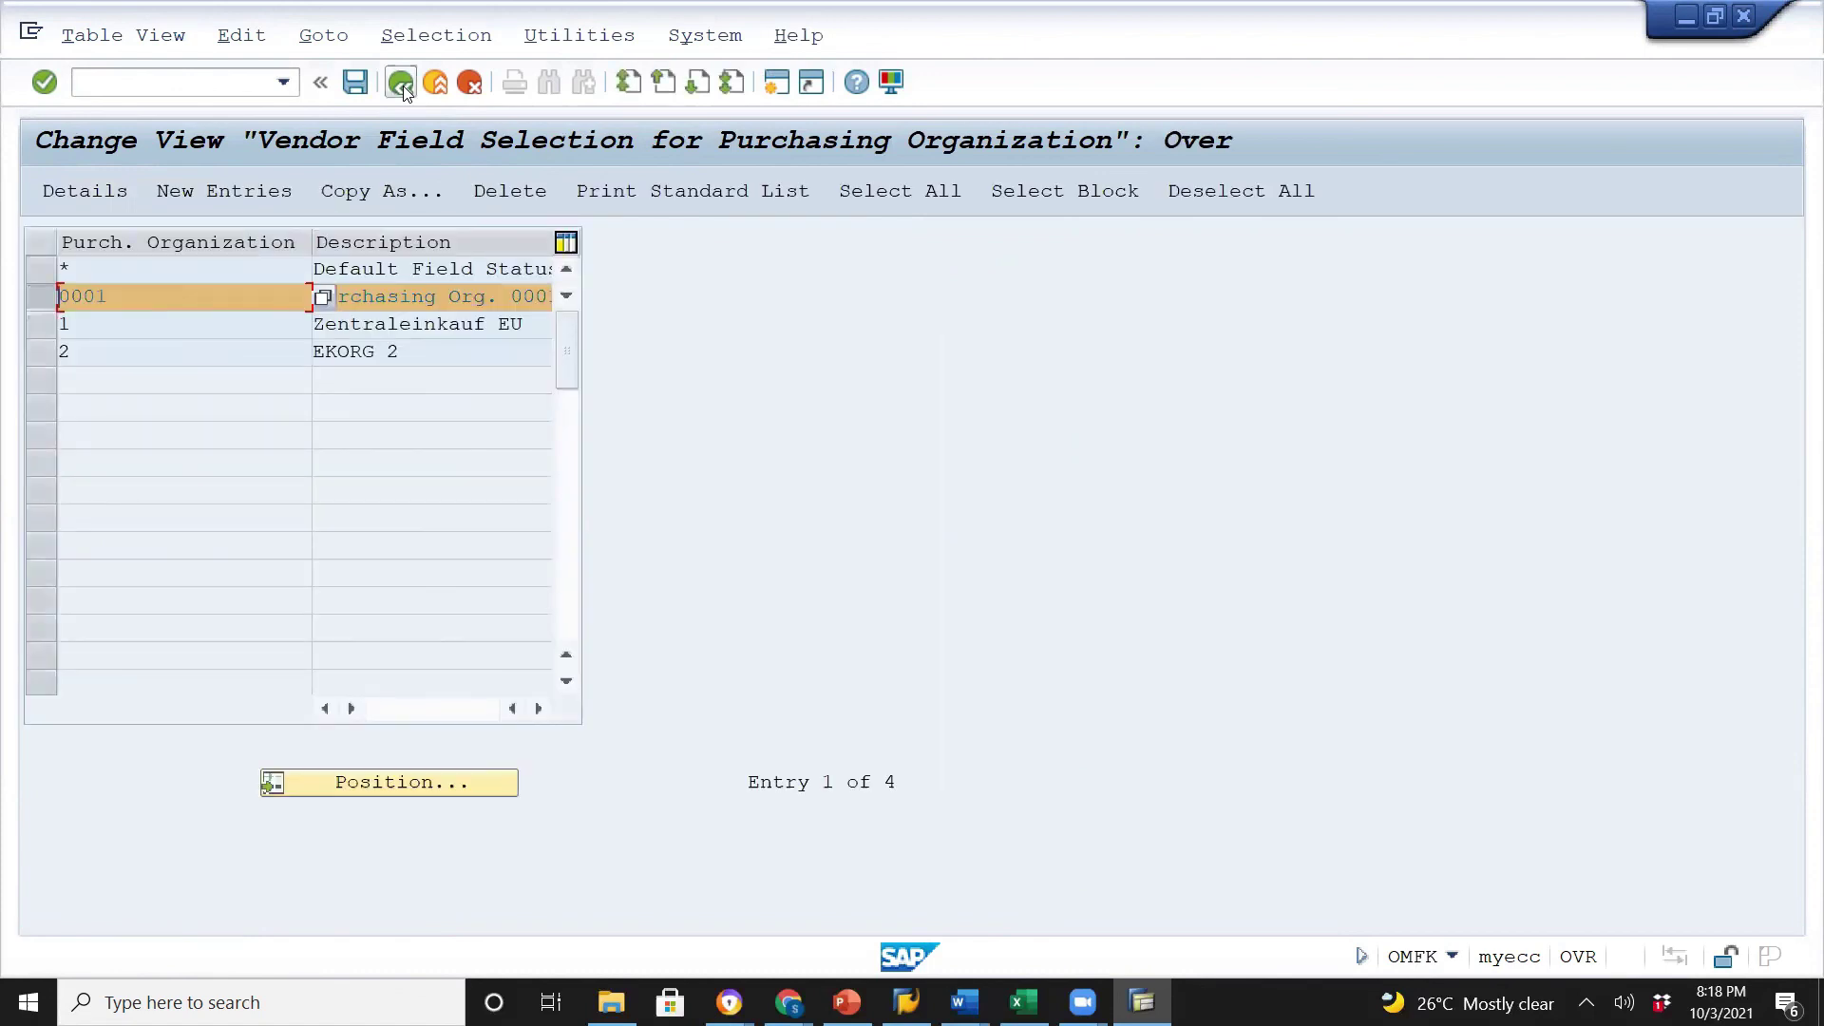